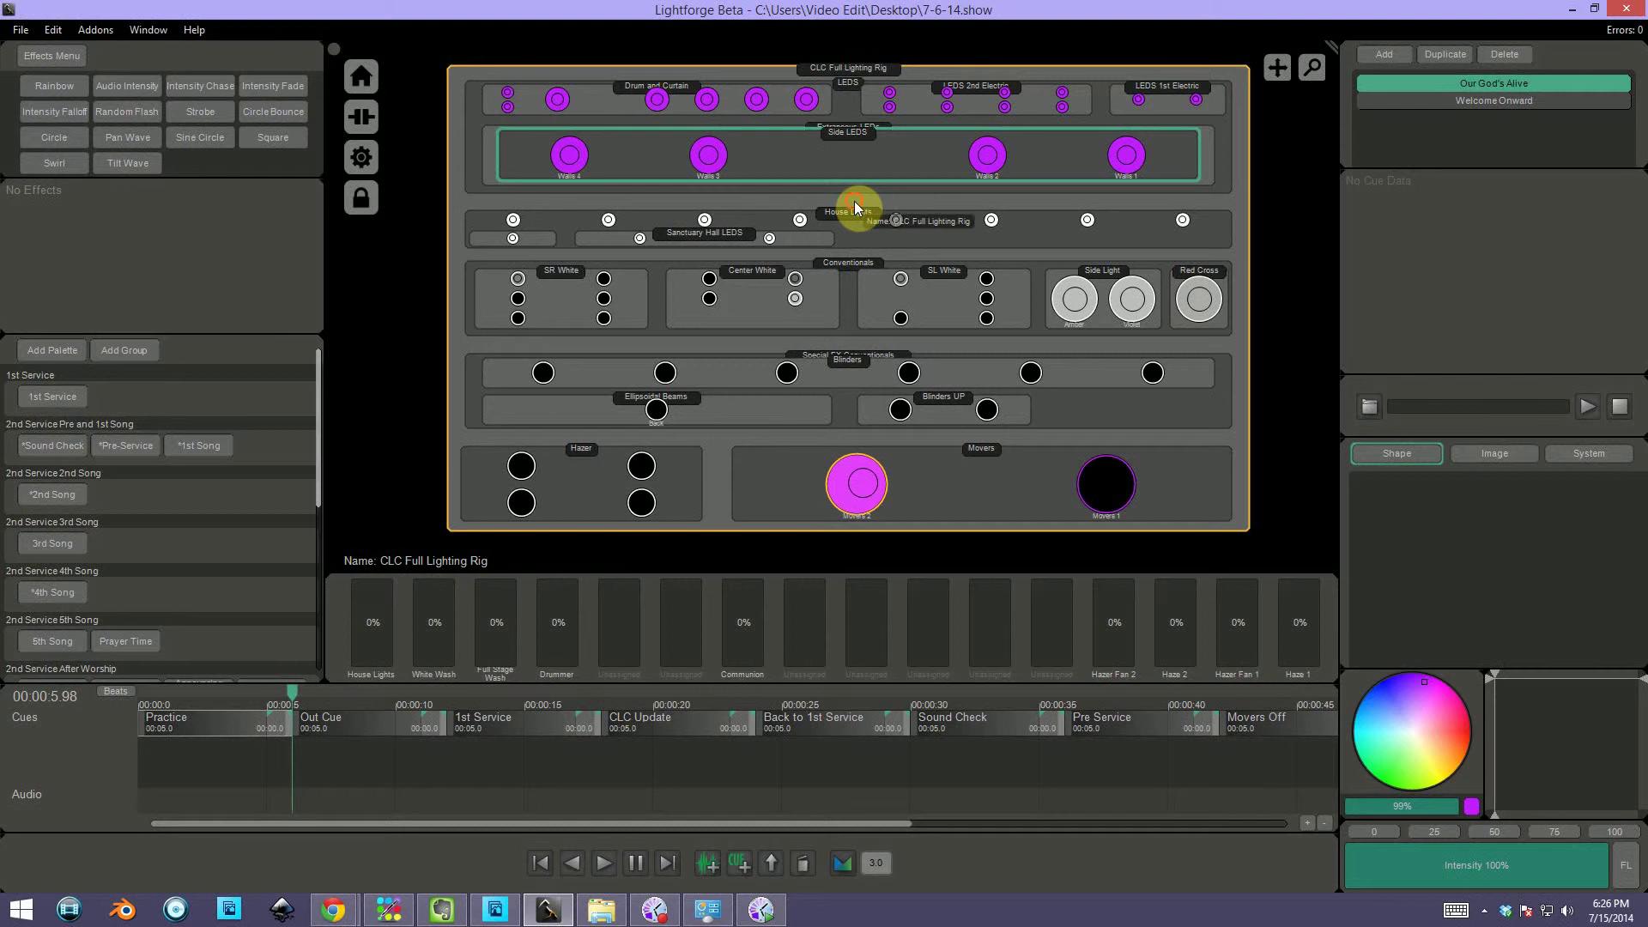
Step: Look through the palette list, from the service palettes down to the Special Controls, Focus and Intensity palettes
{"action": "left_click", "coordinate": [853, 201]}
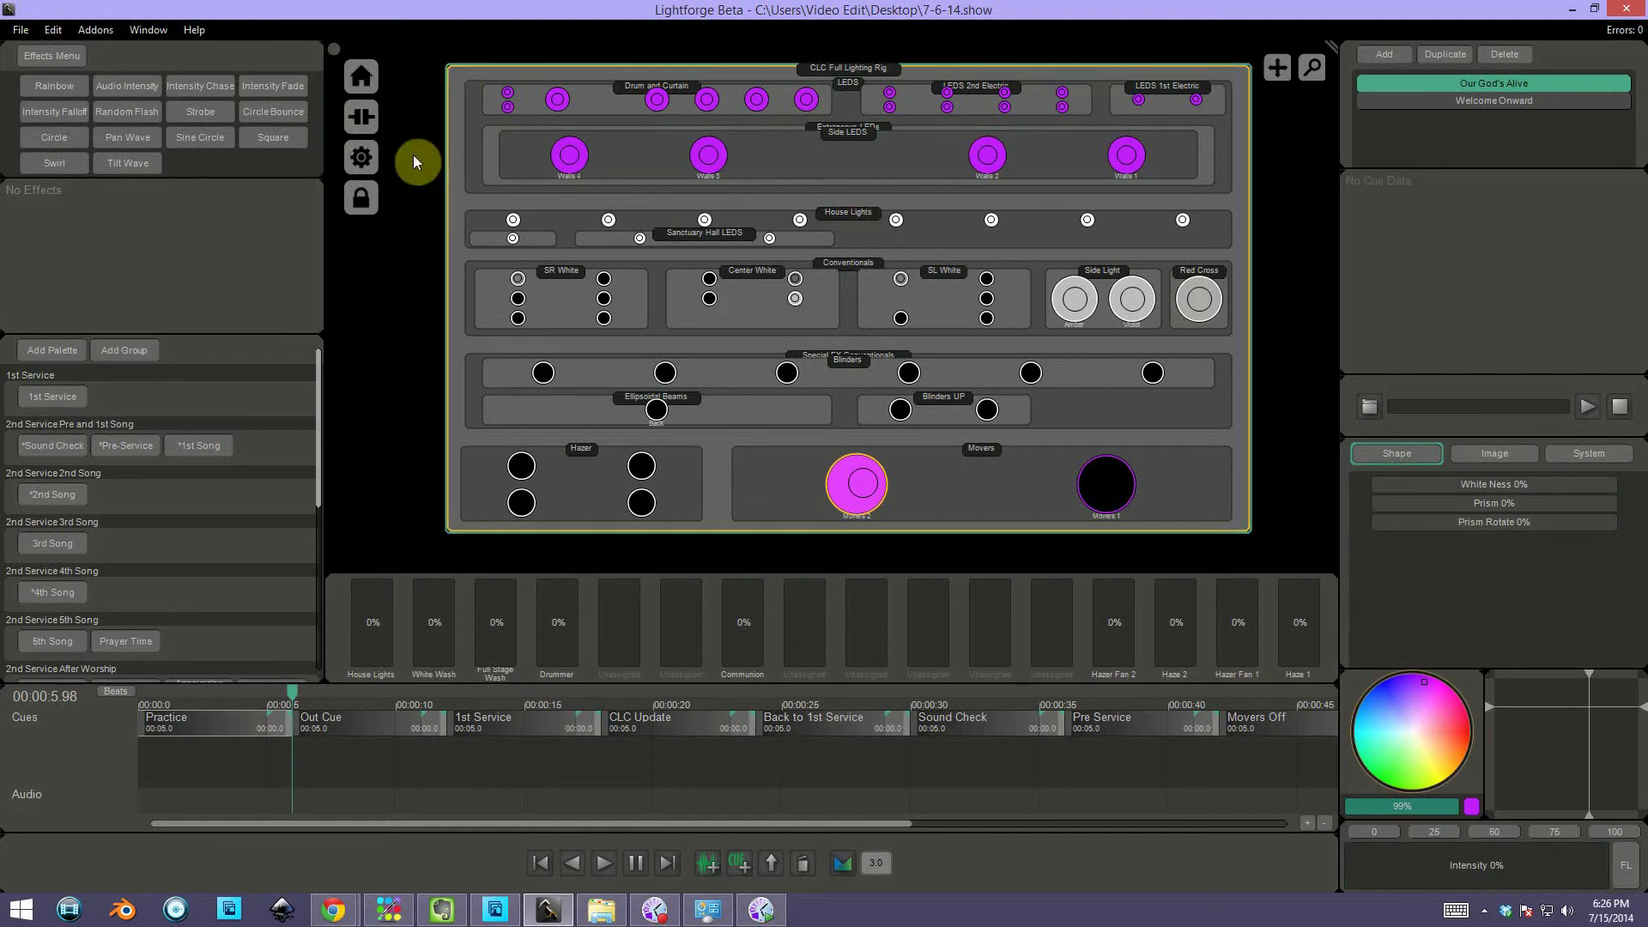
{"action": "left_click", "coordinate": [1070, 209]}
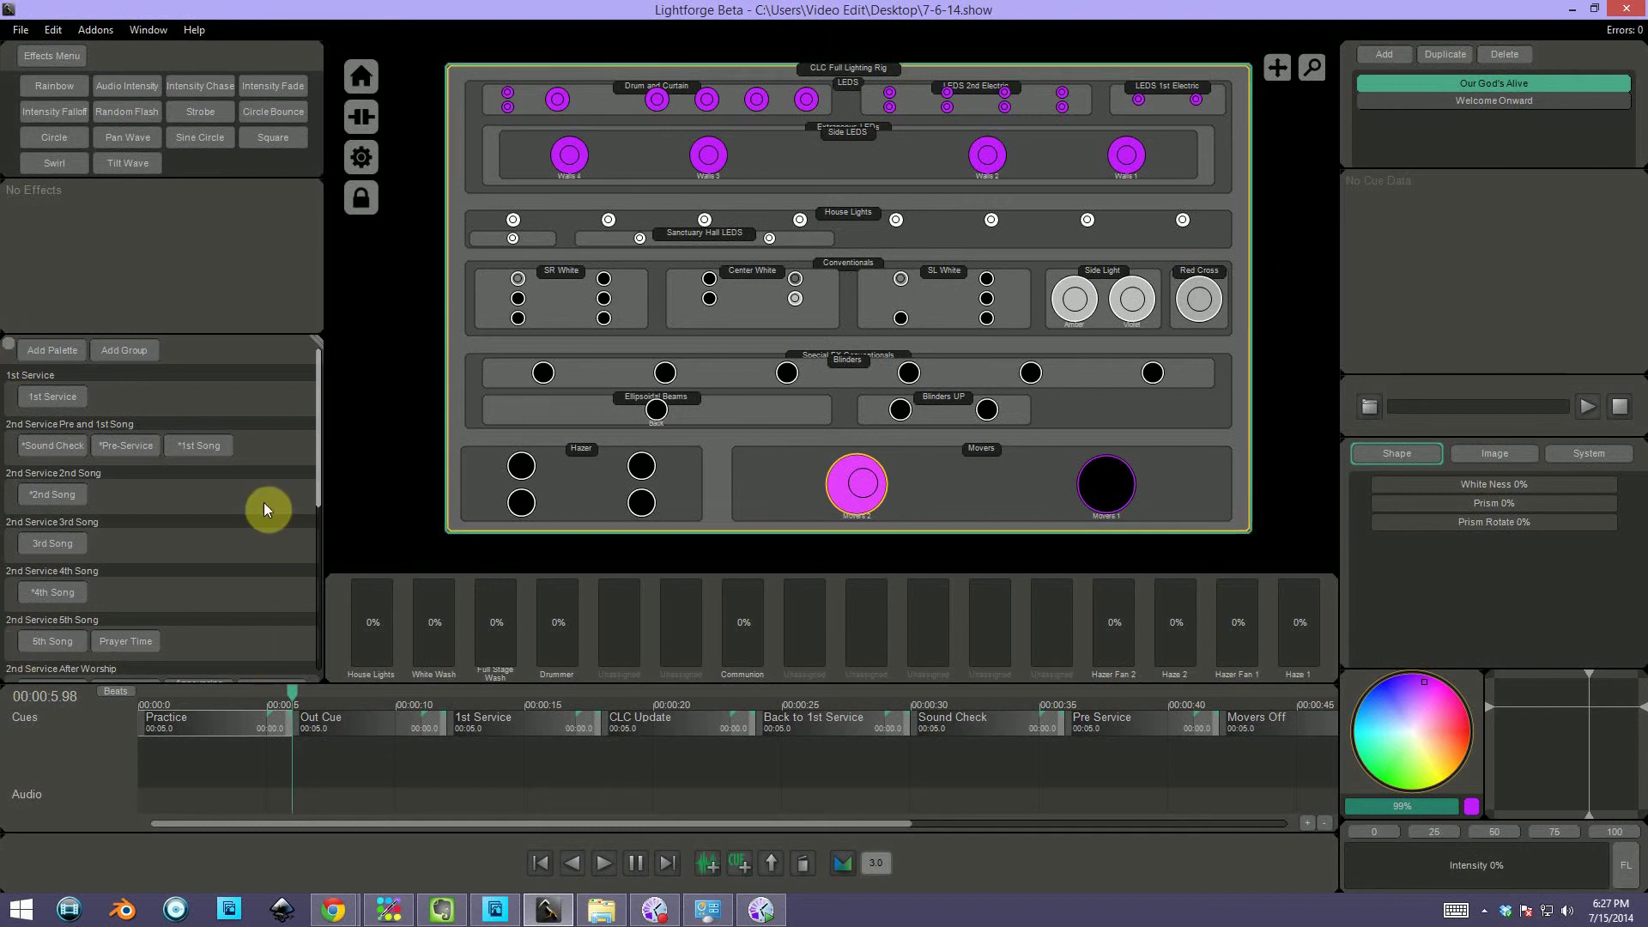
{"action": "scroll", "coordinate": [239, 472], "scroll_direction": "down", "scroll_amount": 5}
{"action": "scroll", "coordinate": [229, 479], "scroll_direction": "down", "scroll_amount": 1}
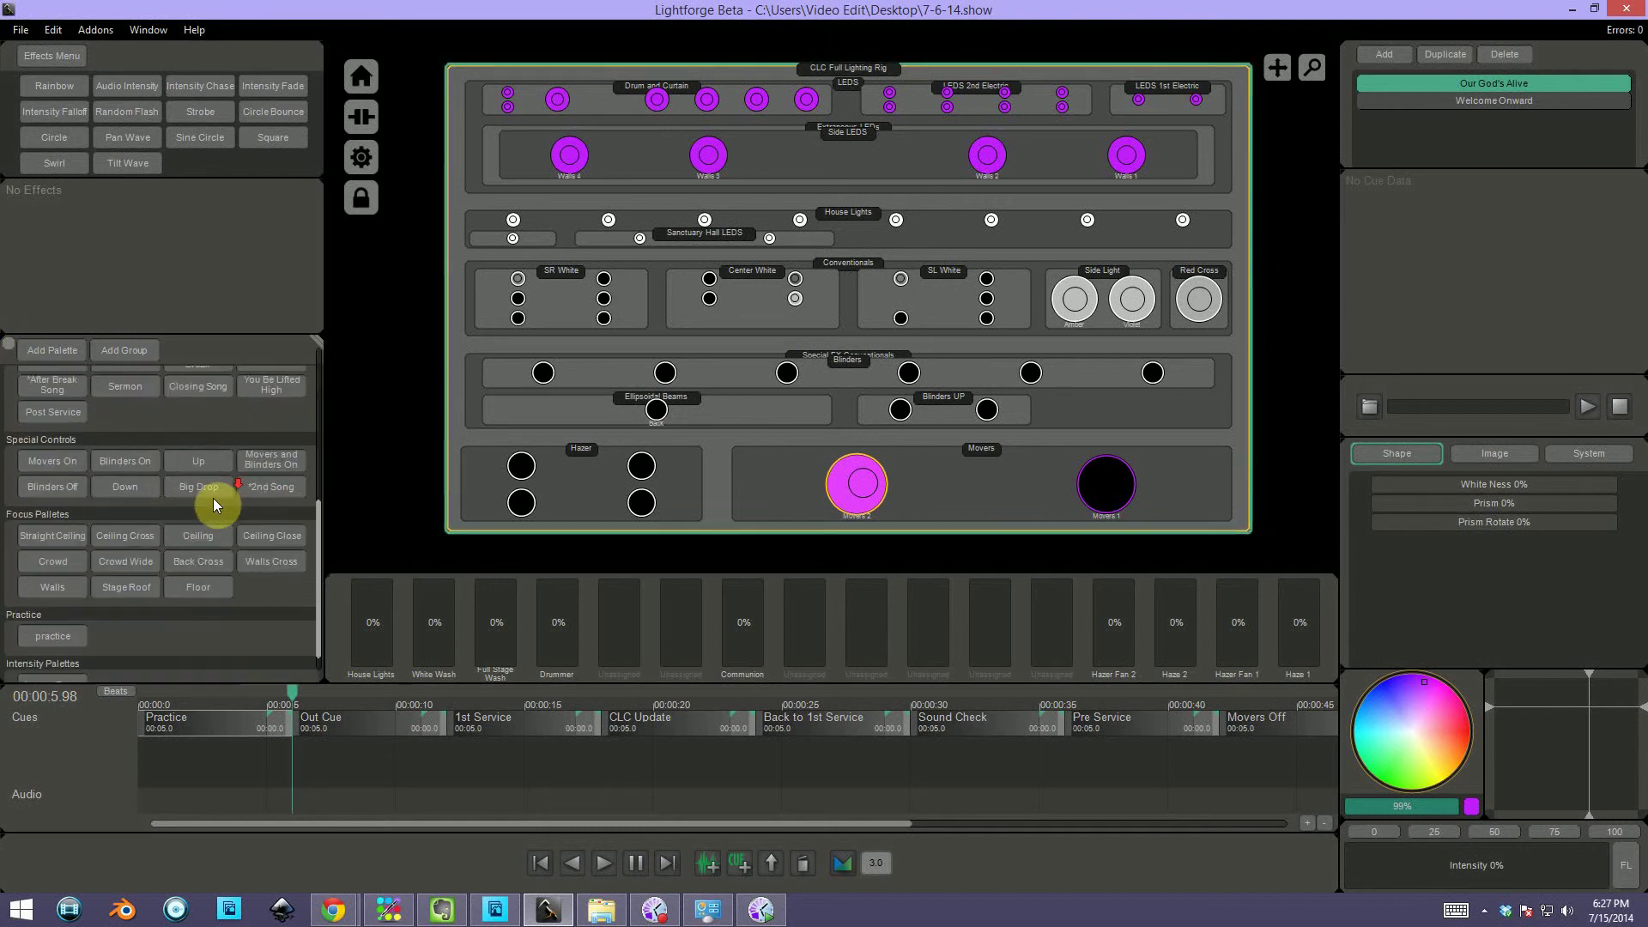
{"action": "scroll", "coordinate": [179, 527], "scroll_direction": "down", "scroll_amount": 1}
{"action": "scroll", "coordinate": [178, 527], "scroll_direction": "up", "scroll_amount": 6}
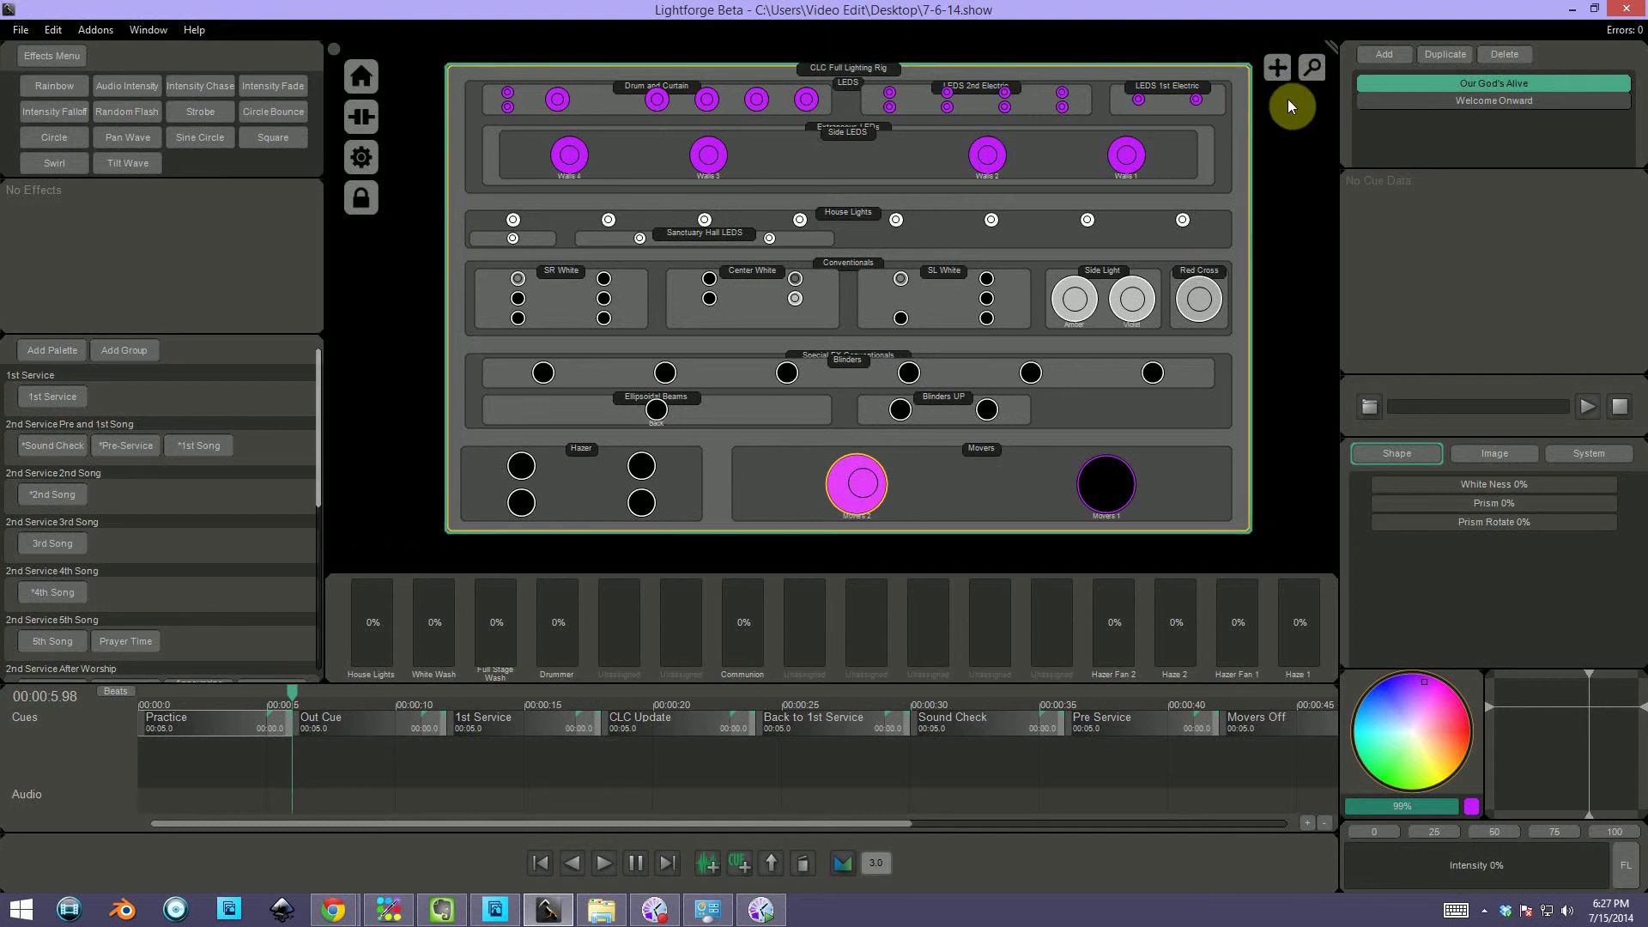
{"action": "left_click", "coordinate": [893, 165]}
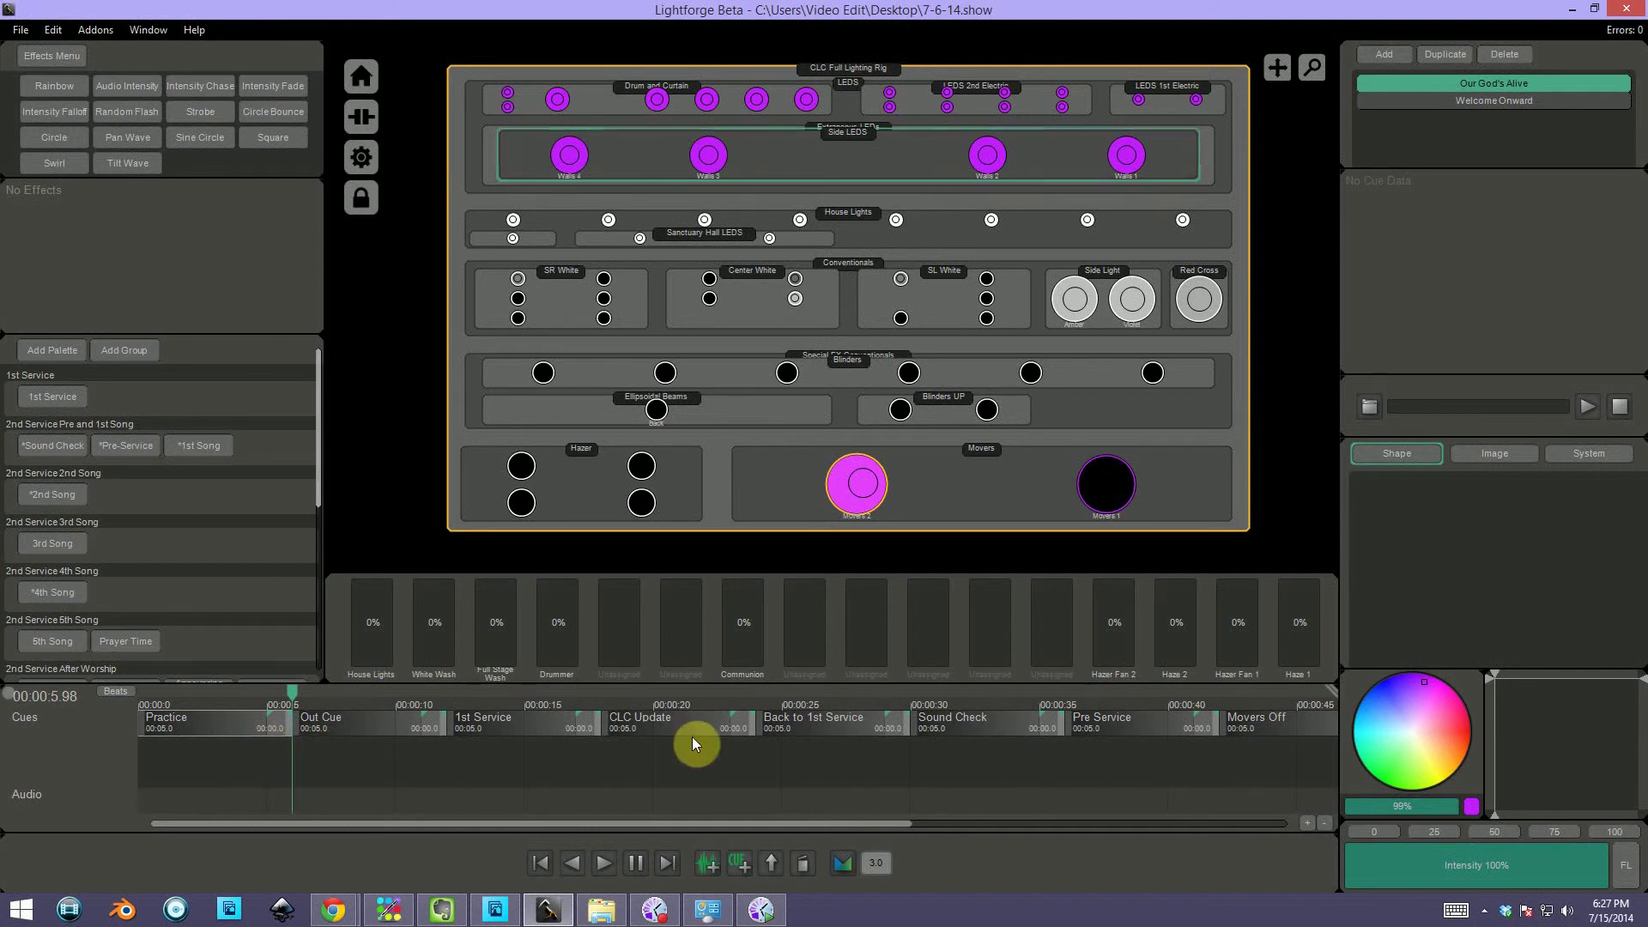
Step: Raise the Movers group's intensity to 100% and set its Gobo attribute to 38%
{"action": "left_click", "coordinate": [915, 501]}
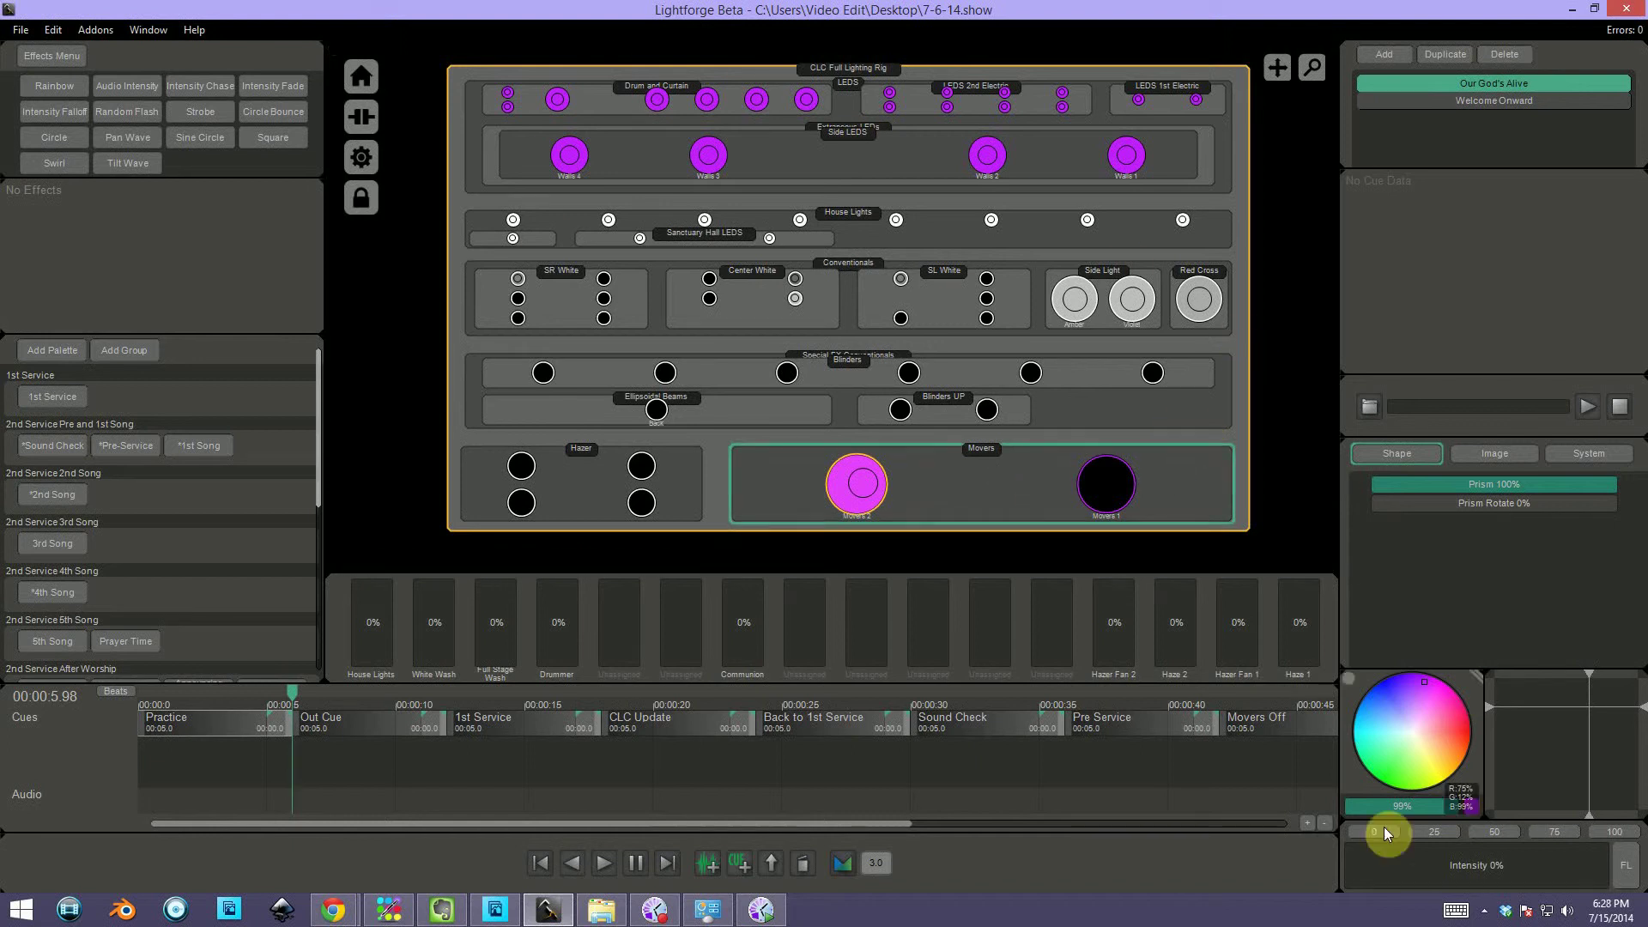
{"action": "left_click_drag", "start_coordinate": [1364, 860], "coordinate": [1528, 860]}
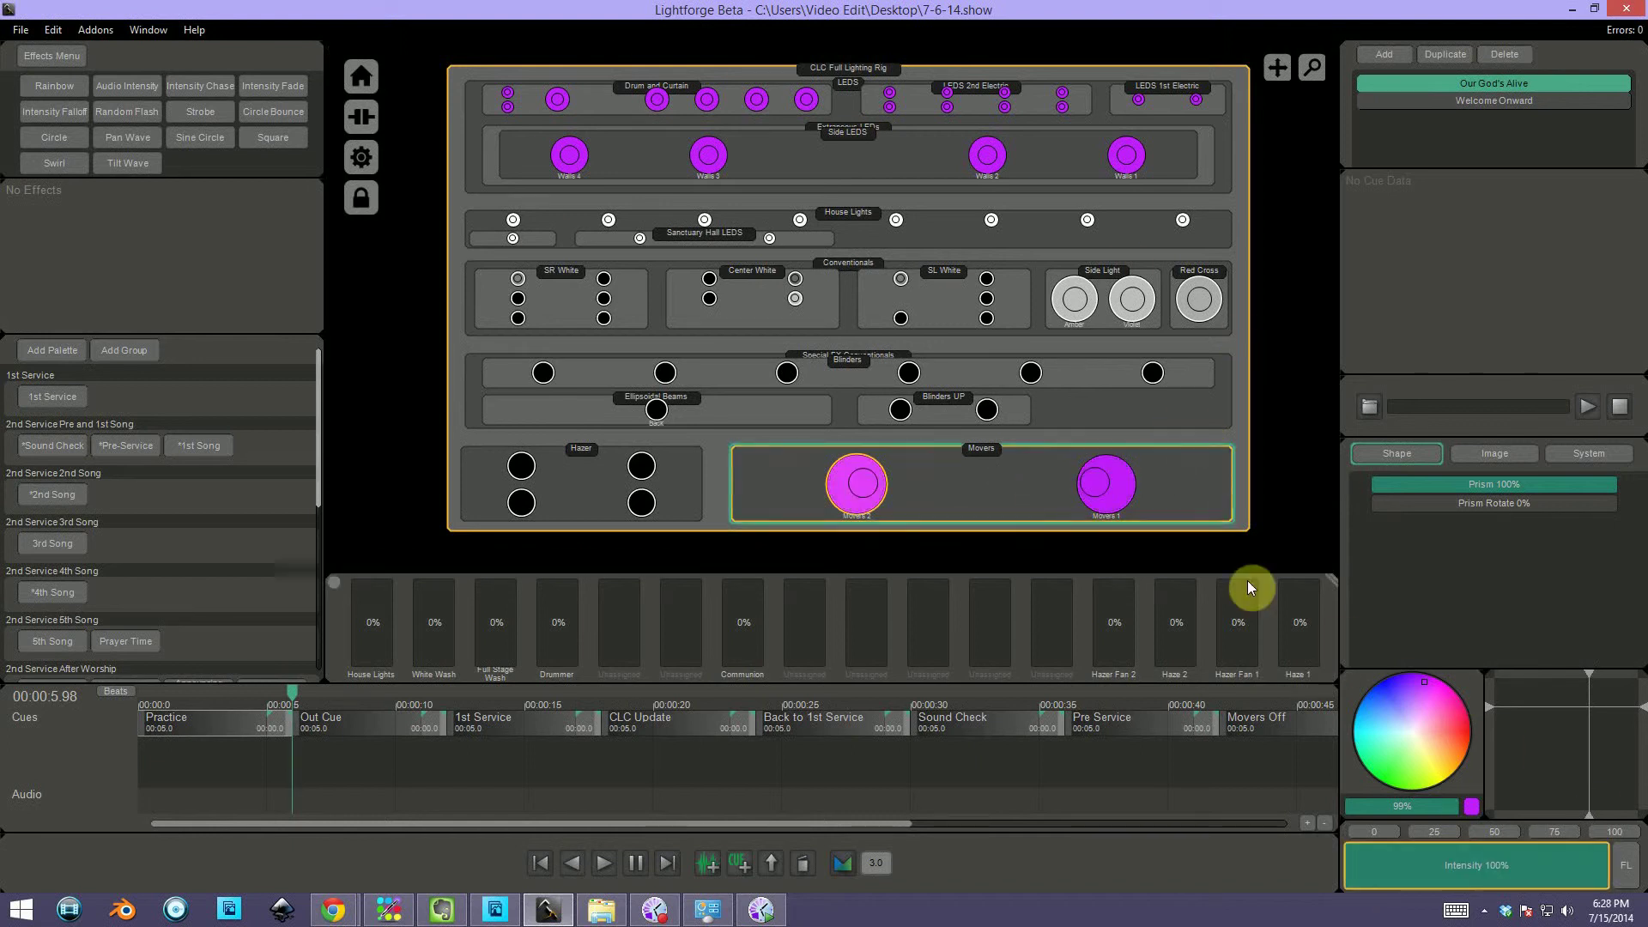
{"action": "left_click", "coordinate": [1477, 455]}
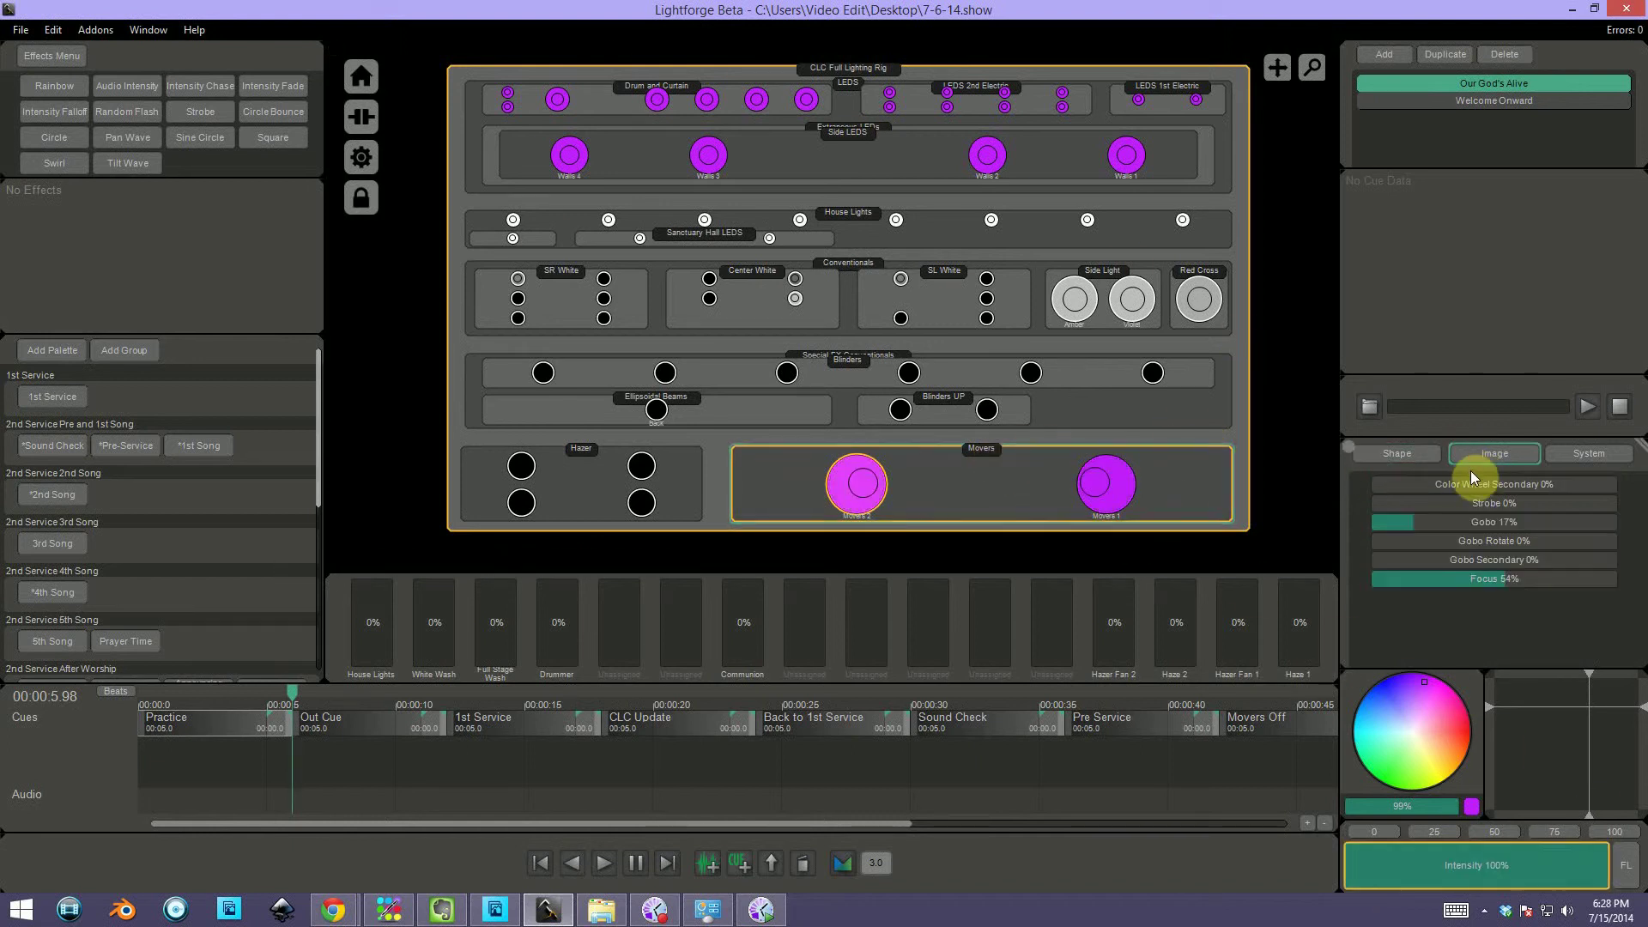
{"action": "left_click_drag", "start_coordinate": [1408, 527], "coordinate": [1459, 517]}
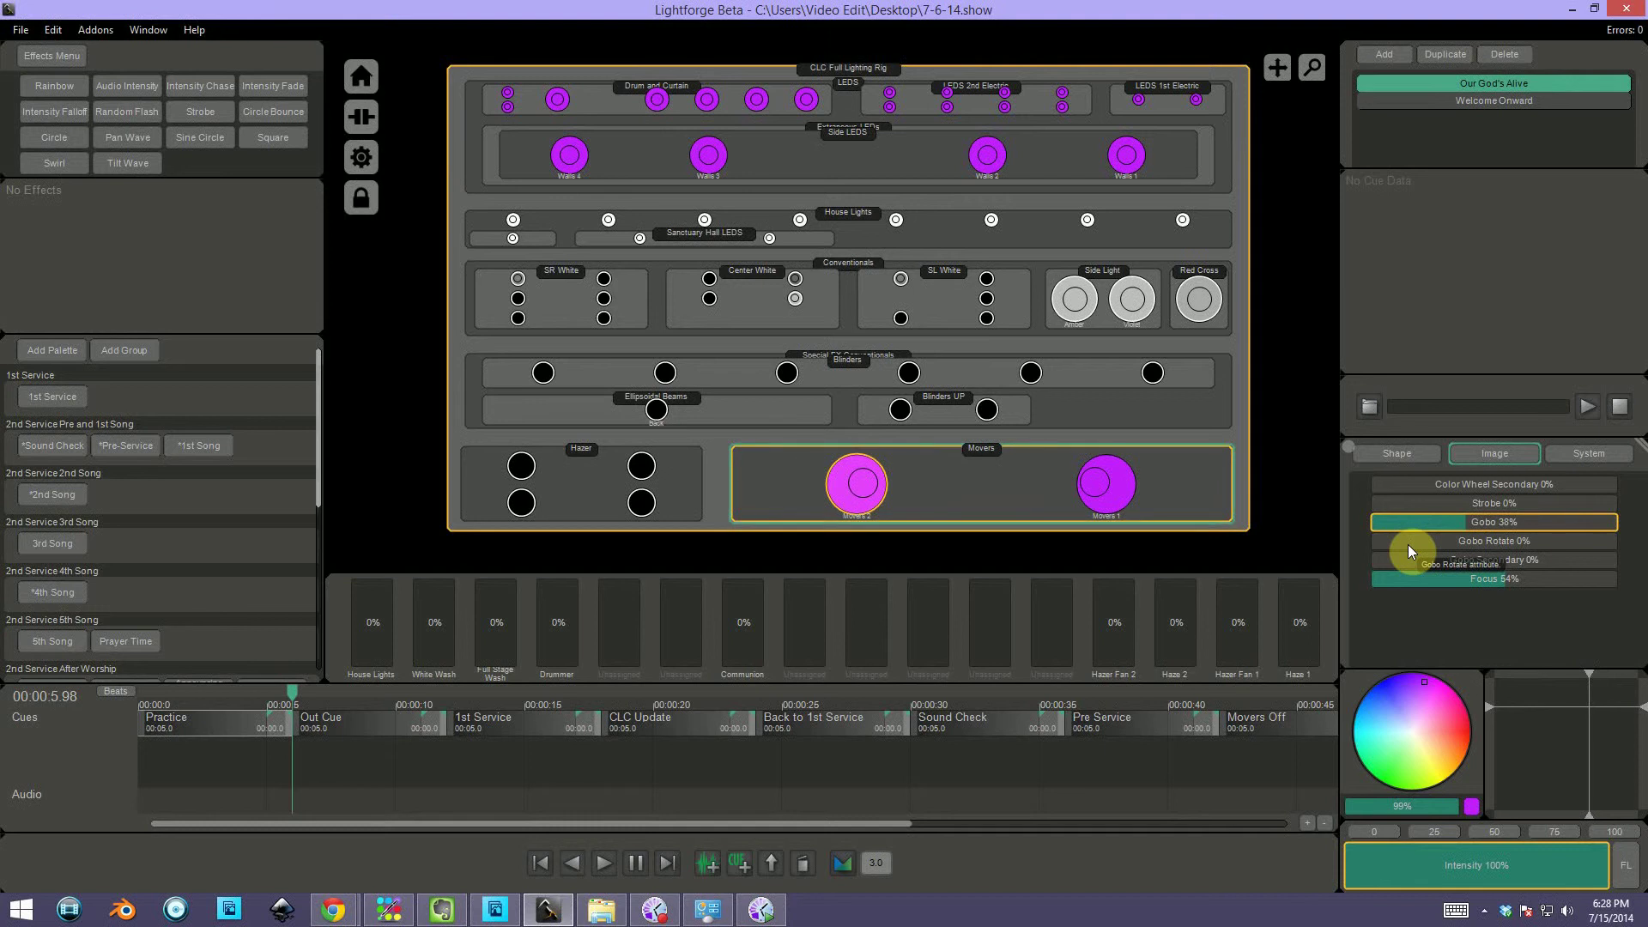
Step: Set the Movers' Gobo Rotate to 73%, Gobo Secondary to 41% and Color Wheel Secondary to 77%
{"action": "left_click_drag", "start_coordinate": [1408, 544], "coordinate": [1563, 537]}
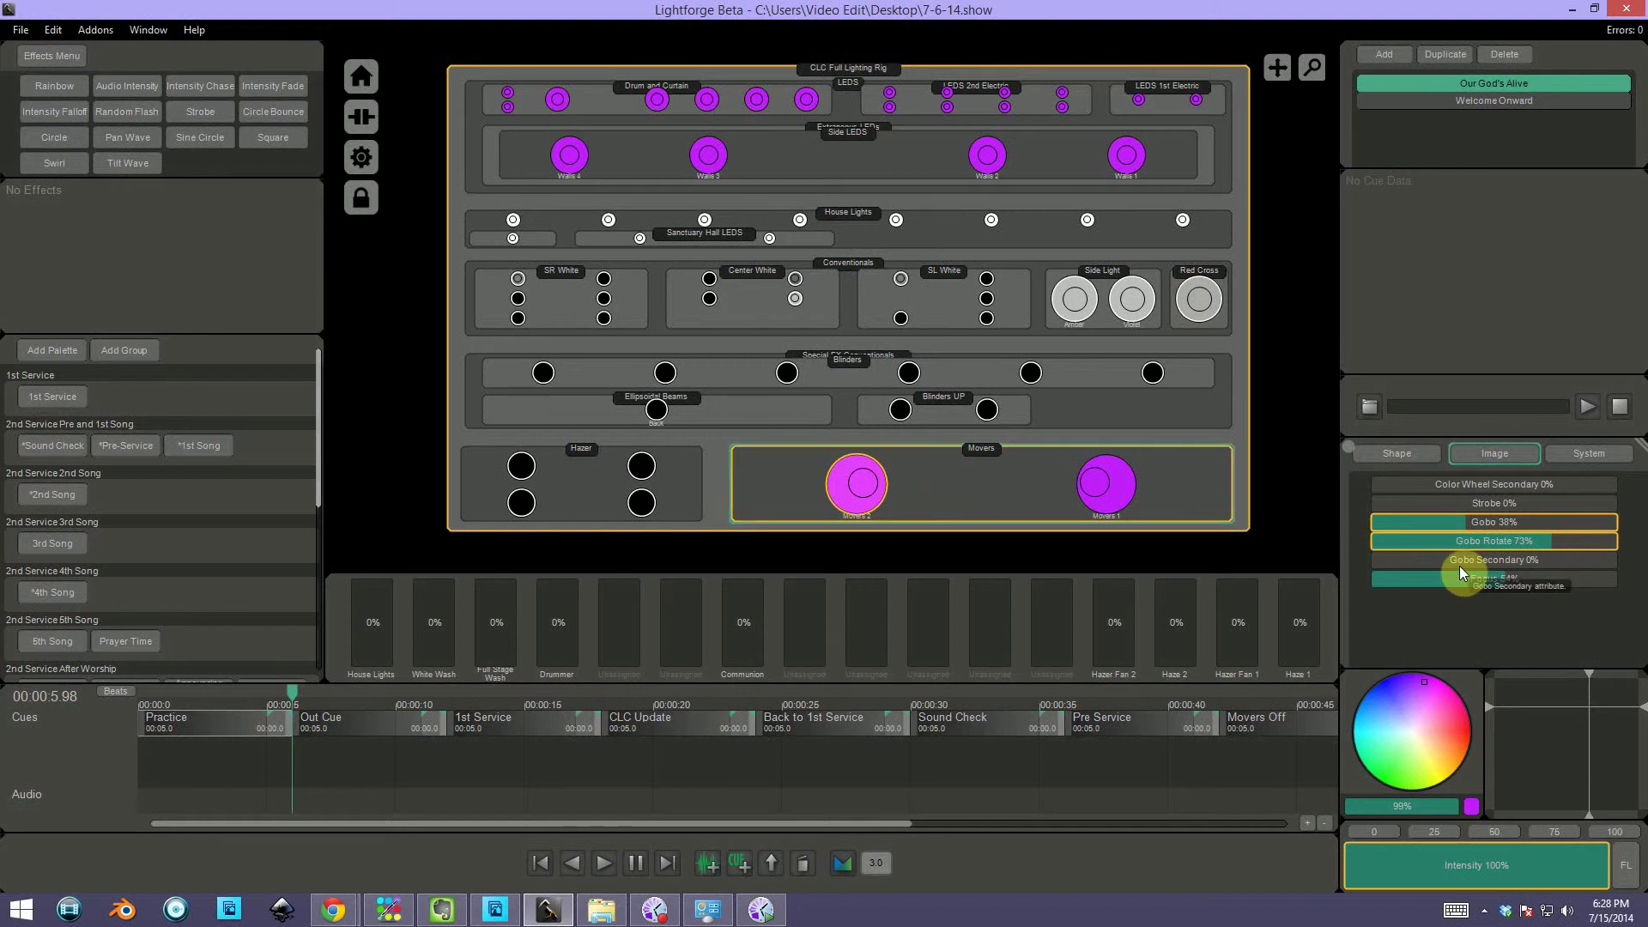
{"action": "left_click_drag", "start_coordinate": [1408, 561], "coordinate": [1472, 566]}
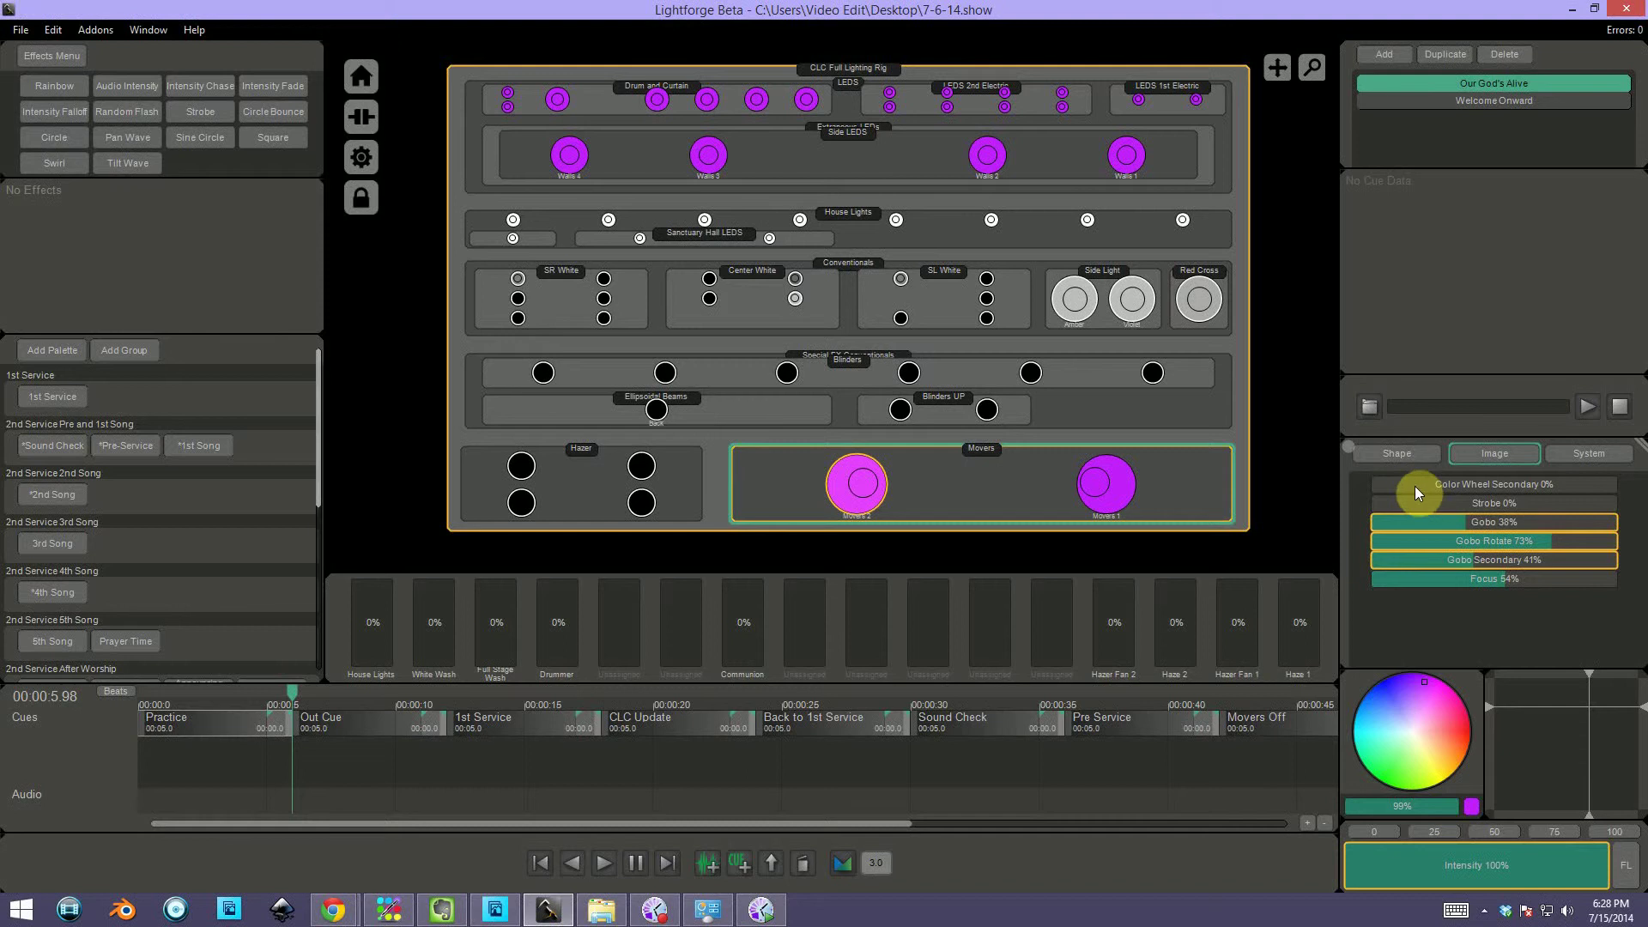
{"action": "left_click_drag", "start_coordinate": [1414, 485], "coordinate": [1560, 482]}
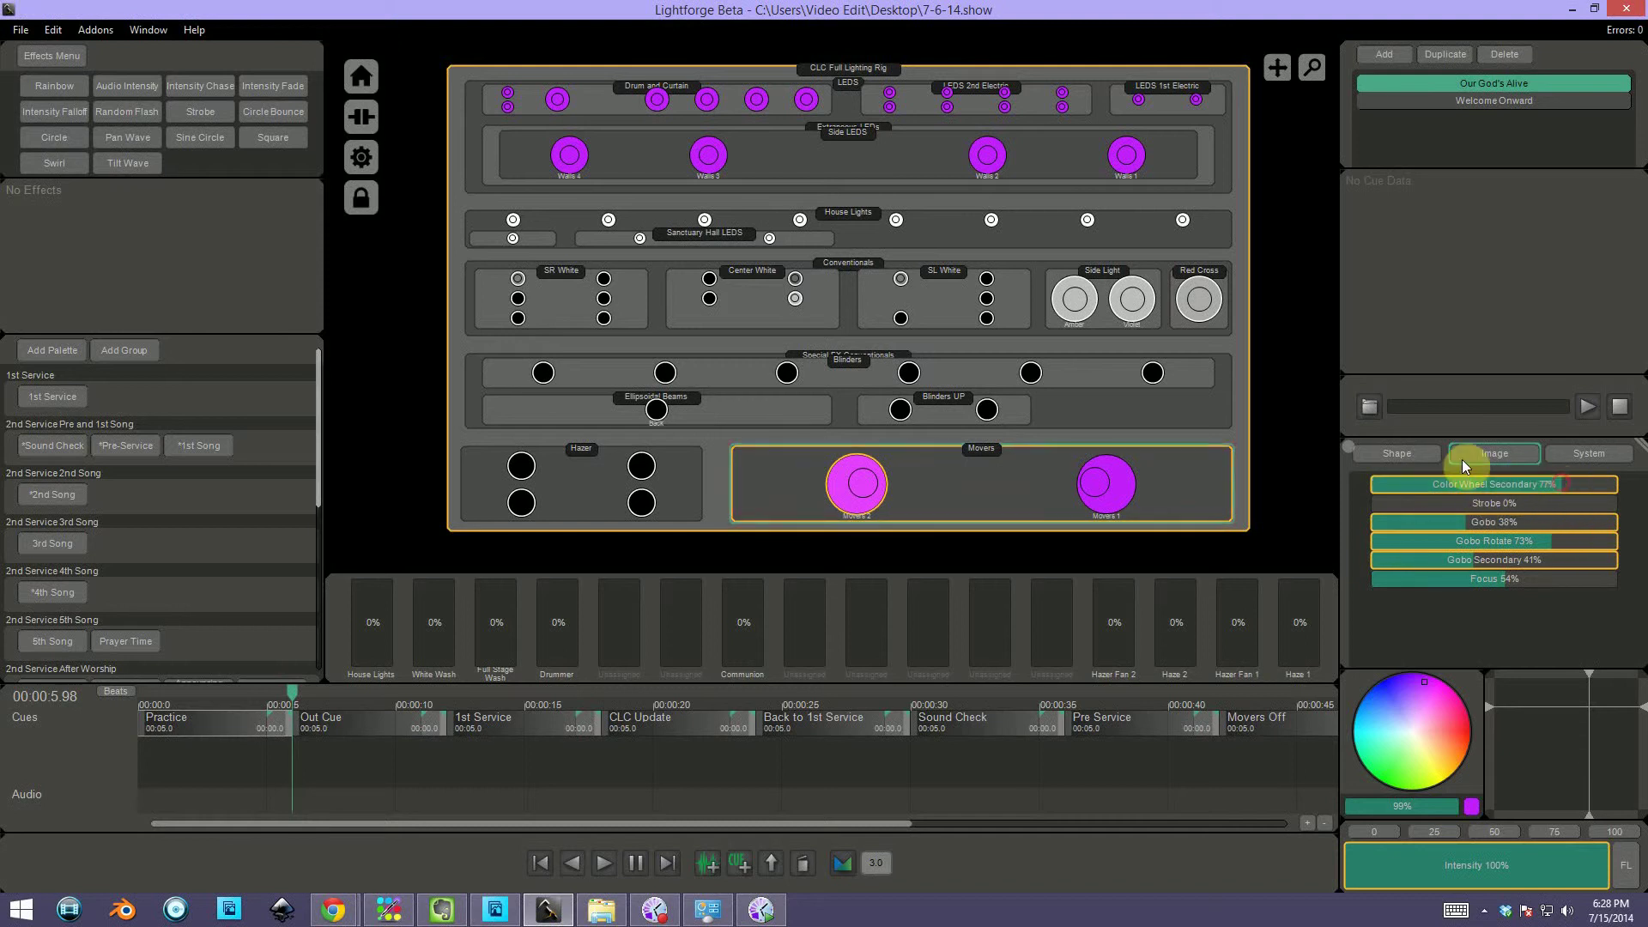
Step: Set the Movers' Prism Rotate to 58% and leave the Movers group selected
{"action": "left_click", "coordinate": [1401, 452]}
{"action": "left_click_drag", "start_coordinate": [1411, 501], "coordinate": [1516, 503]}
{"action": "left_click", "coordinate": [956, 387]}
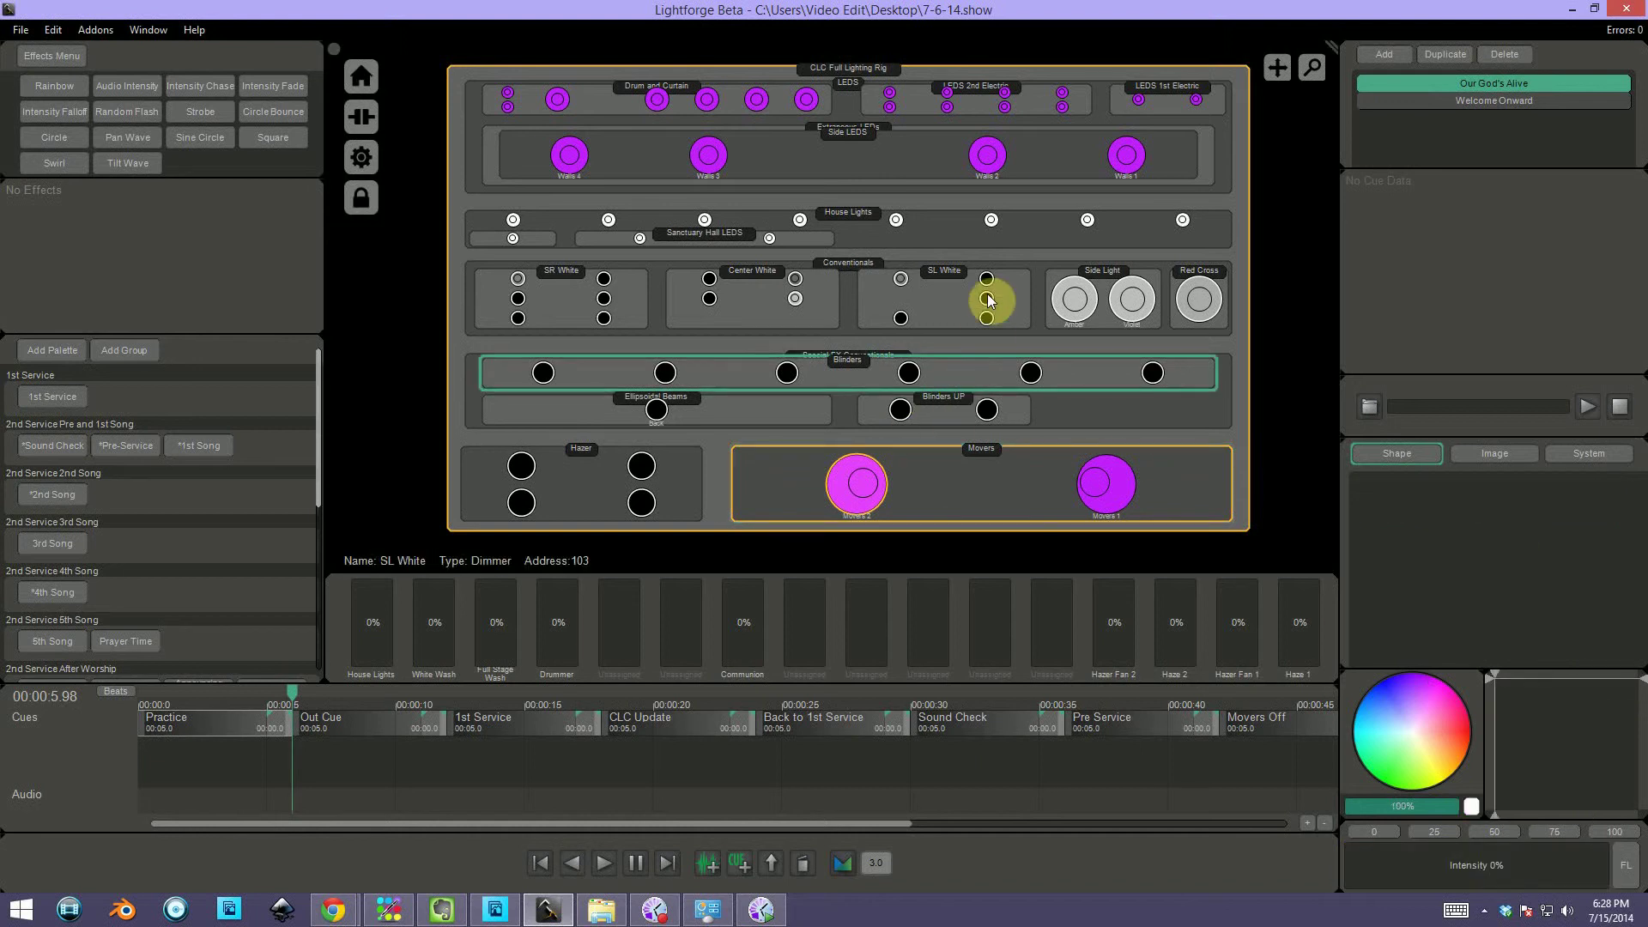
{"action": "left_click", "coordinate": [944, 502]}
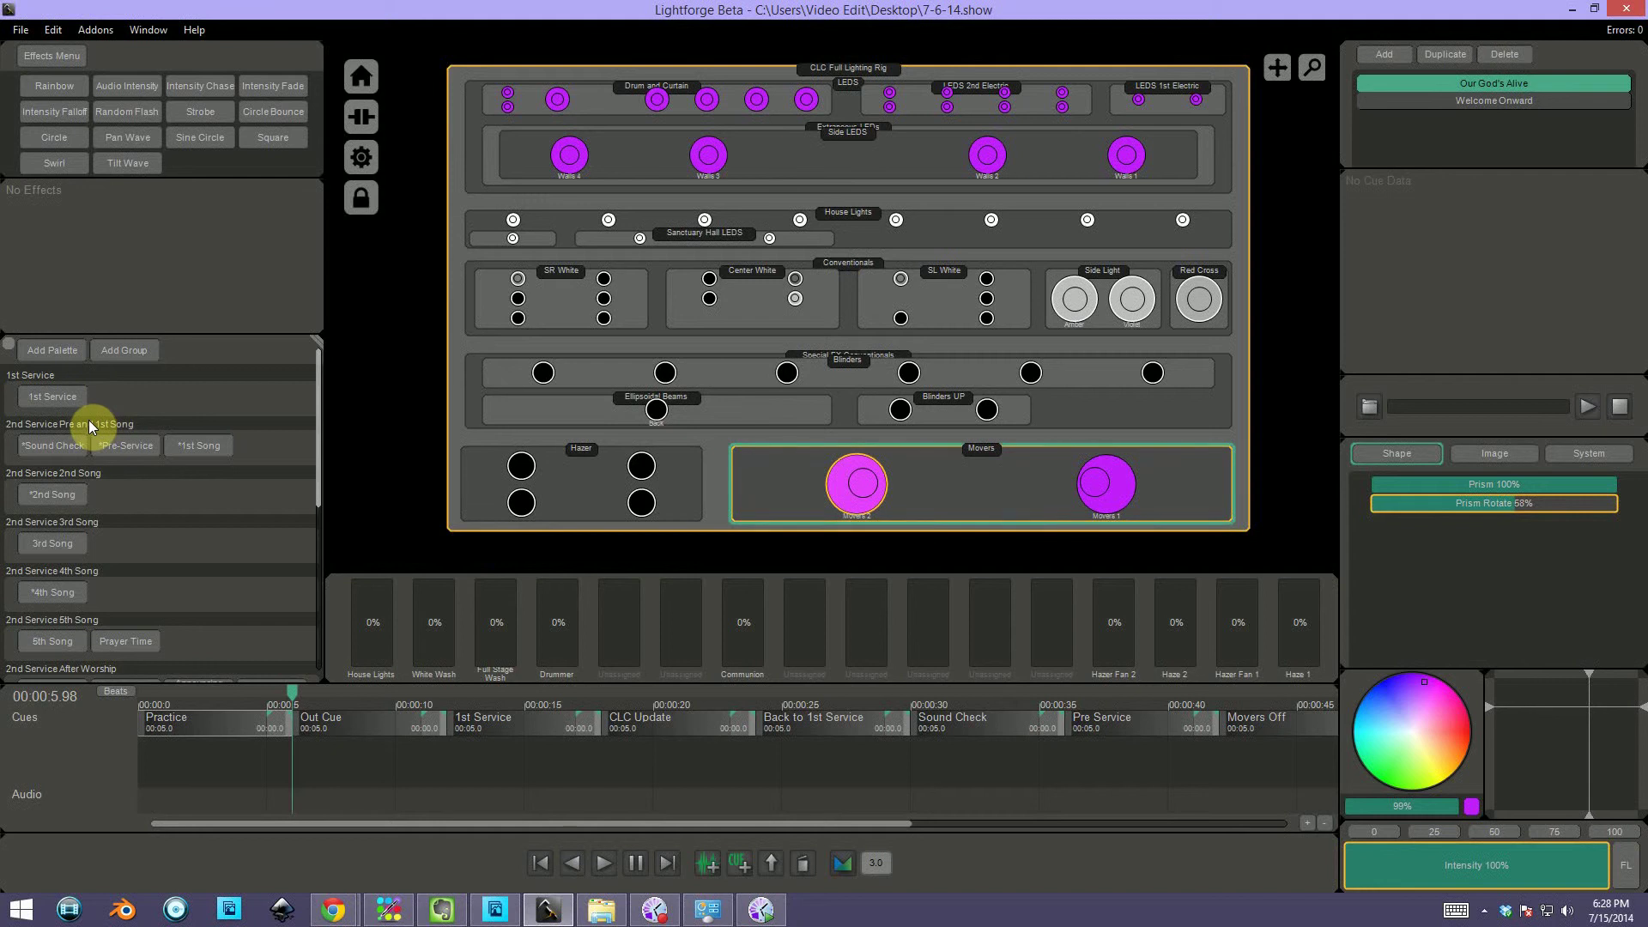
Step: Create a new palette from the selected Movers and name it "Pink Fun Movers"
{"action": "left_click", "coordinate": [51, 351]}
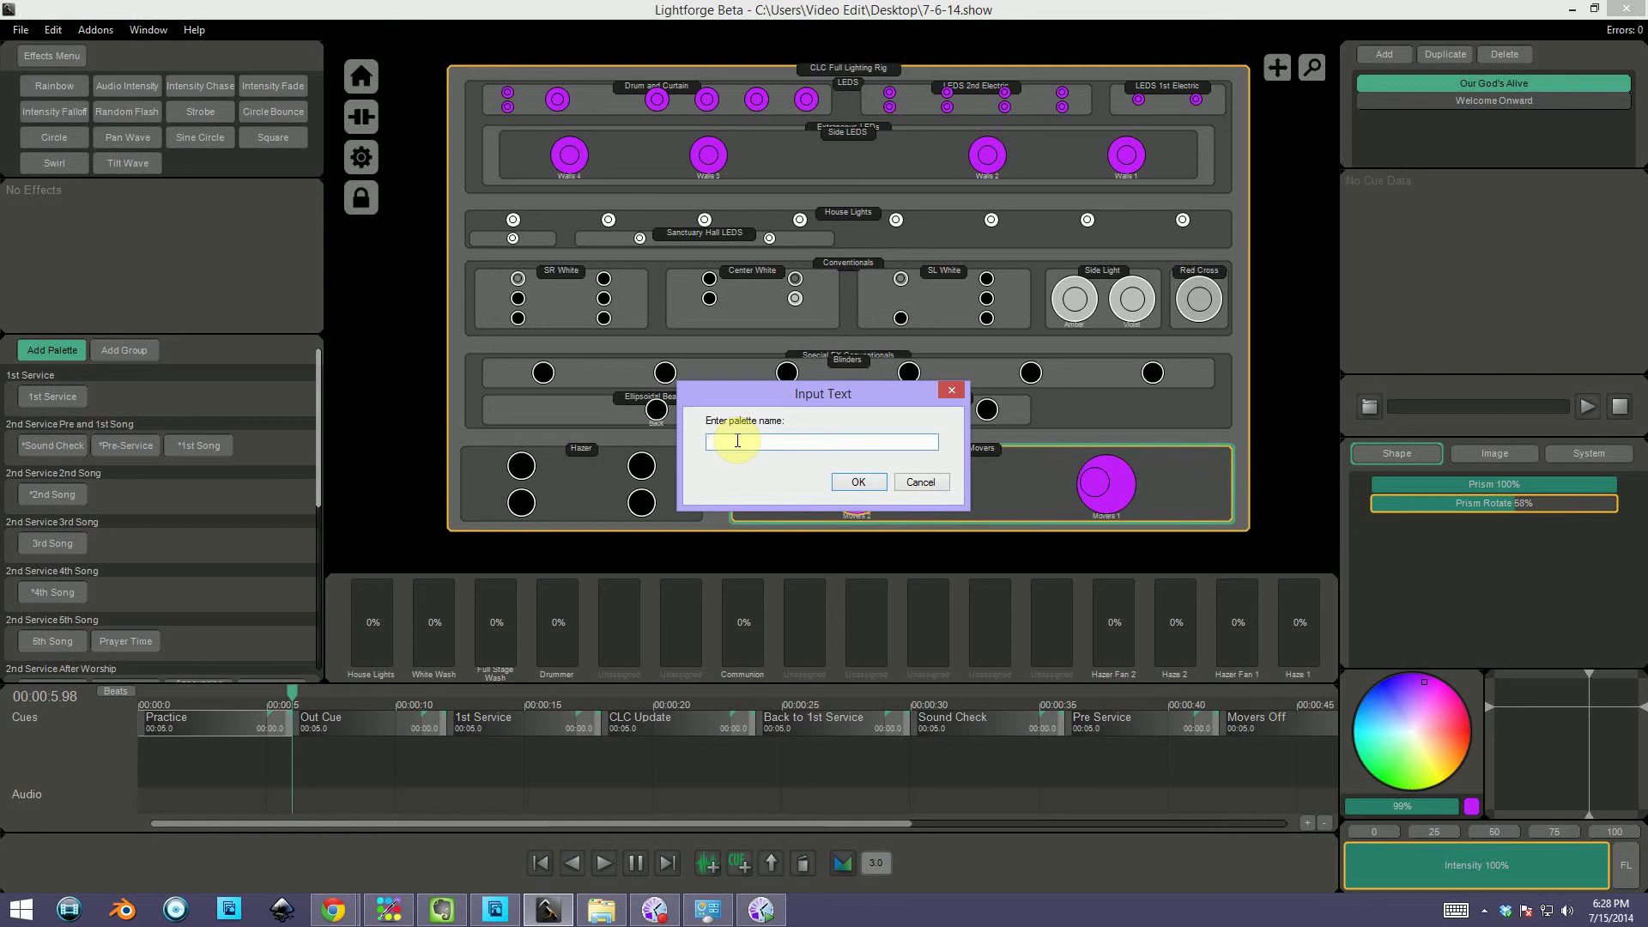
{"action": "type", "text": "Pink Fun Movers"}
{"action": "key", "text": "Return"}
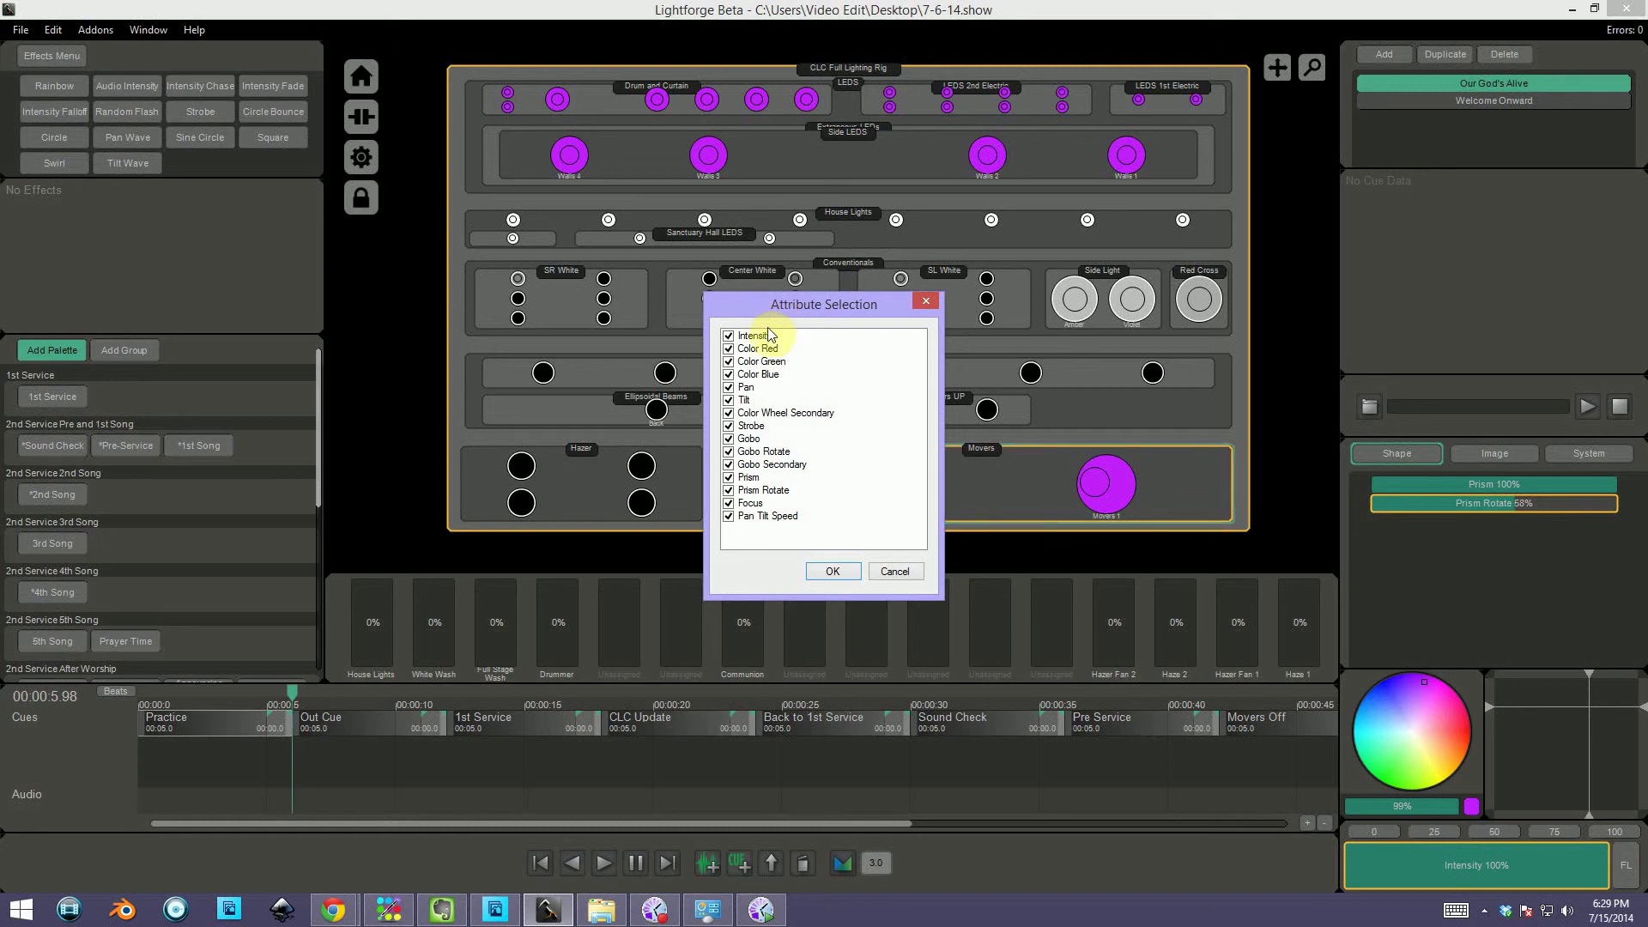
Step: Exclude every attribute from the new palette, from Intensity through Pan Tilt Speed
{"action": "left_click", "coordinate": [728, 336]}
{"action": "left_click", "coordinate": [729, 348]}
{"action": "left_click", "coordinate": [729, 361]}
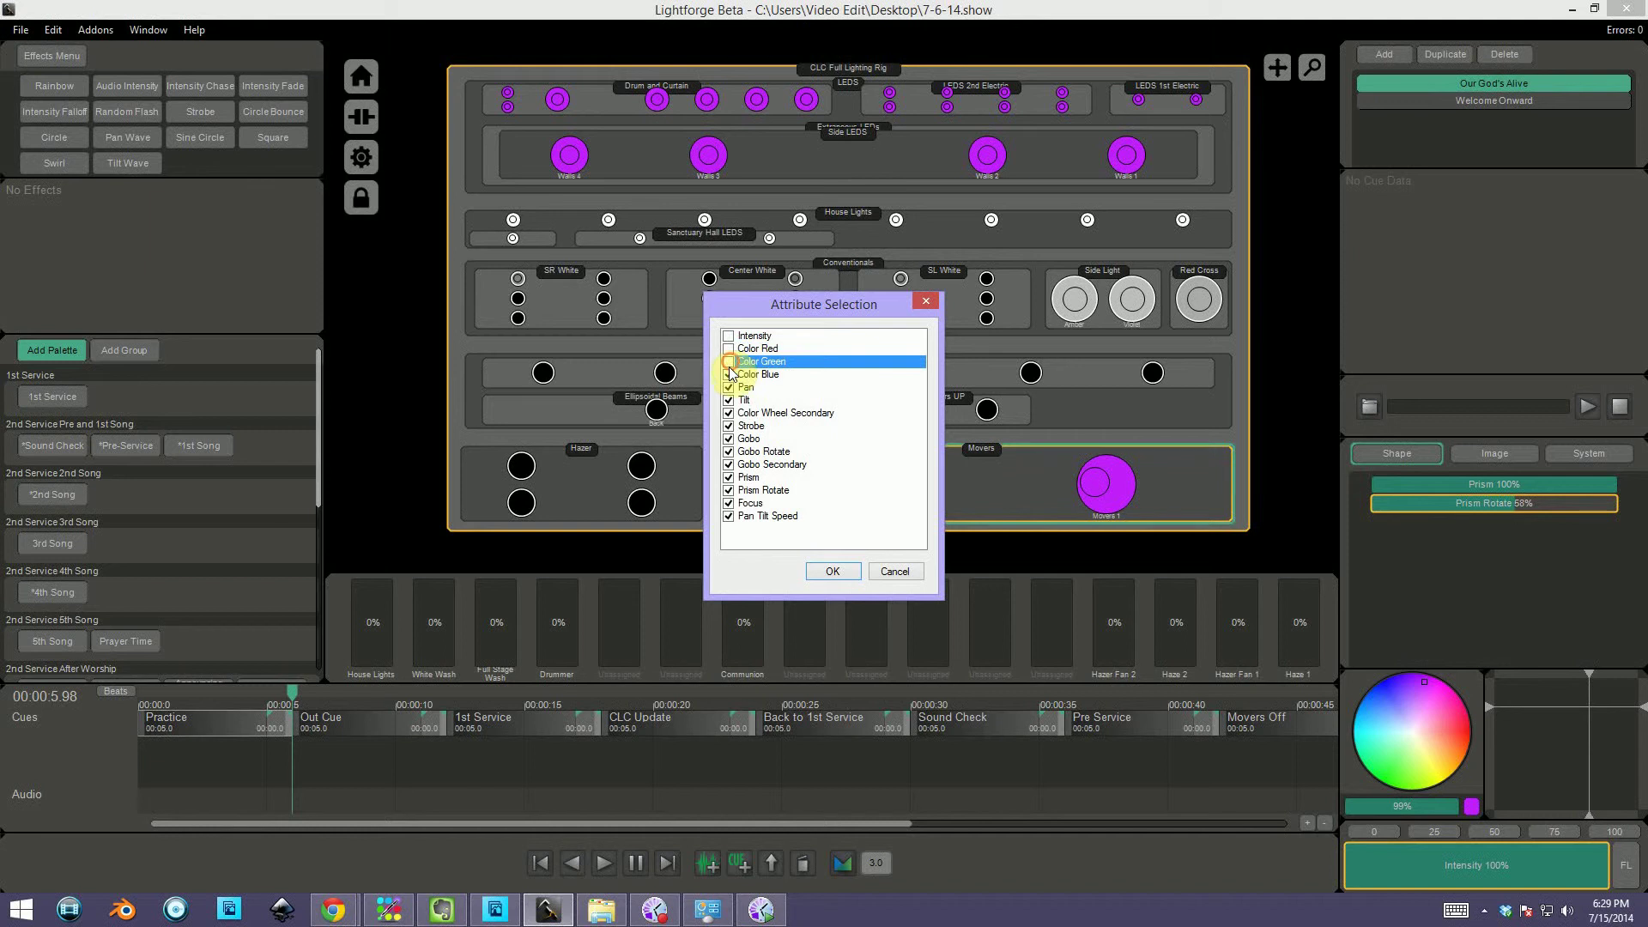
{"action": "left_click", "coordinate": [729, 374]}
{"action": "left_click", "coordinate": [728, 387]}
{"action": "left_click", "coordinate": [728, 413]}
{"action": "left_click", "coordinate": [728, 425]}
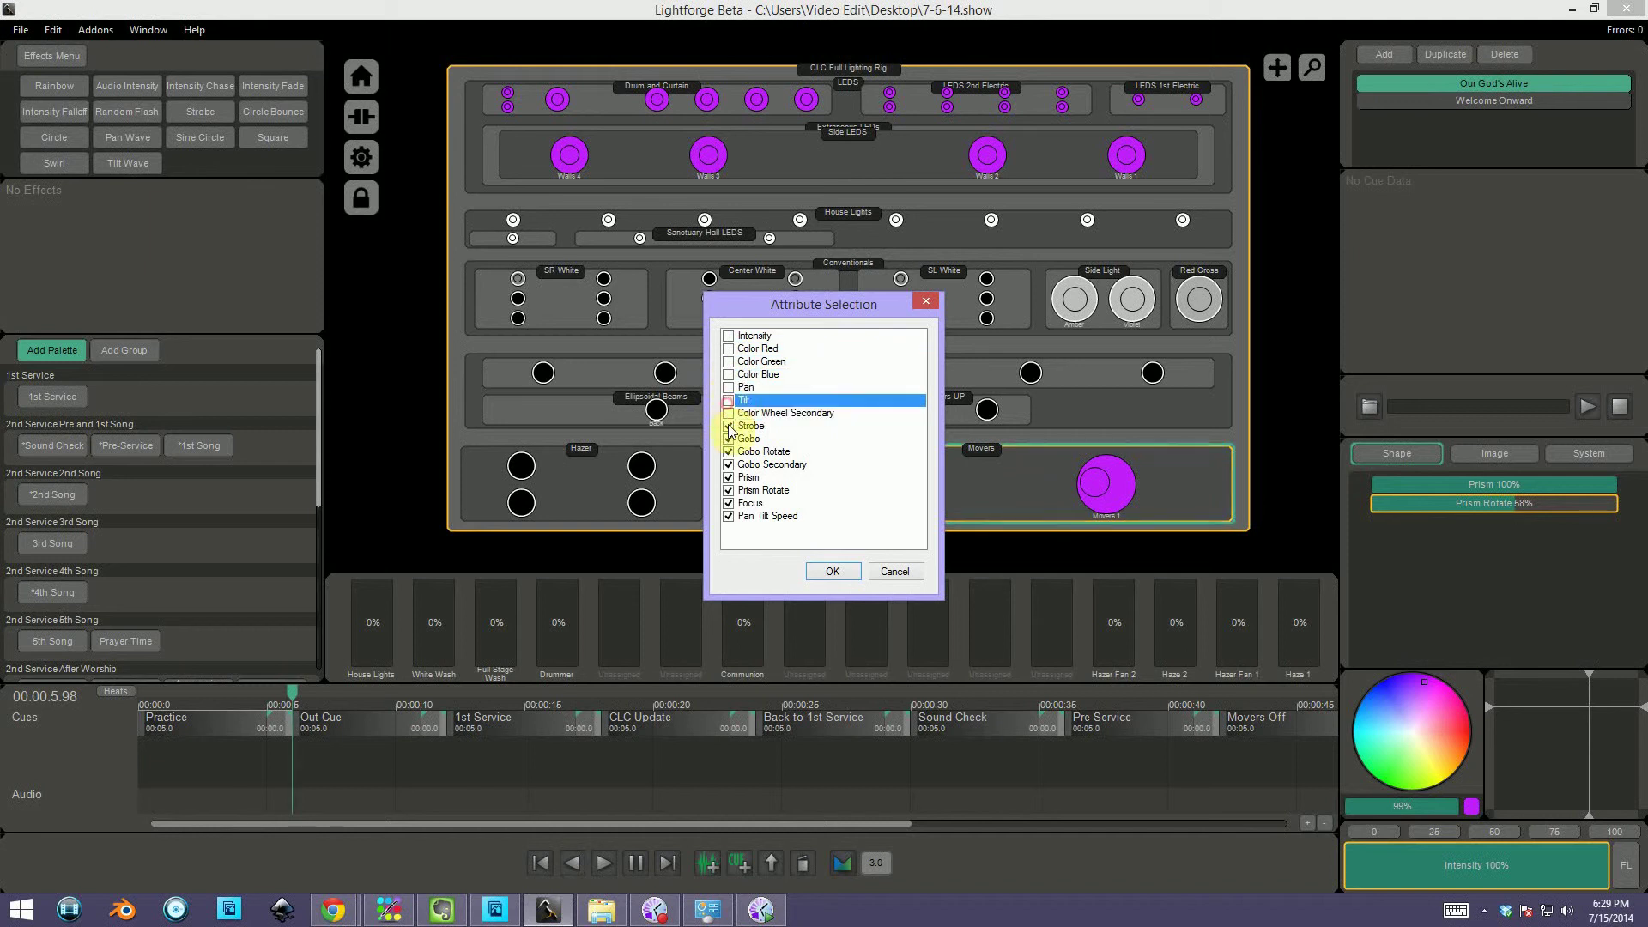
{"action": "left_click", "coordinate": [728, 400]}
{"action": "left_click", "coordinate": [729, 438]}
{"action": "left_click", "coordinate": [728, 451]}
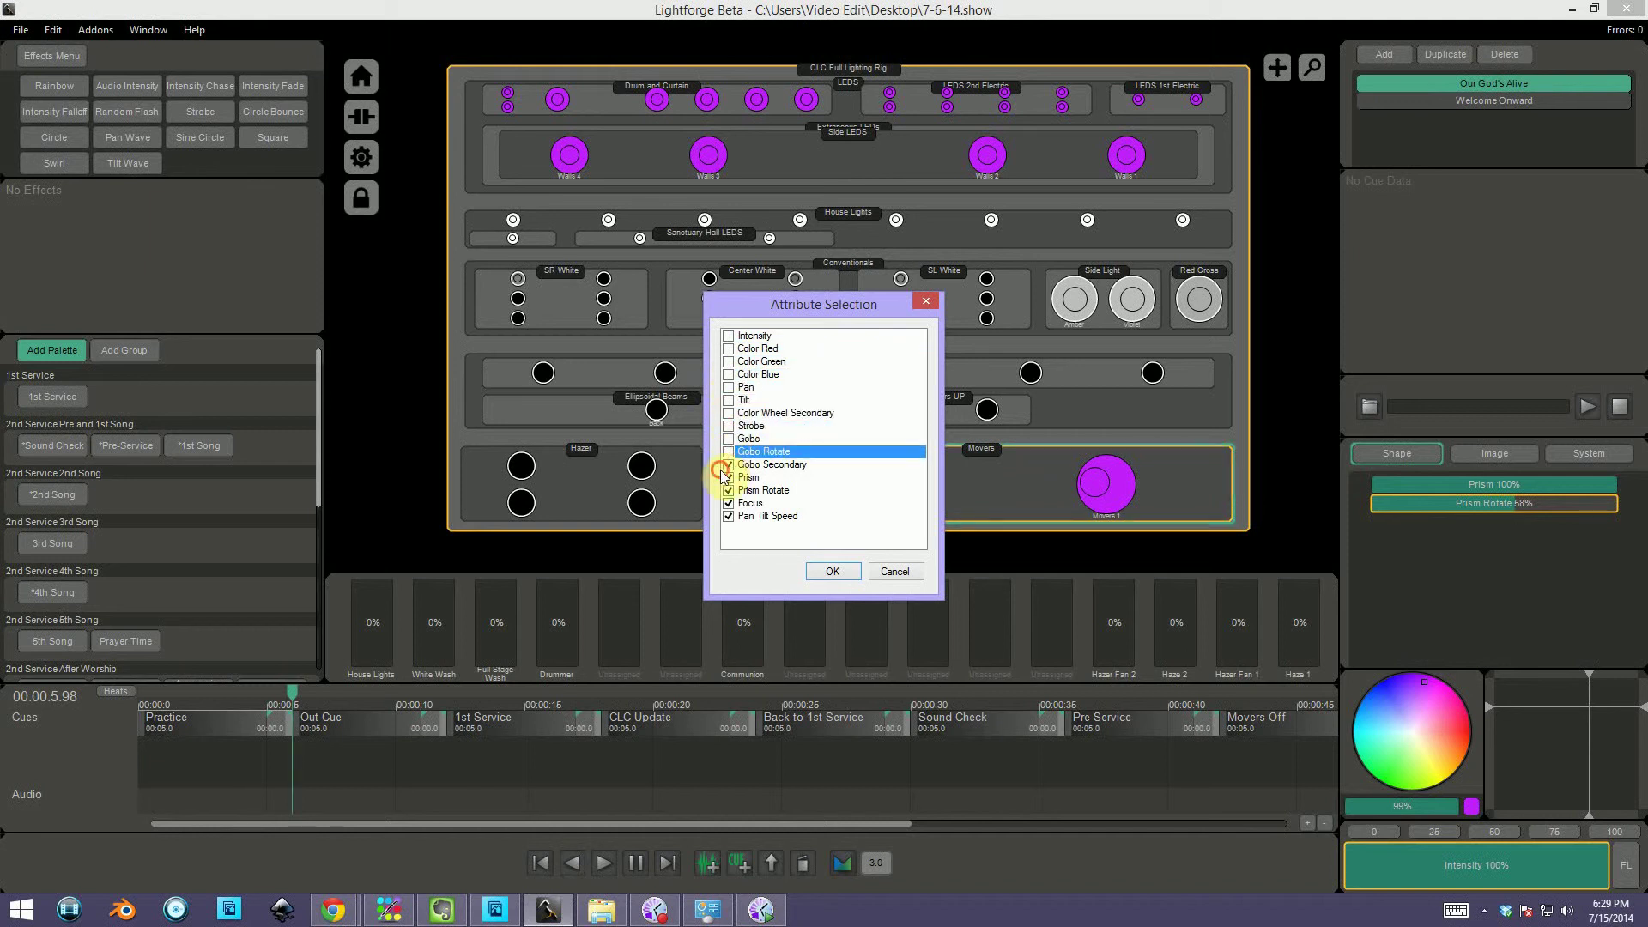
{"action": "left_click", "coordinate": [729, 464]}
{"action": "left_click", "coordinate": [728, 477]}
{"action": "left_click", "coordinate": [729, 491]}
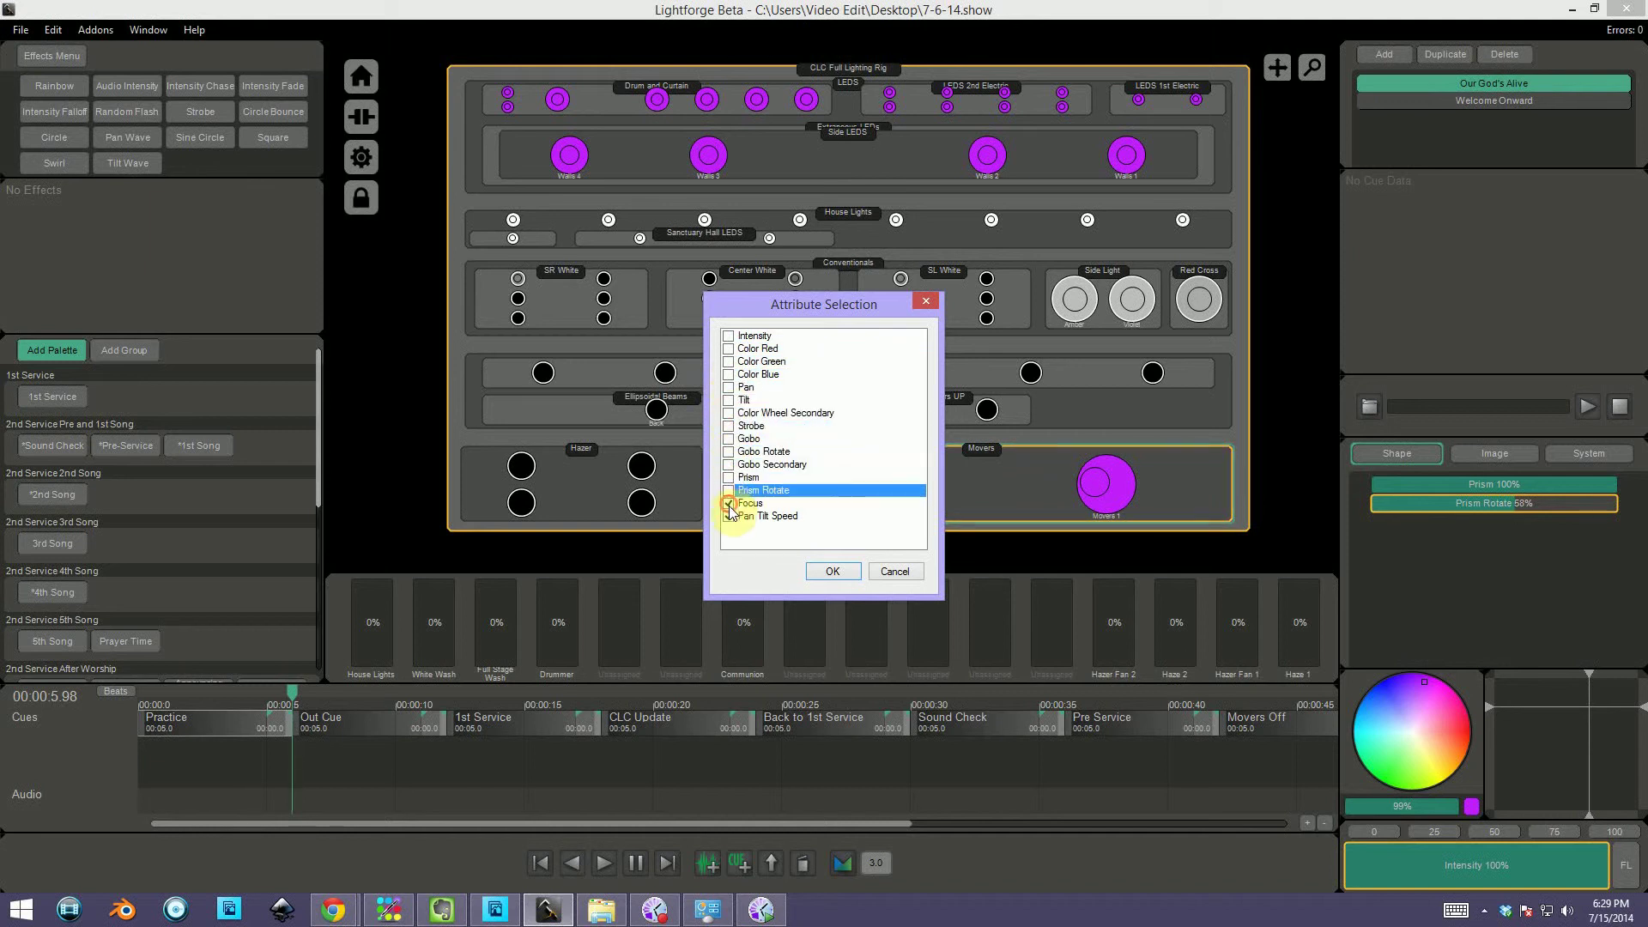
{"action": "left_click", "coordinate": [728, 503]}
{"action": "left_click", "coordinate": [728, 516]}
Step: Include Pan, Tilt, Color Red, Color Green, Color Blue and Color Wheel Secondary in the palette
{"action": "left_click", "coordinate": [729, 387]}
{"action": "left_click", "coordinate": [728, 400]}
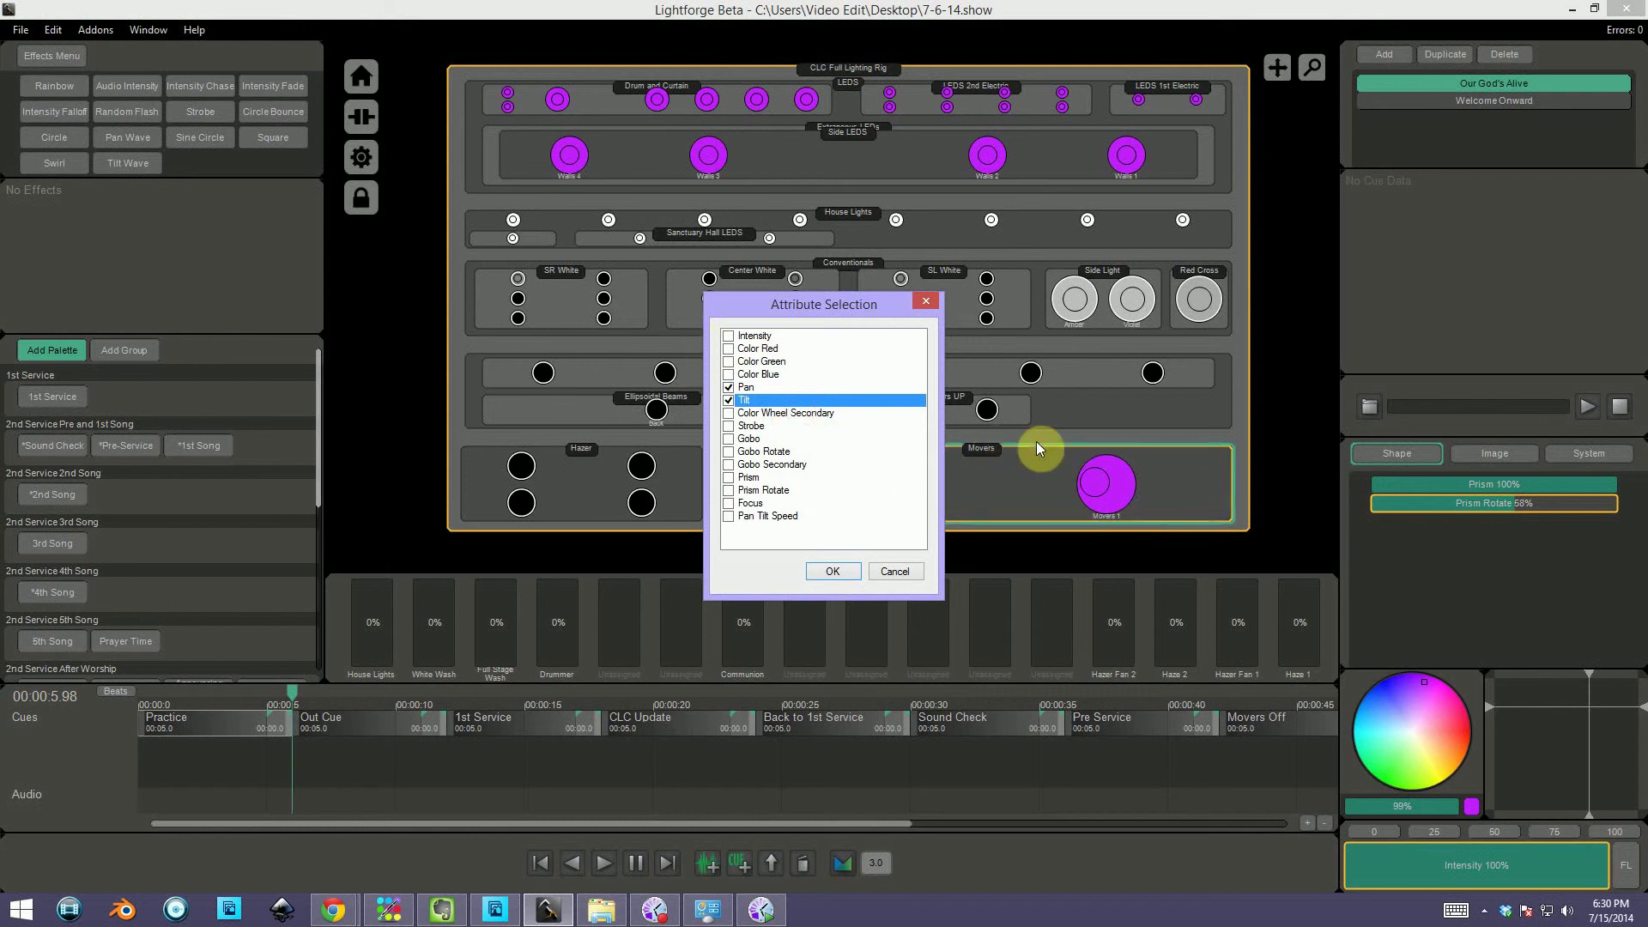
{"action": "left_click", "coordinate": [728, 348]}
{"action": "left_click", "coordinate": [728, 362]}
{"action": "left_click", "coordinate": [729, 374]}
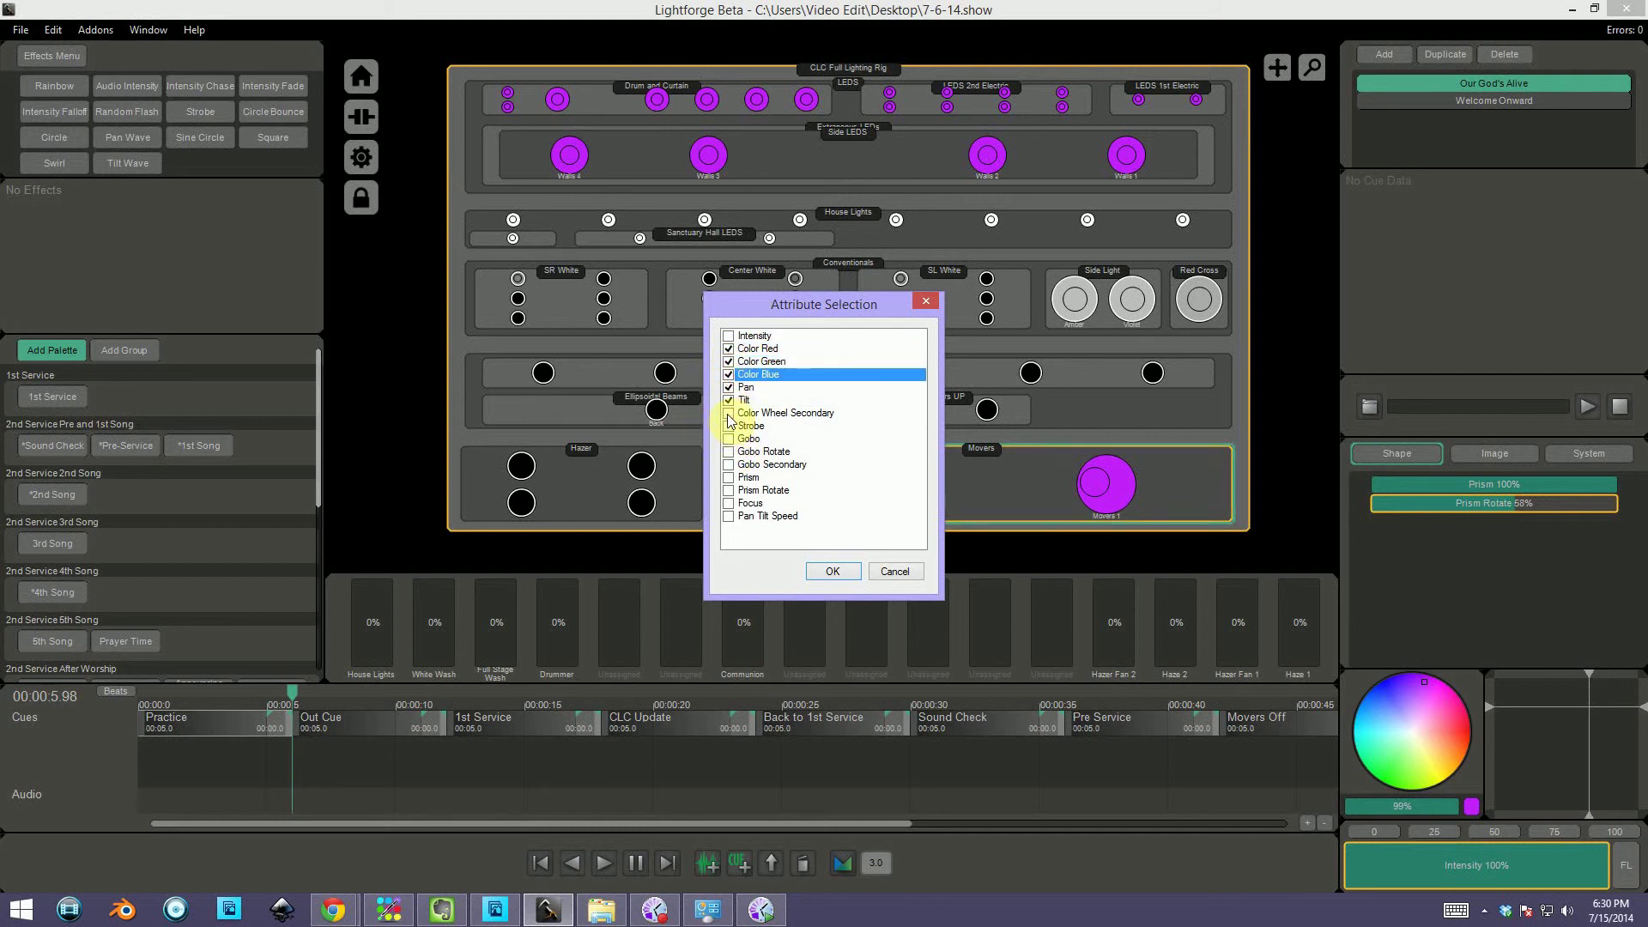
{"action": "left_click", "coordinate": [728, 413]}
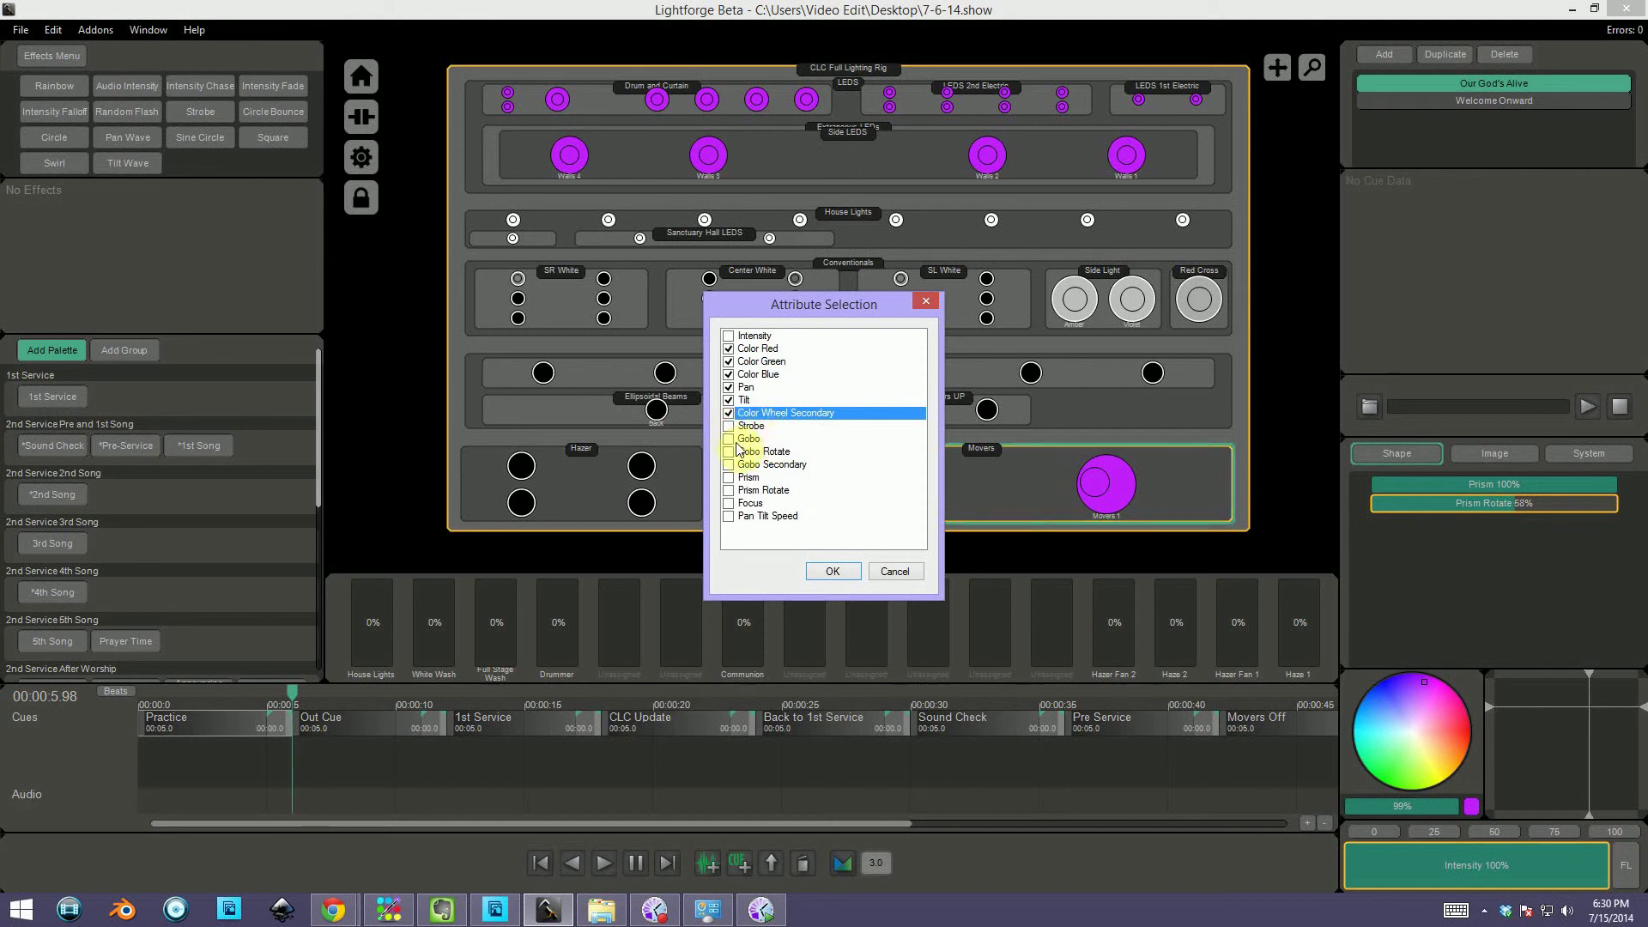
Step: Include the three Gobo attributes, Prism, Prism Rotate, Focus and Pan Tilt Speed, and save the palette
{"action": "left_click", "coordinate": [729, 441]}
{"action": "left_click", "coordinate": [729, 452]}
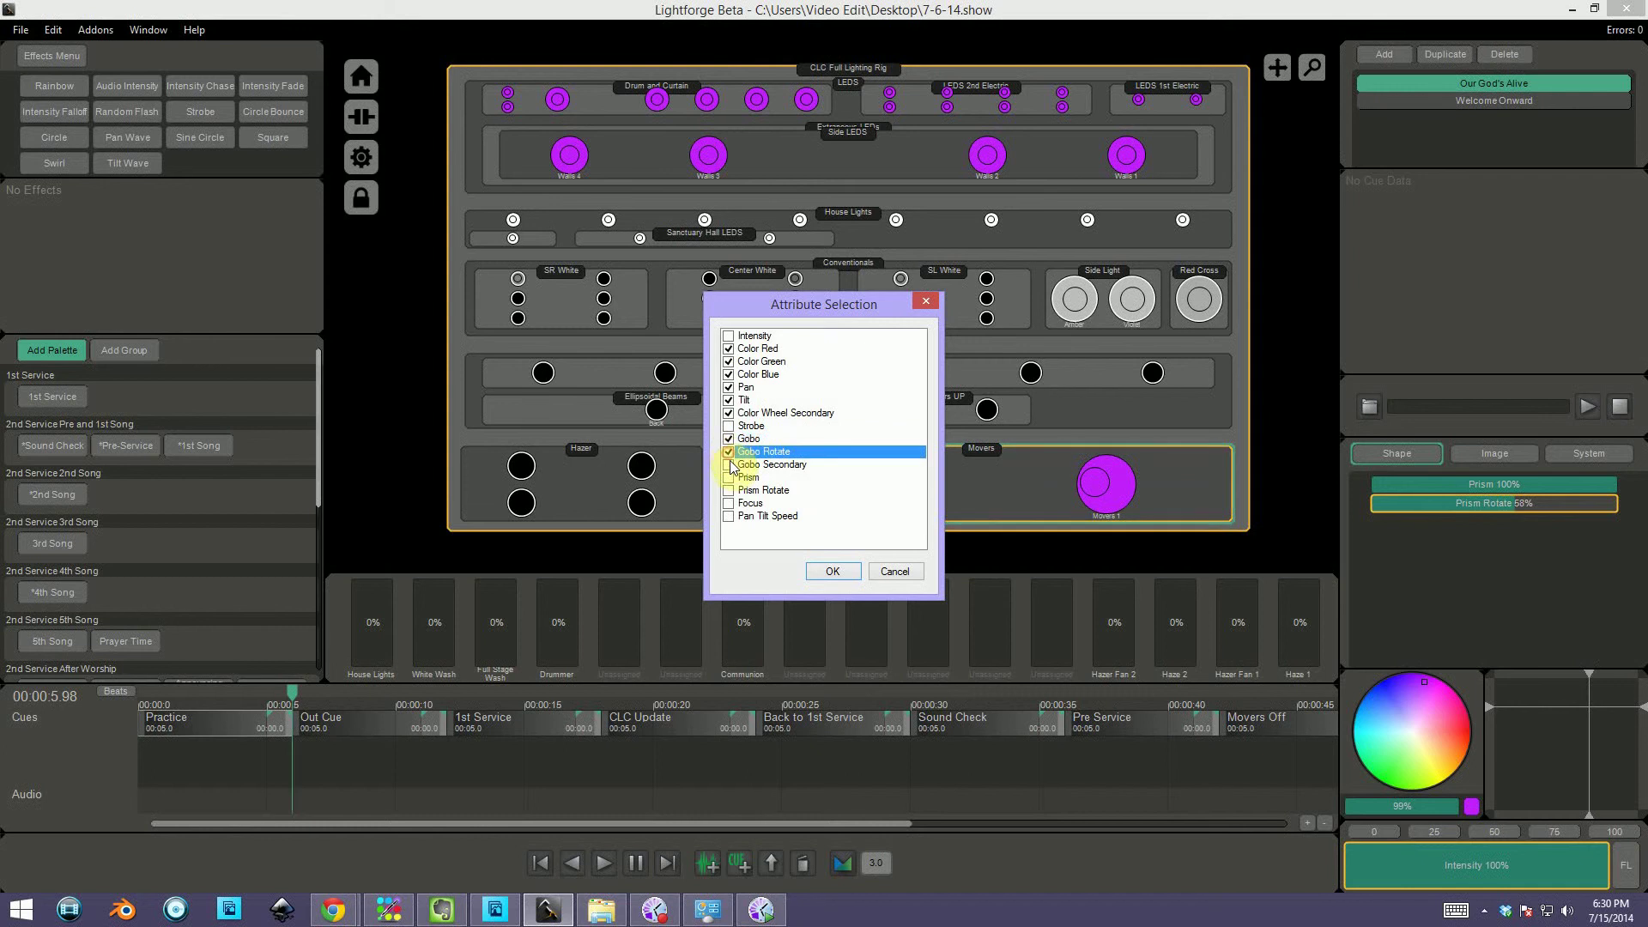
{"action": "left_click", "coordinate": [729, 465]}
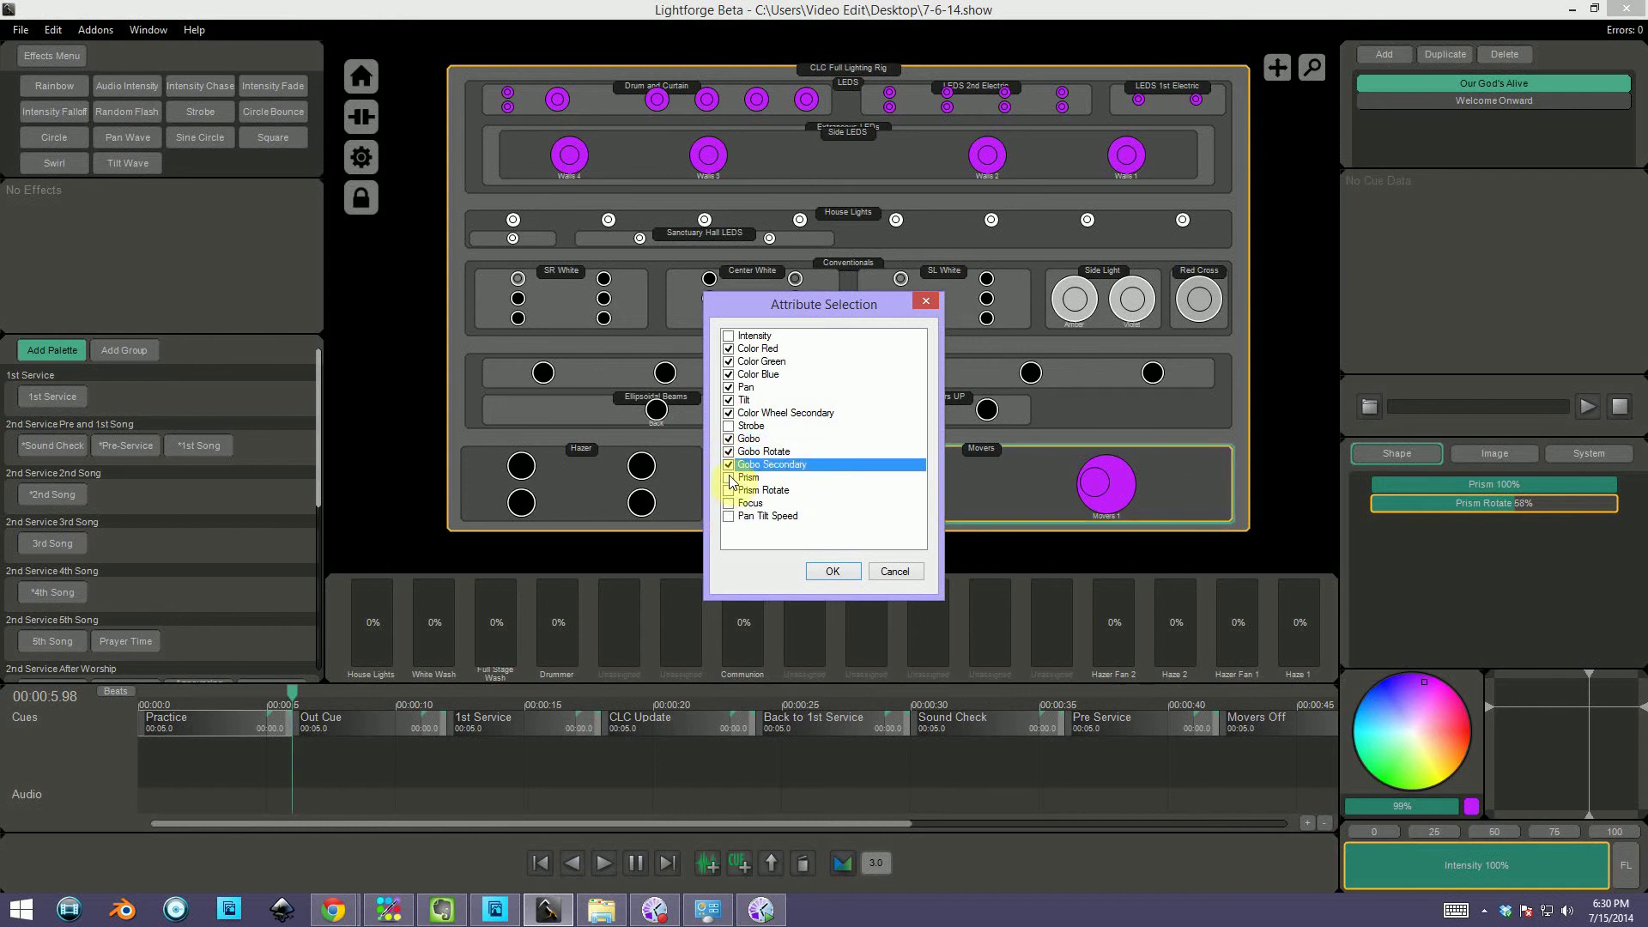
{"action": "left_click", "coordinate": [728, 478]}
{"action": "left_click", "coordinate": [729, 491]}
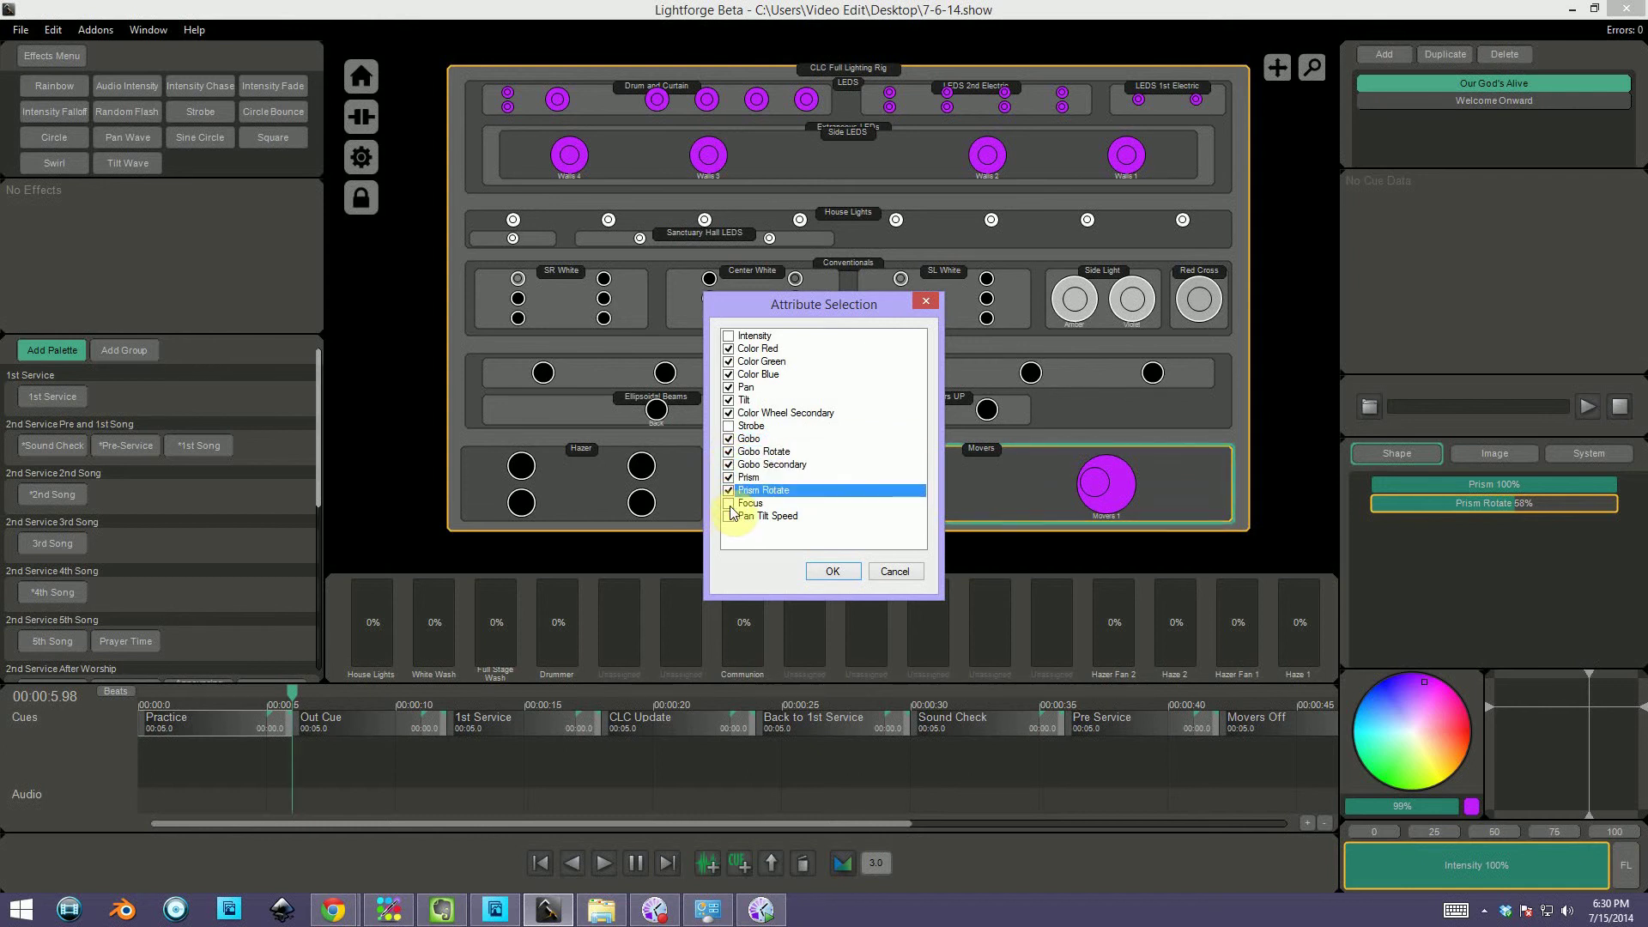
{"action": "left_click", "coordinate": [729, 504]}
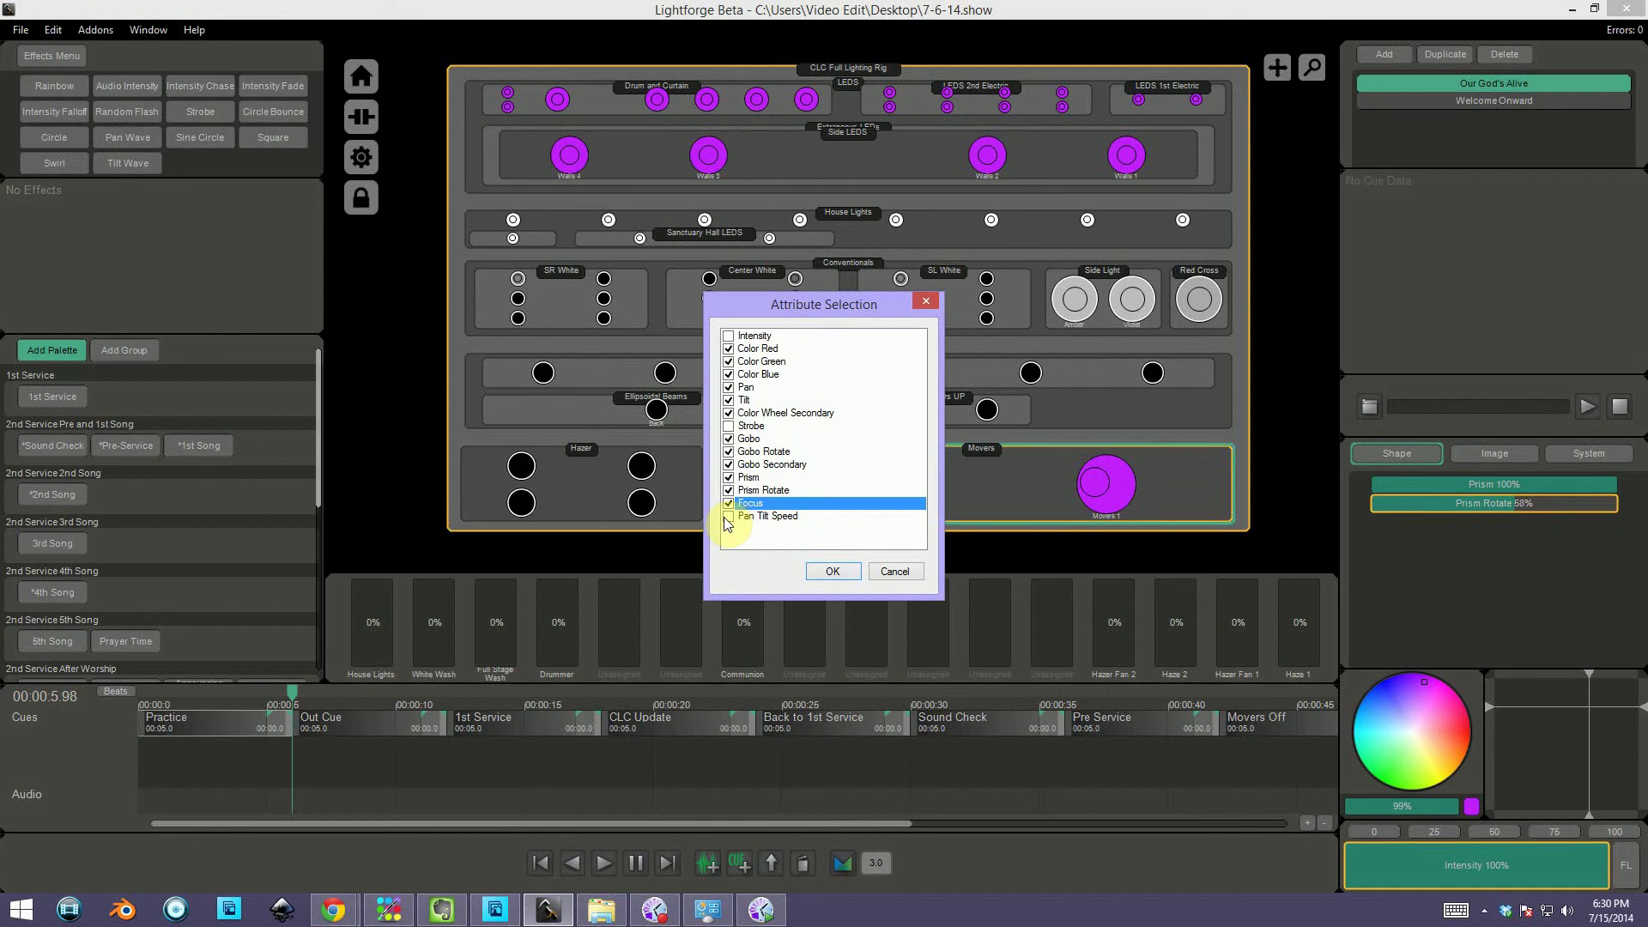
{"action": "left_click", "coordinate": [728, 517]}
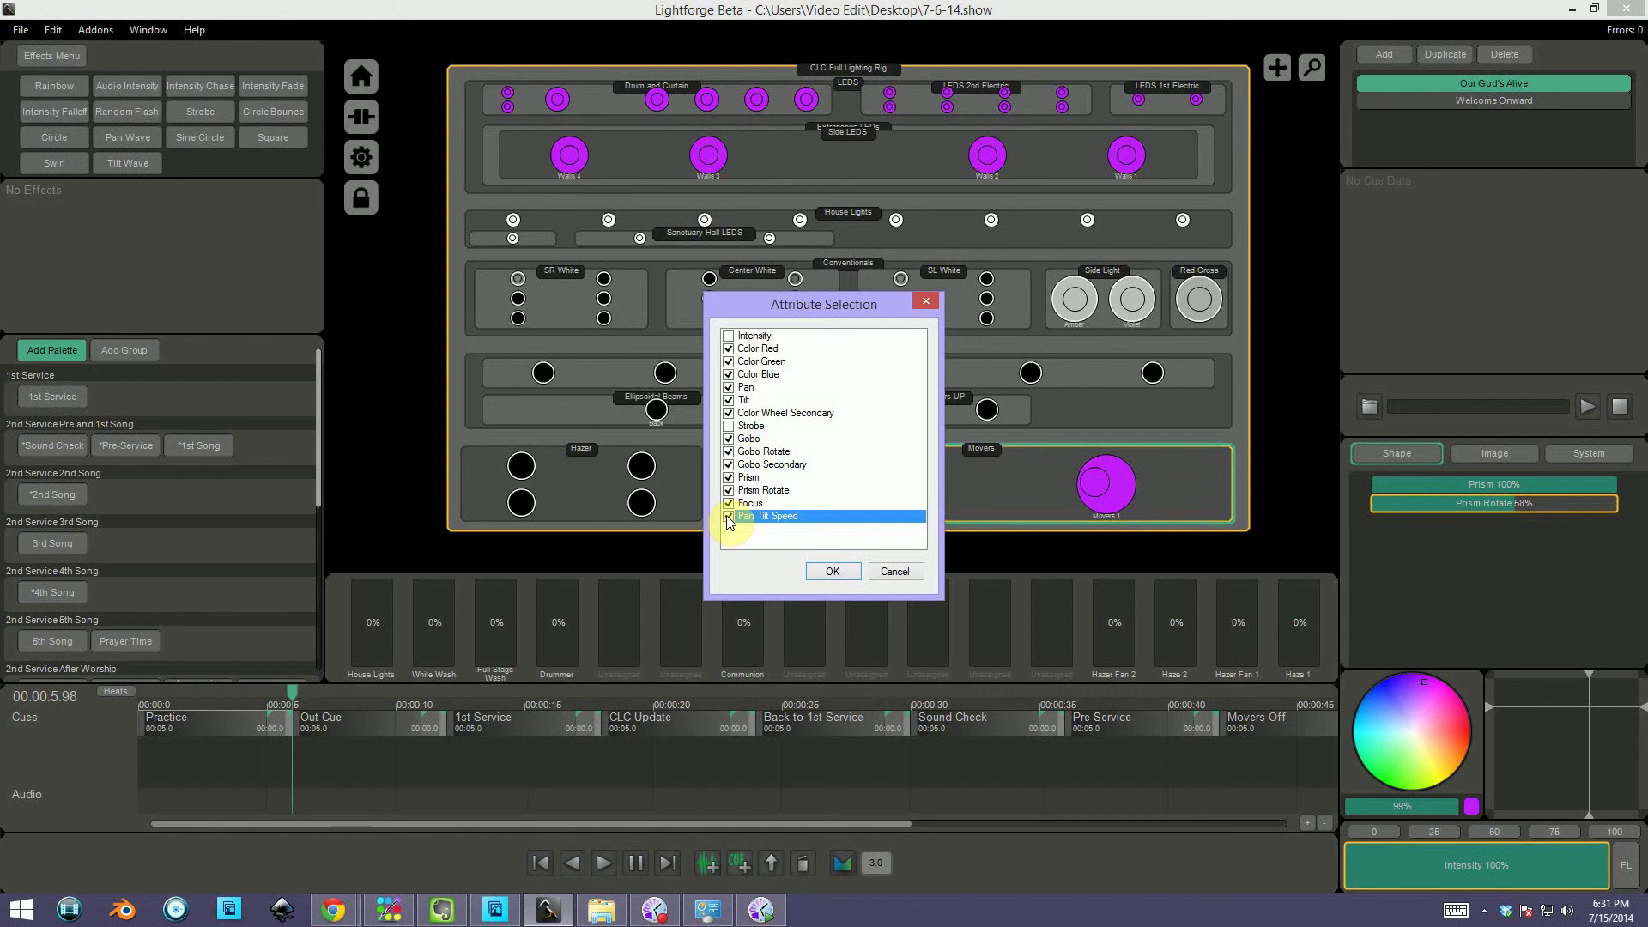
{"action": "left_click", "coordinate": [835, 571]}
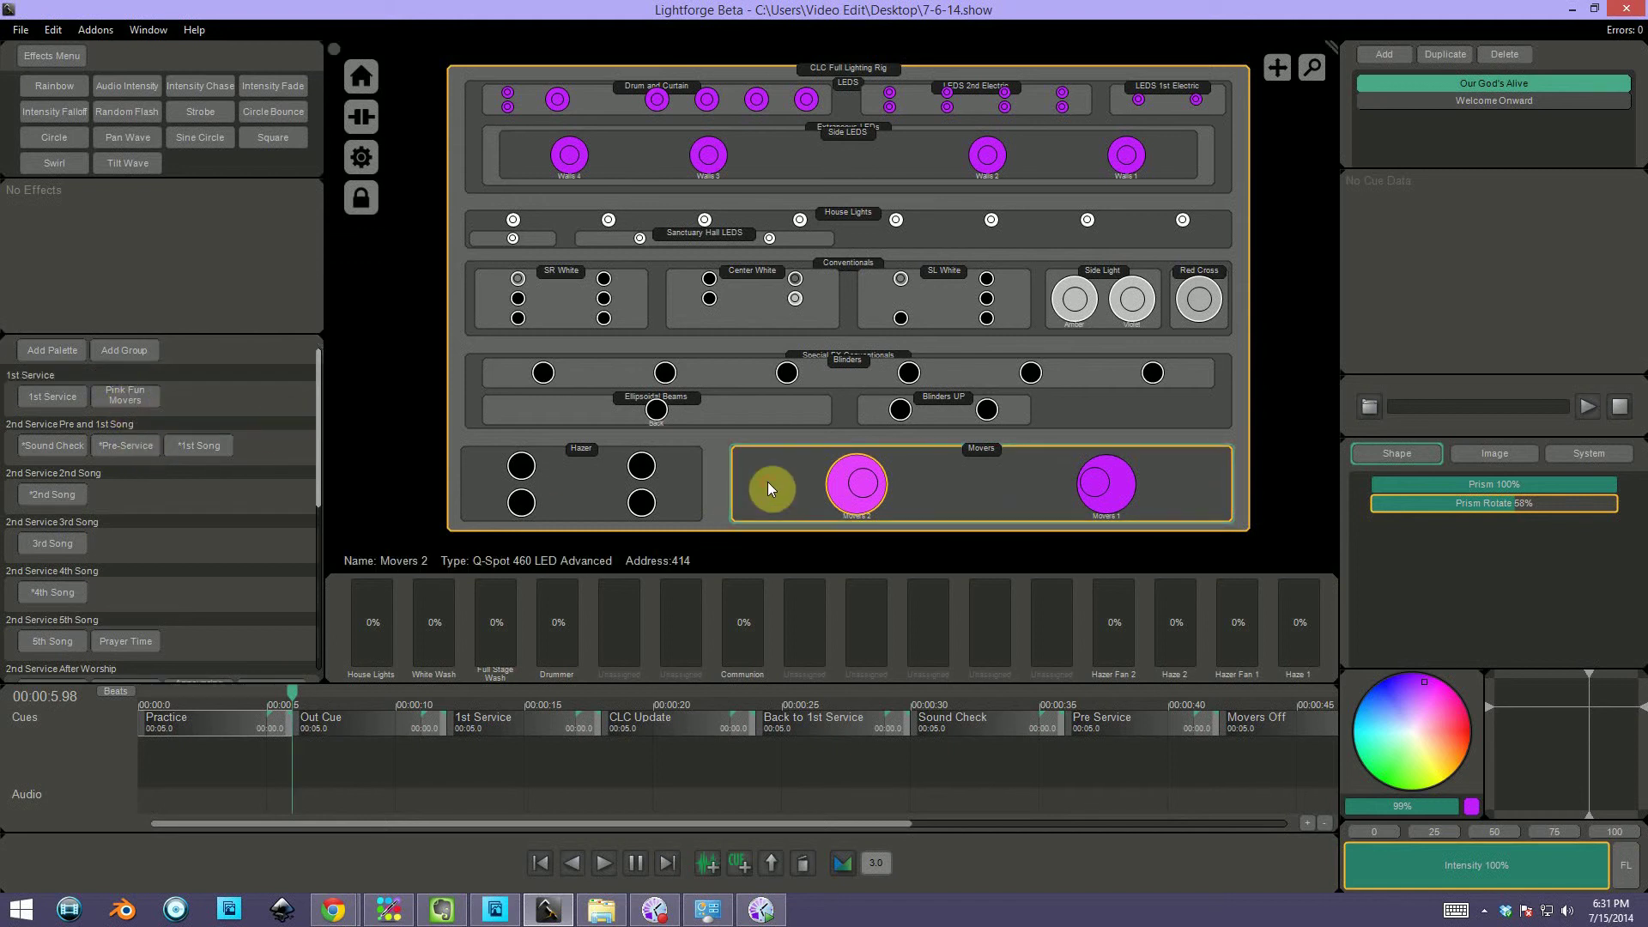
Step: Change the Movers' color to blue and set Color Wheel Secondary, all Gobo attributes and Focus to 0%
{"action": "left_click", "coordinate": [1409, 726]}
{"action": "left_click", "coordinate": [1397, 695]}
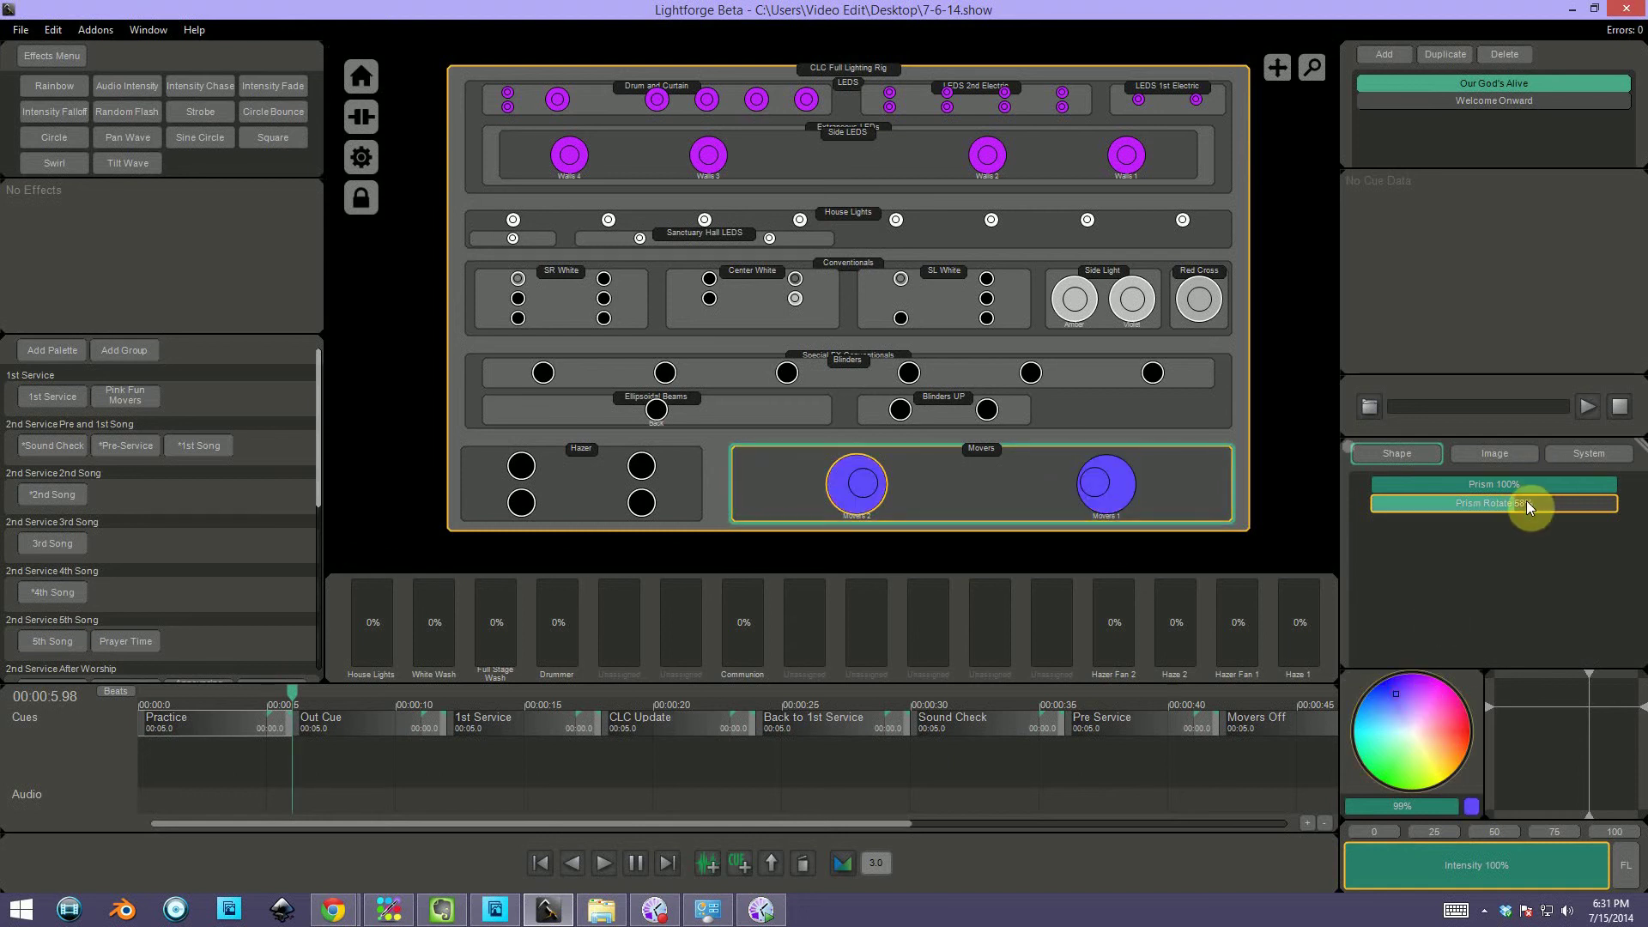
{"action": "left_click", "coordinate": [1469, 454]}
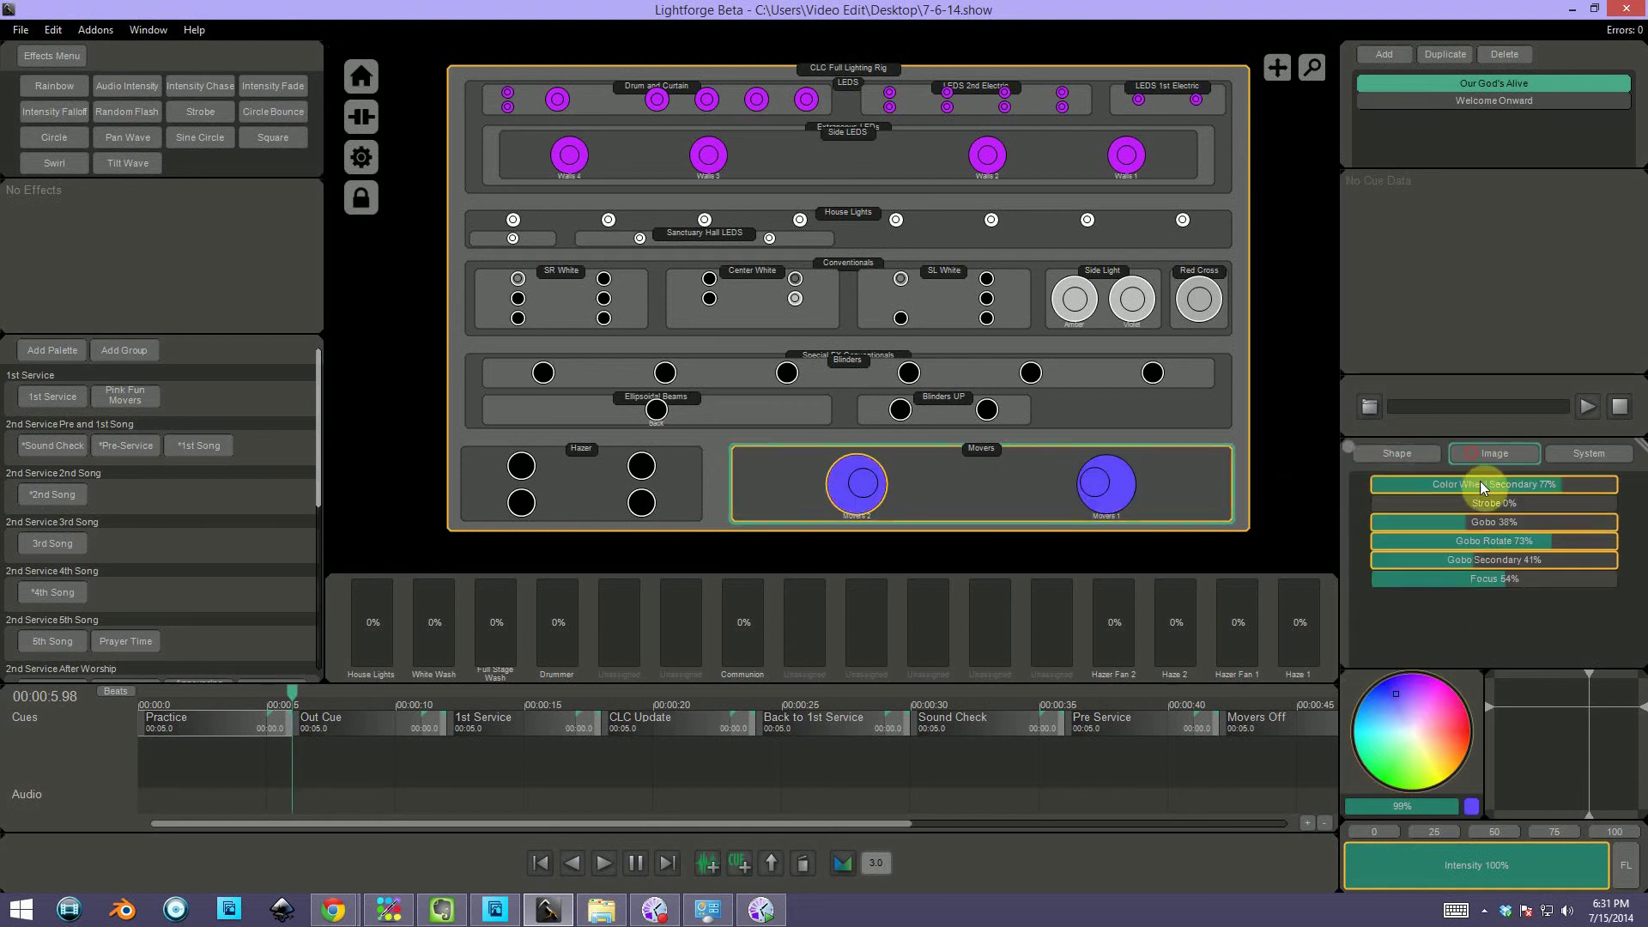
{"action": "left_click_drag", "start_coordinate": [1466, 483], "coordinate": [1331, 480]}
{"action": "left_click_drag", "start_coordinate": [1458, 523], "coordinate": [1315, 549]}
{"action": "left_click_drag", "start_coordinate": [1423, 581], "coordinate": [1261, 576]}
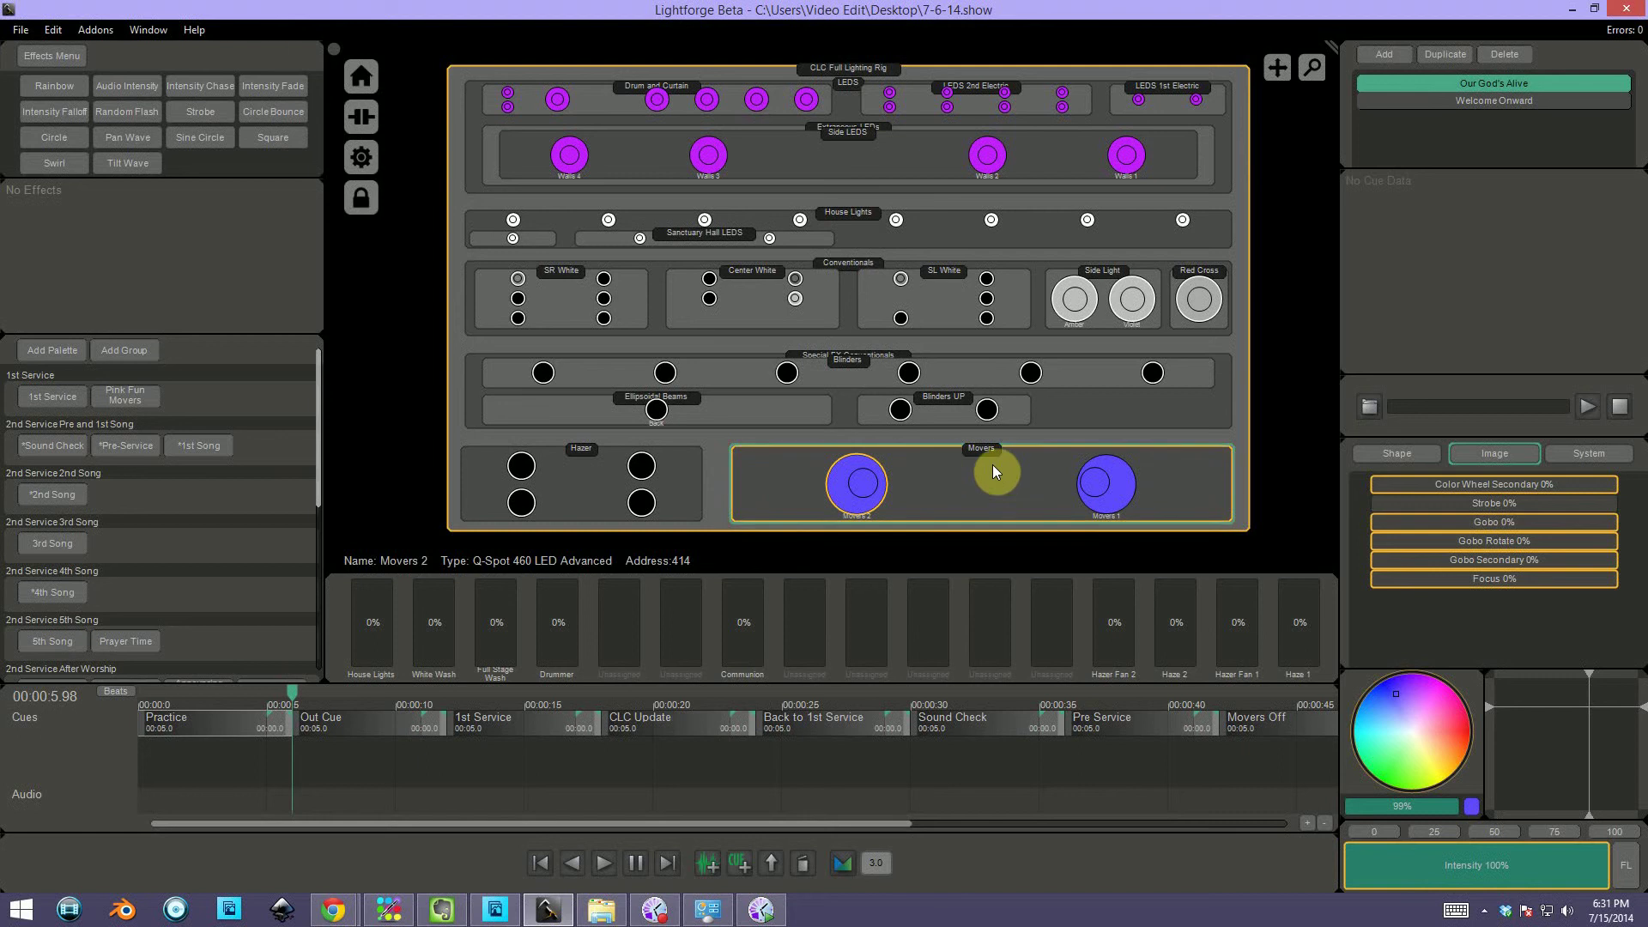
Step: Apply the Pink Fun Movers palette to the Movers group, then select the full lighting rig
{"action": "left_click", "coordinate": [129, 394]}
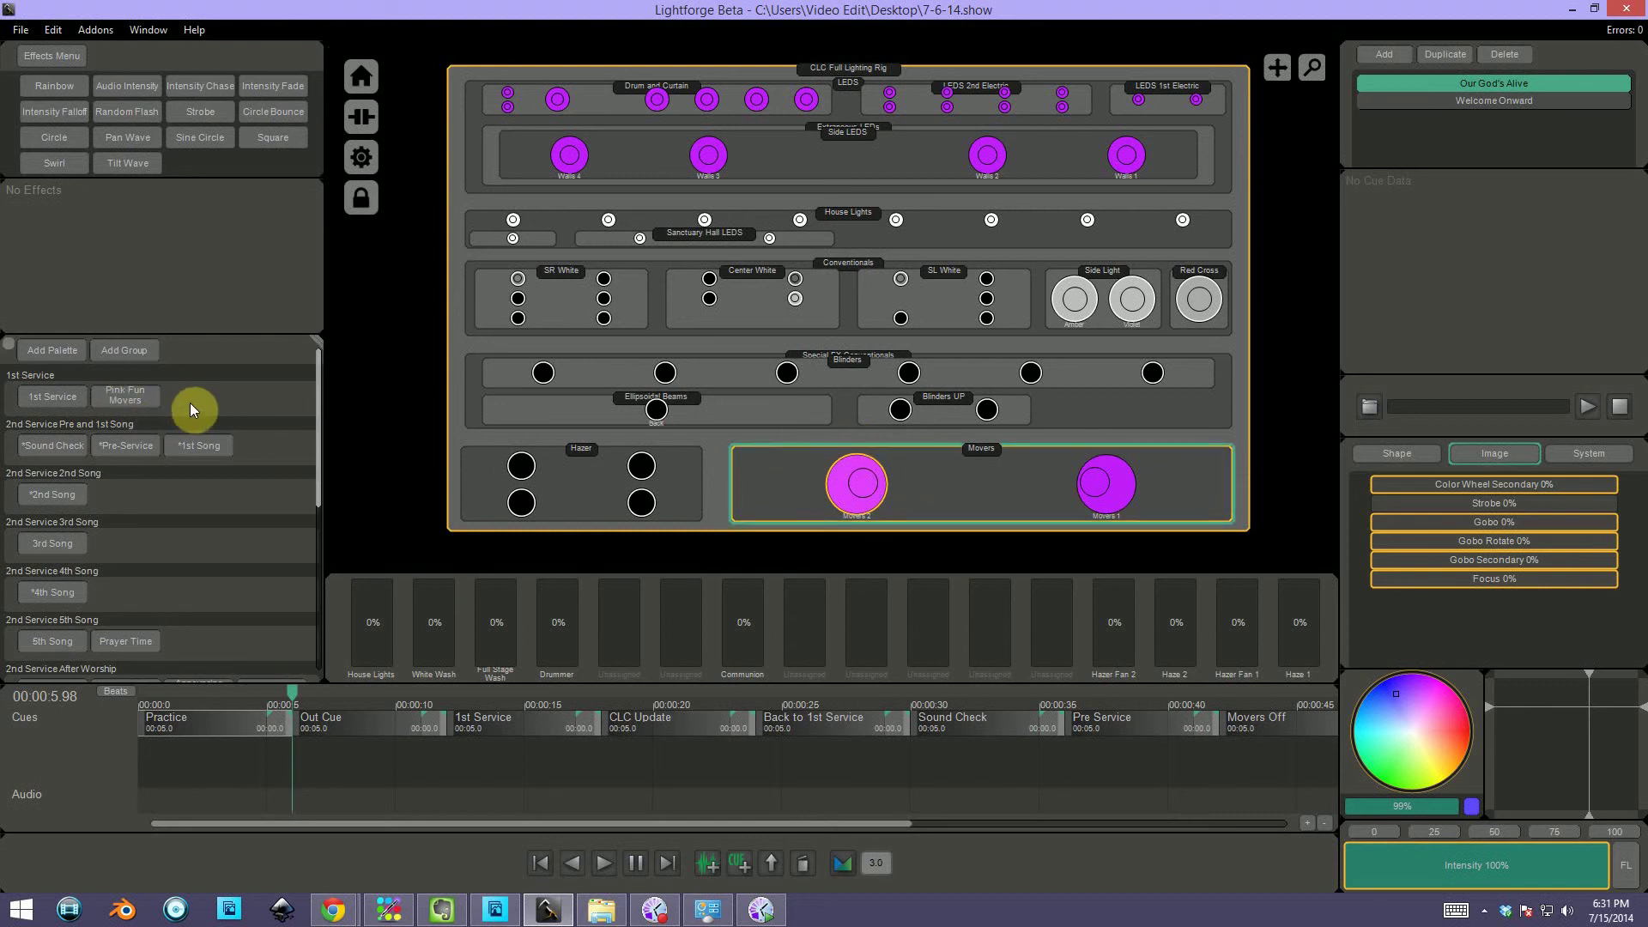
{"action": "left_click", "coordinate": [462, 397]}
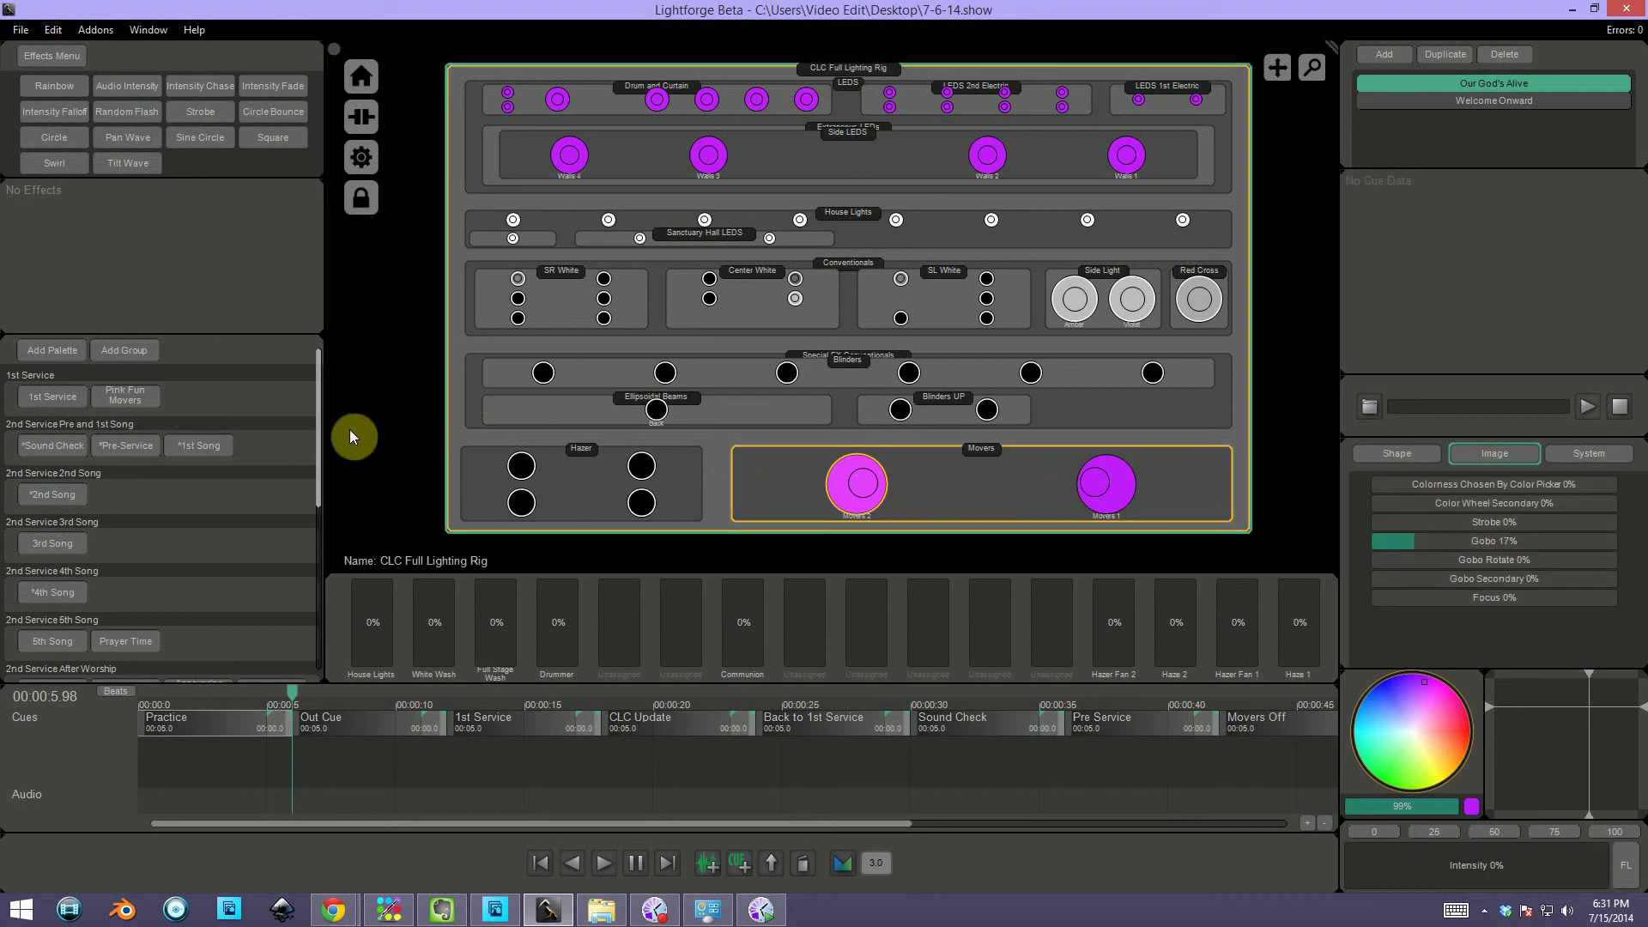
{"action": "scroll", "coordinate": [198, 484], "scroll_direction": "down", "scroll_amount": 4}
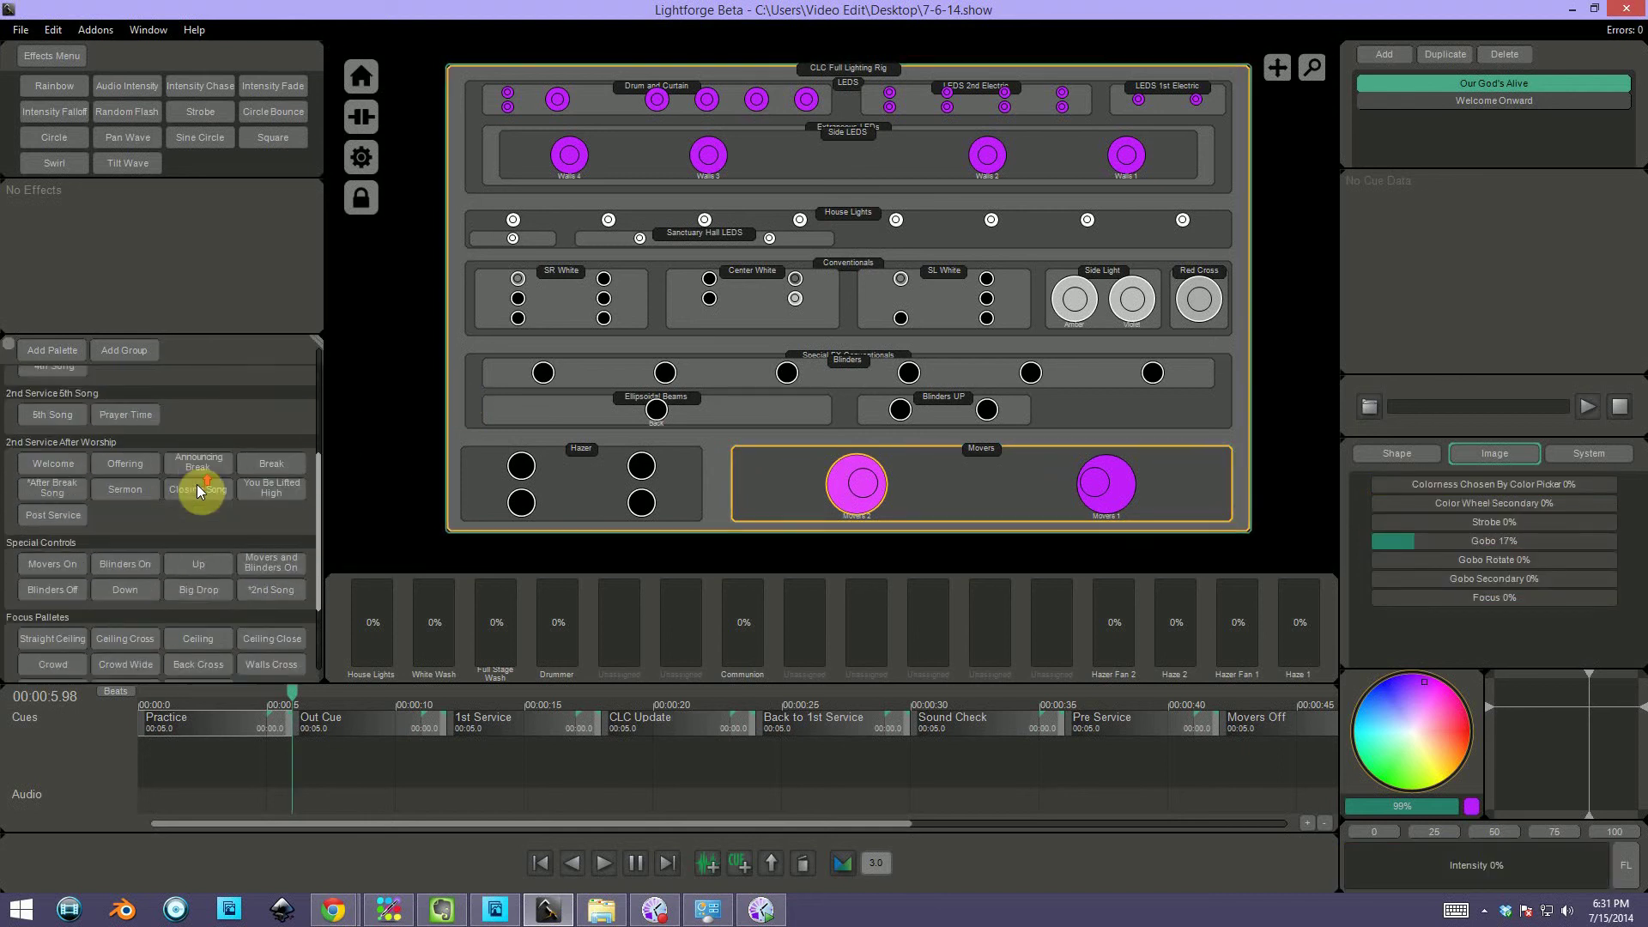
Step: Apply the 1st Service palette to the full lighting rig and turn off crossfading on palette recalls
{"action": "scroll", "coordinate": [199, 479], "scroll_direction": "down", "scroll_amount": 3}
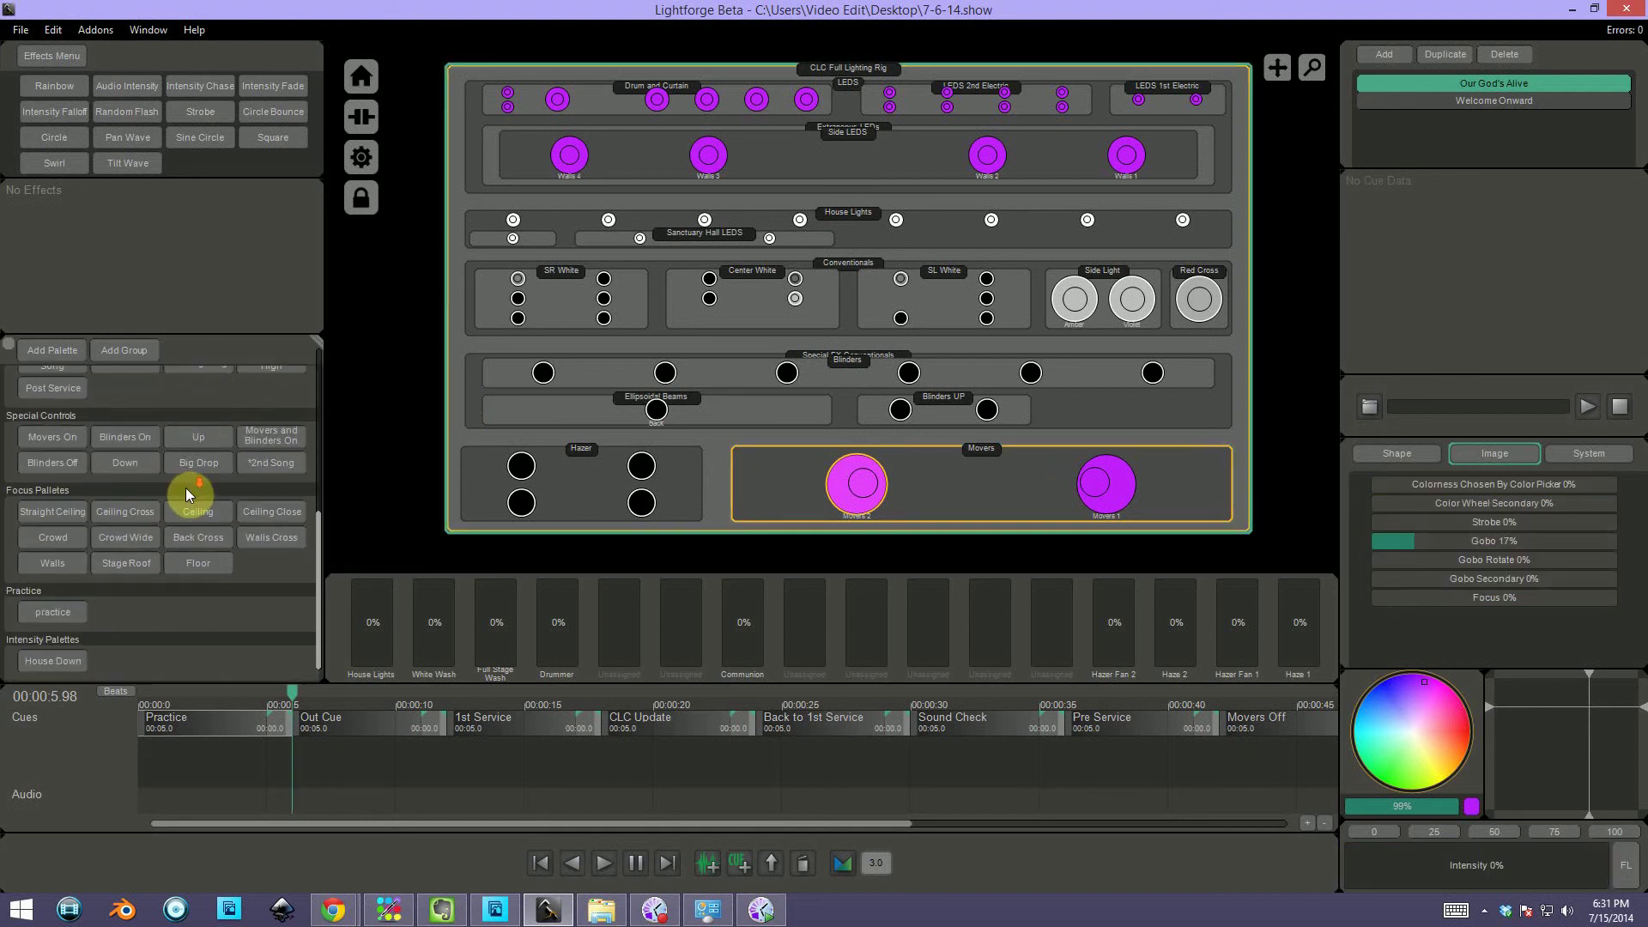
{"action": "scroll", "coordinate": [186, 488], "scroll_direction": "up", "scroll_amount": 7}
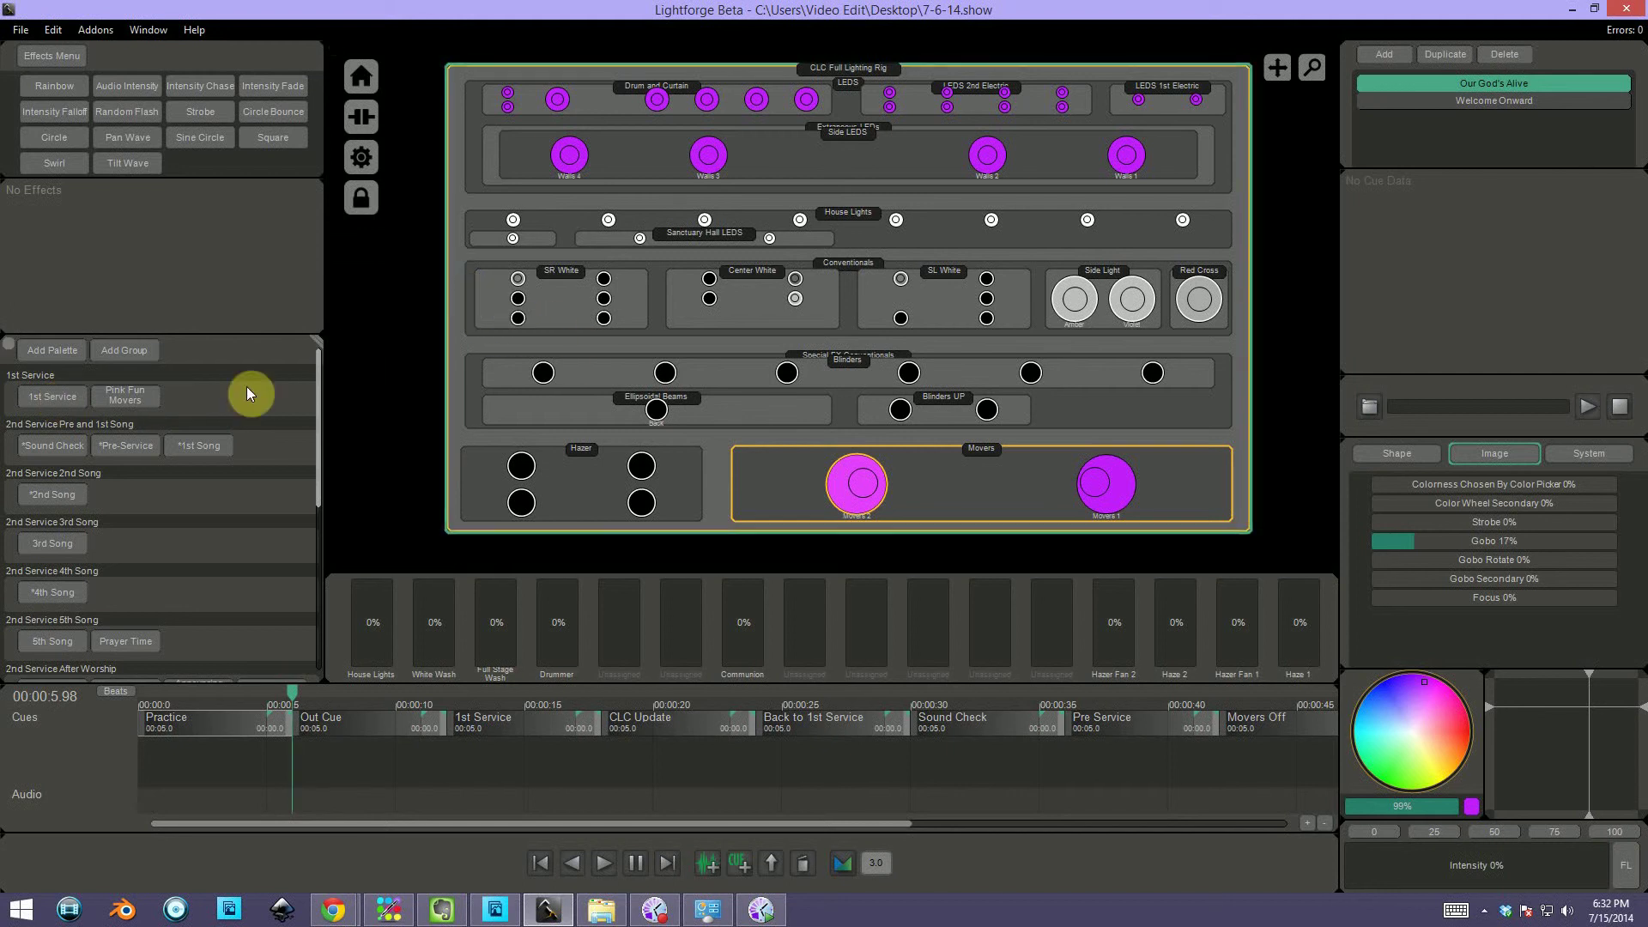
{"action": "left_click", "coordinate": [50, 399]}
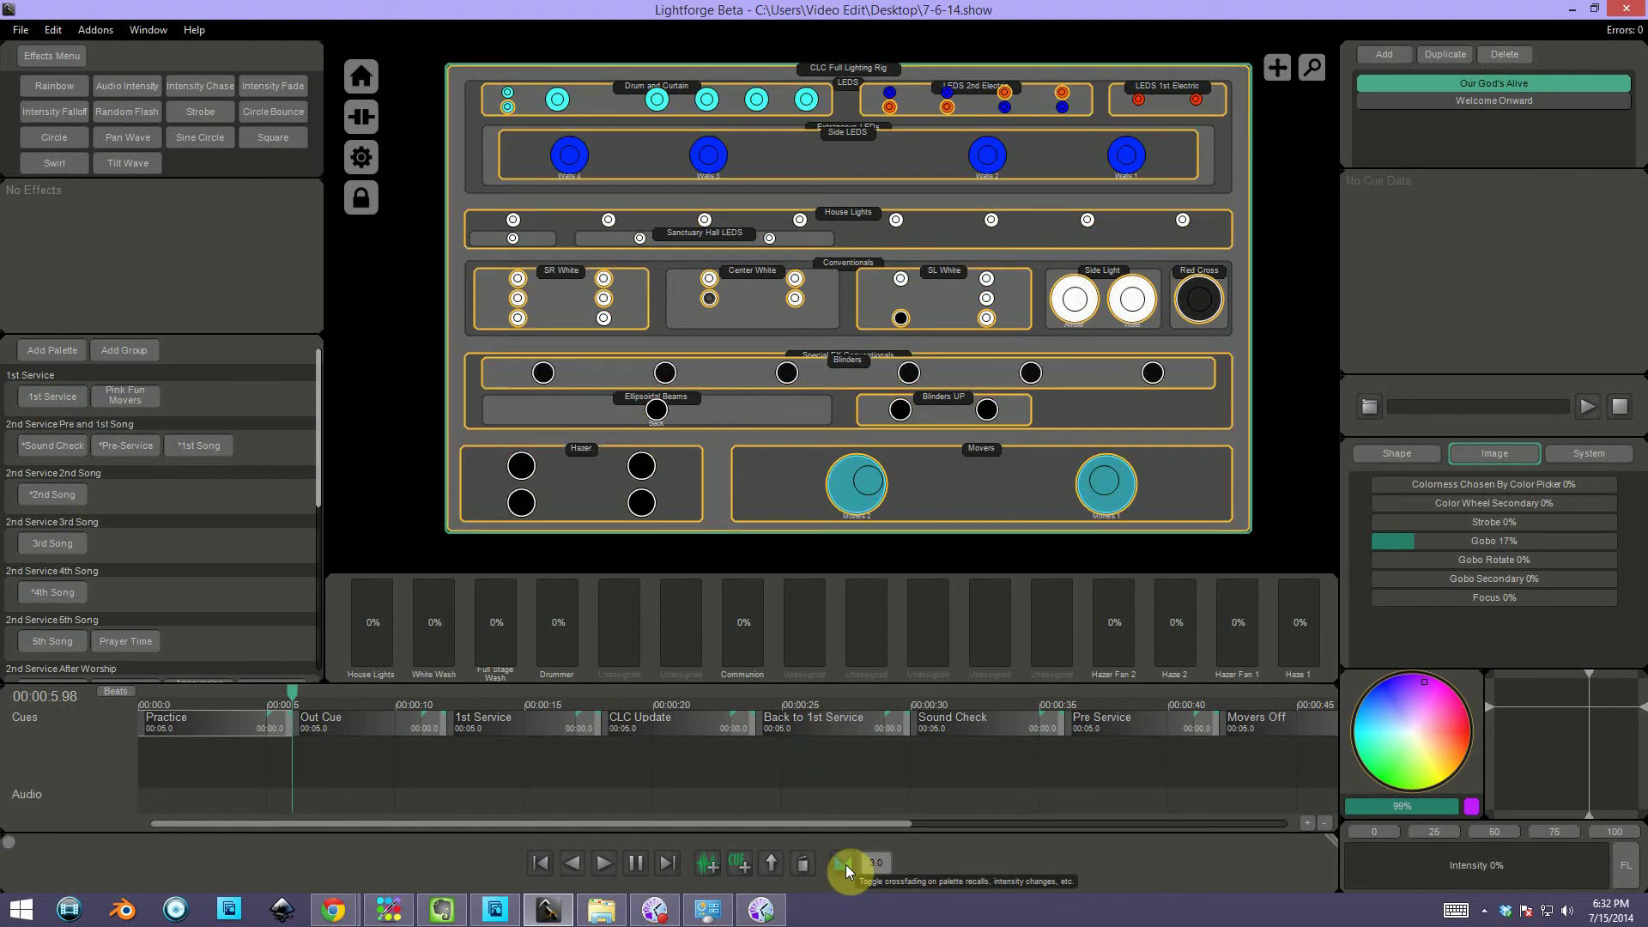
{"action": "left_click", "coordinate": [844, 862]}
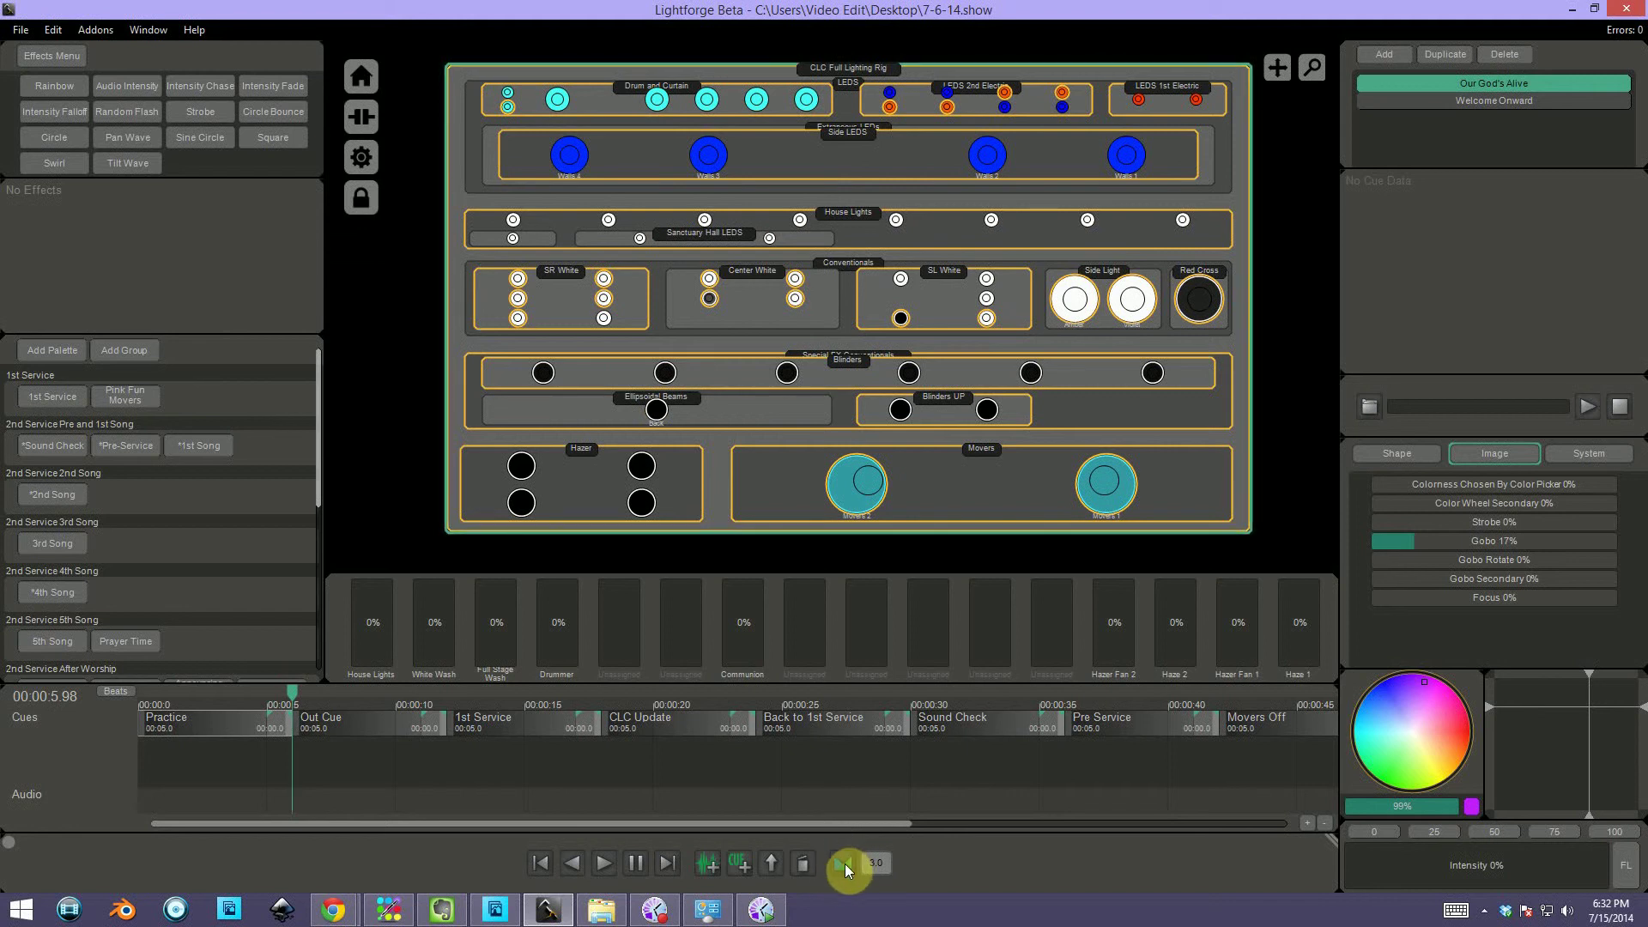
{"action": "left_click", "coordinate": [843, 863]}
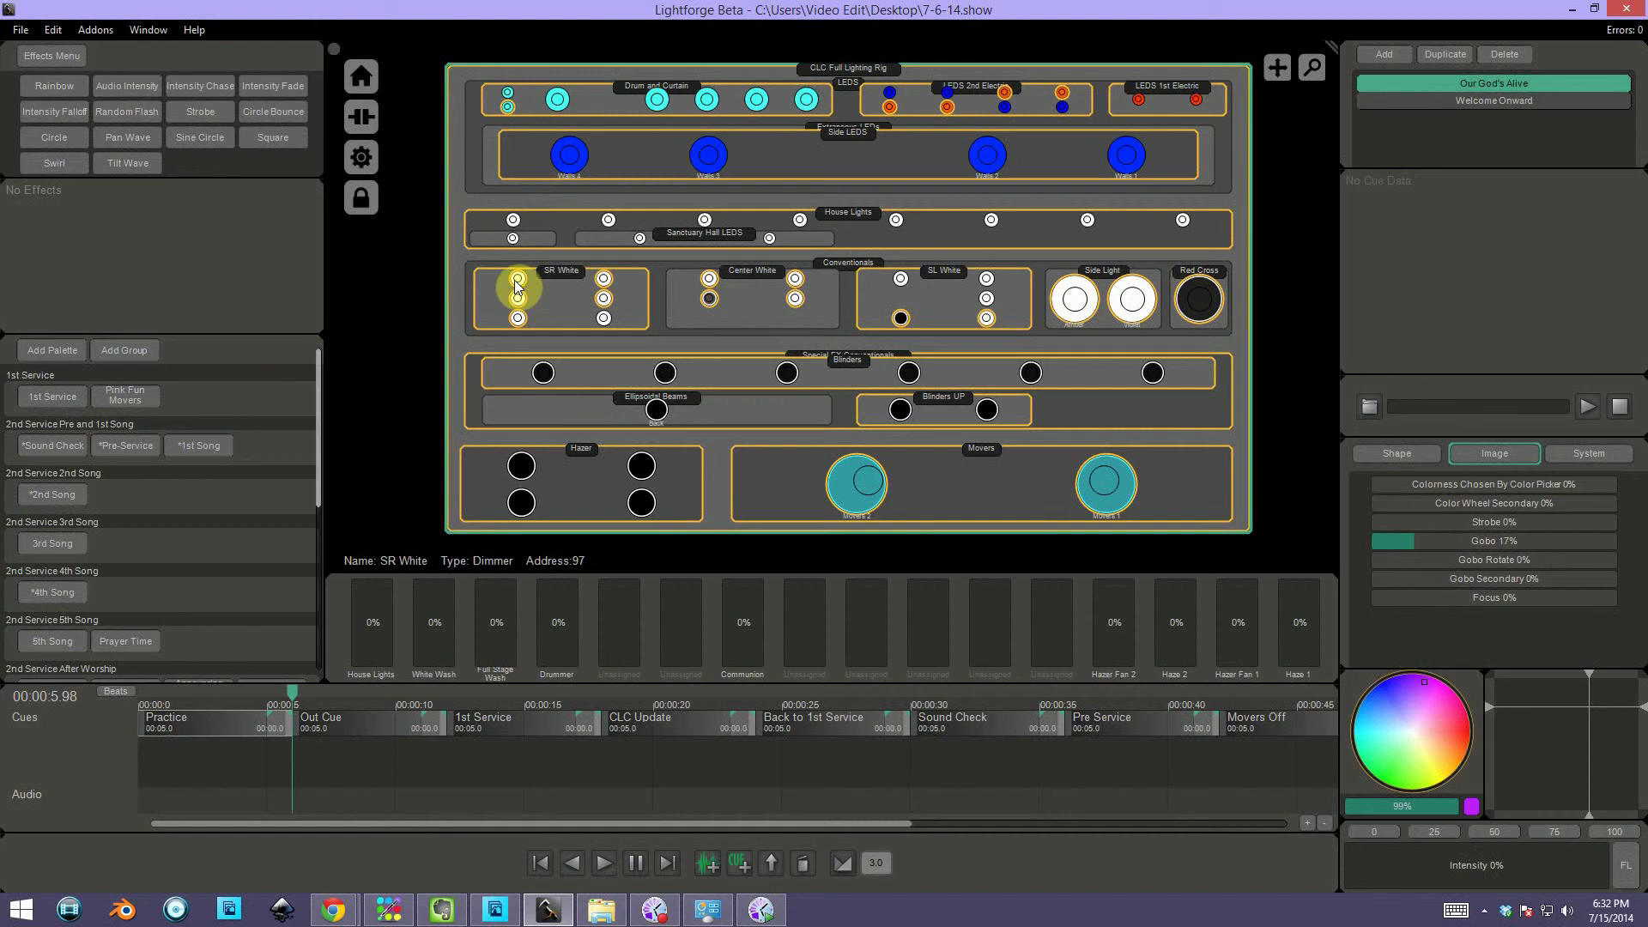
Step: Select the Conventionals, House Lights, special conventionals with Blinders, LEDS and Movers groups together and apply the *Sound Check palette
{"action": "left_click", "coordinate": [470, 272]}
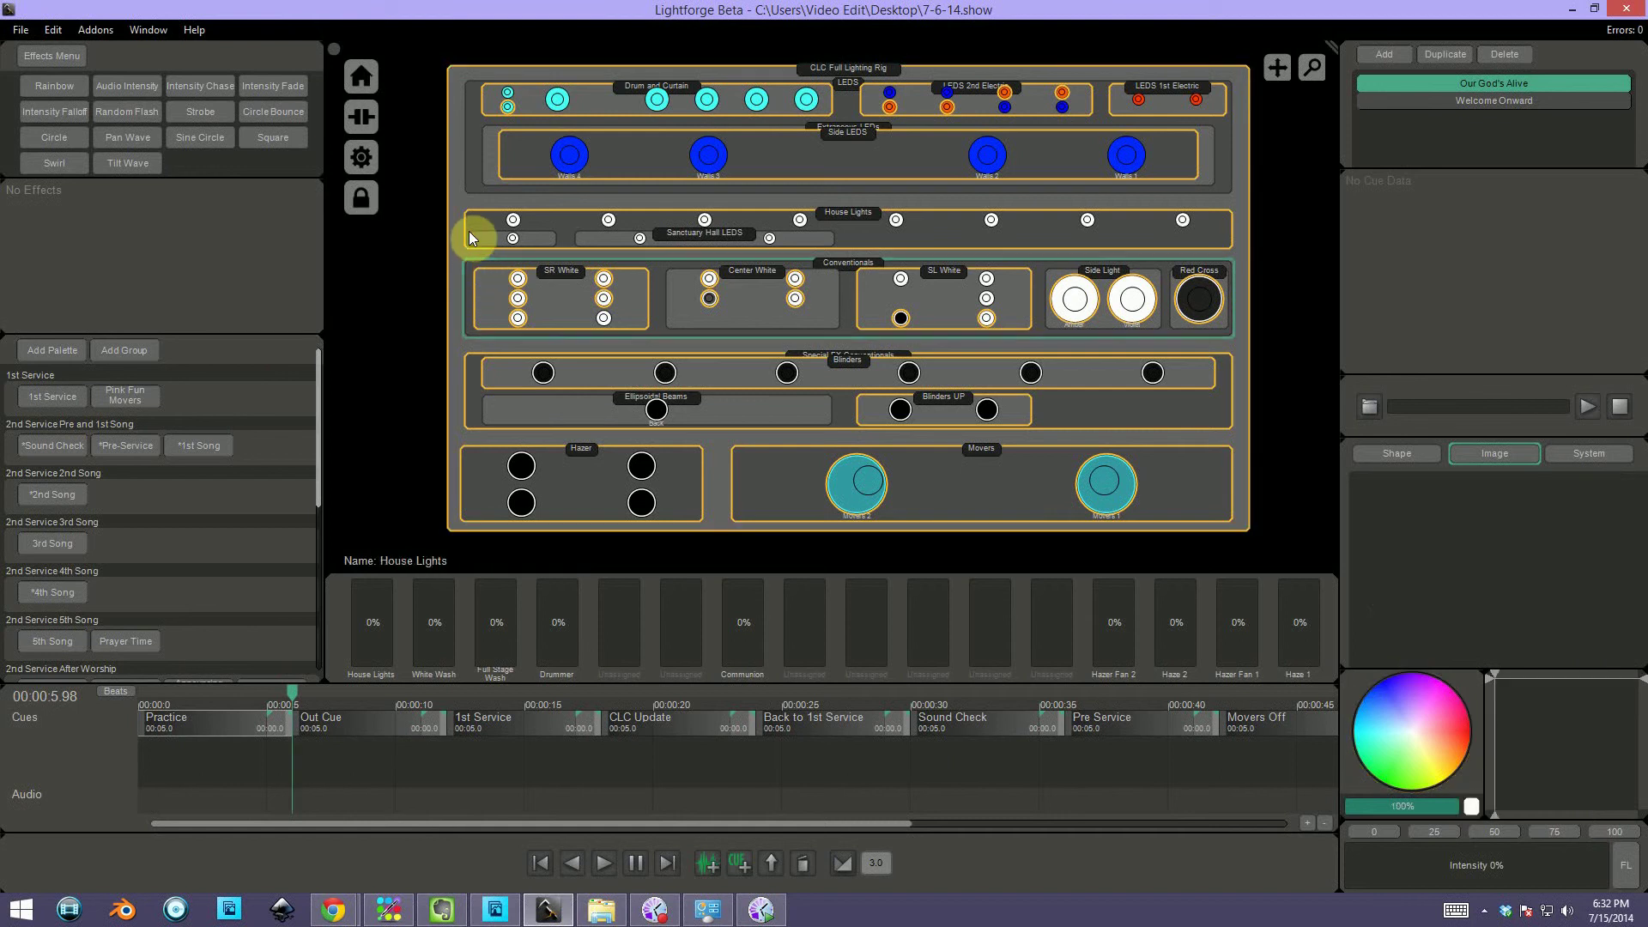
{"action": "left_click", "coordinate": [469, 231]}
{"action": "left_click", "coordinate": [472, 367]}
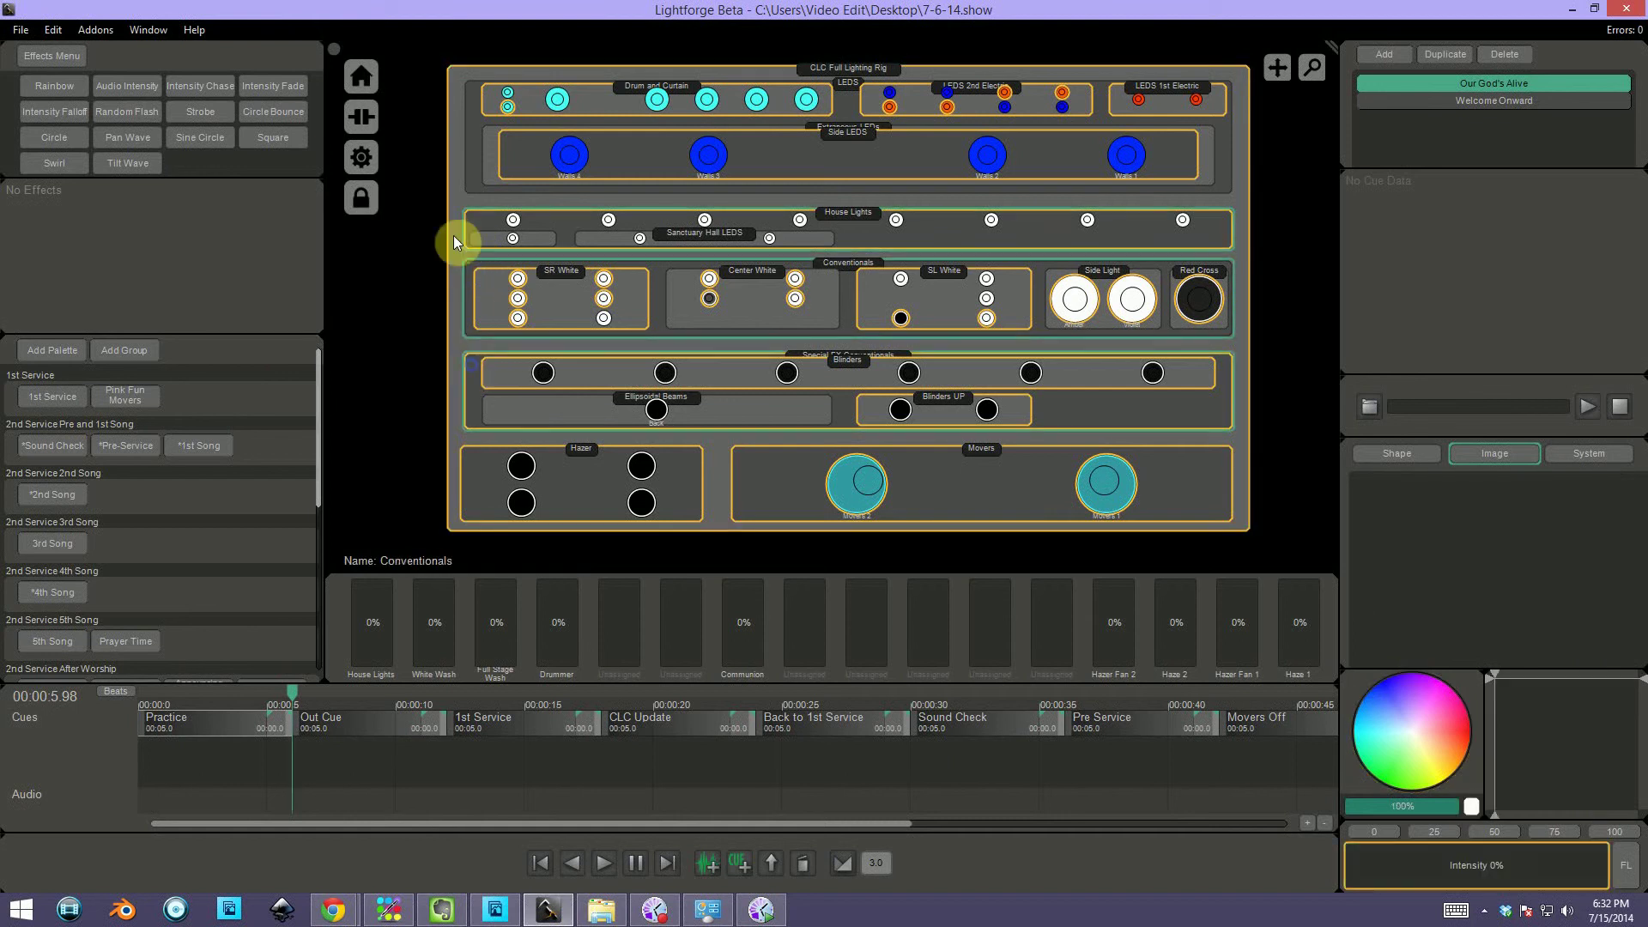
{"action": "left_click", "coordinate": [478, 157]}
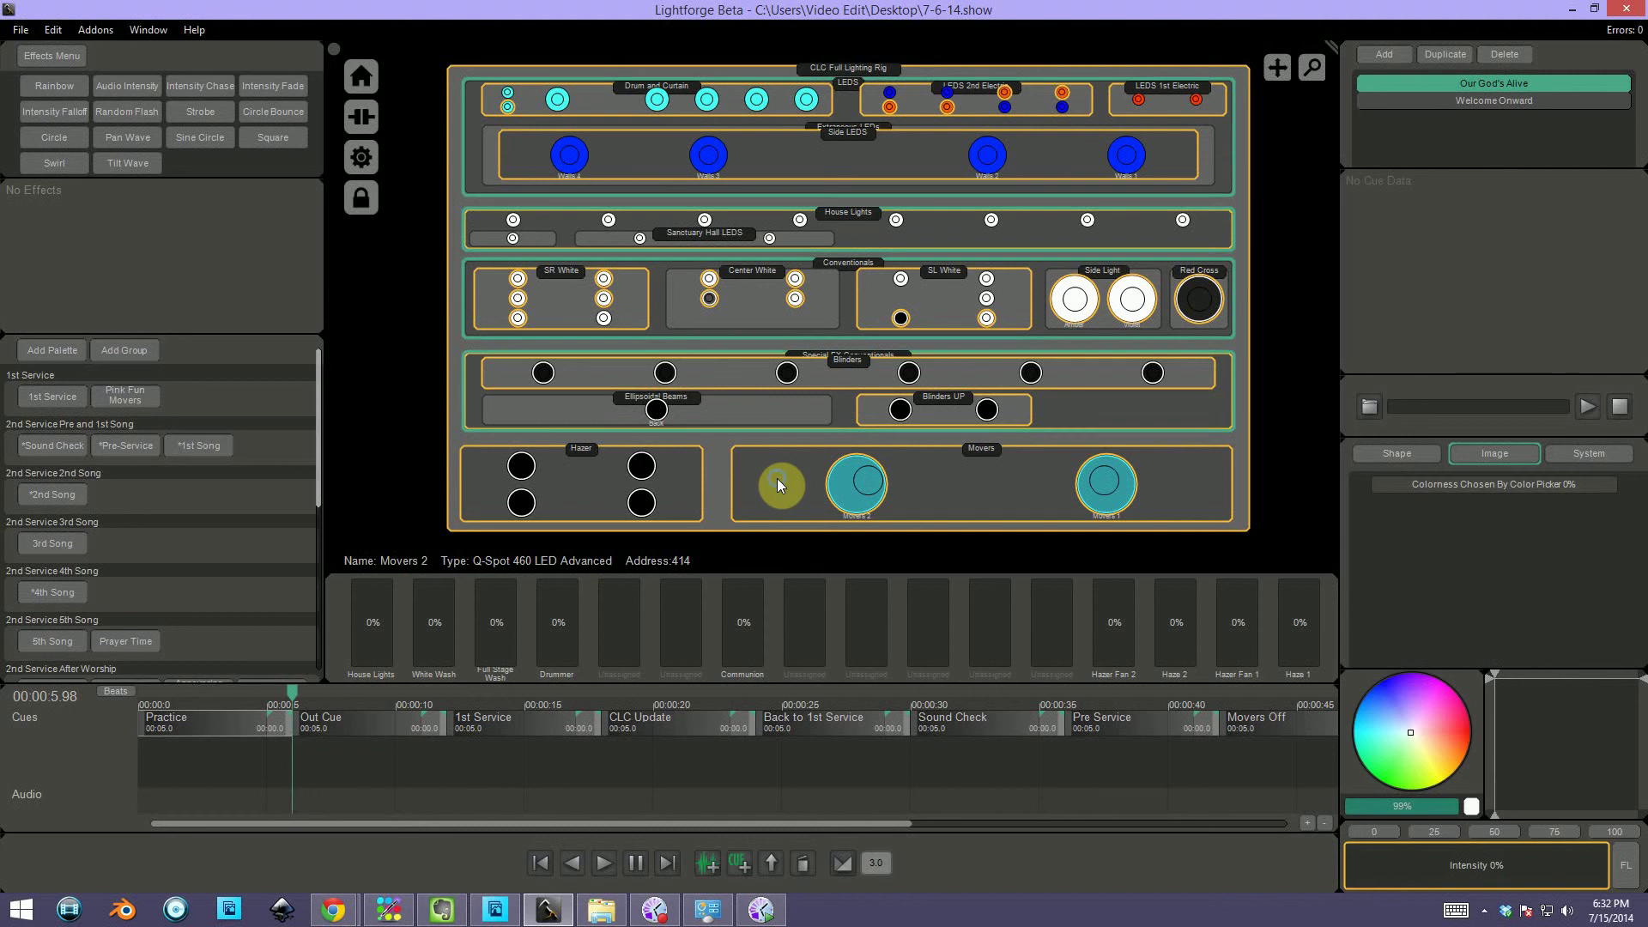
{"action": "left_click", "coordinate": [768, 485]}
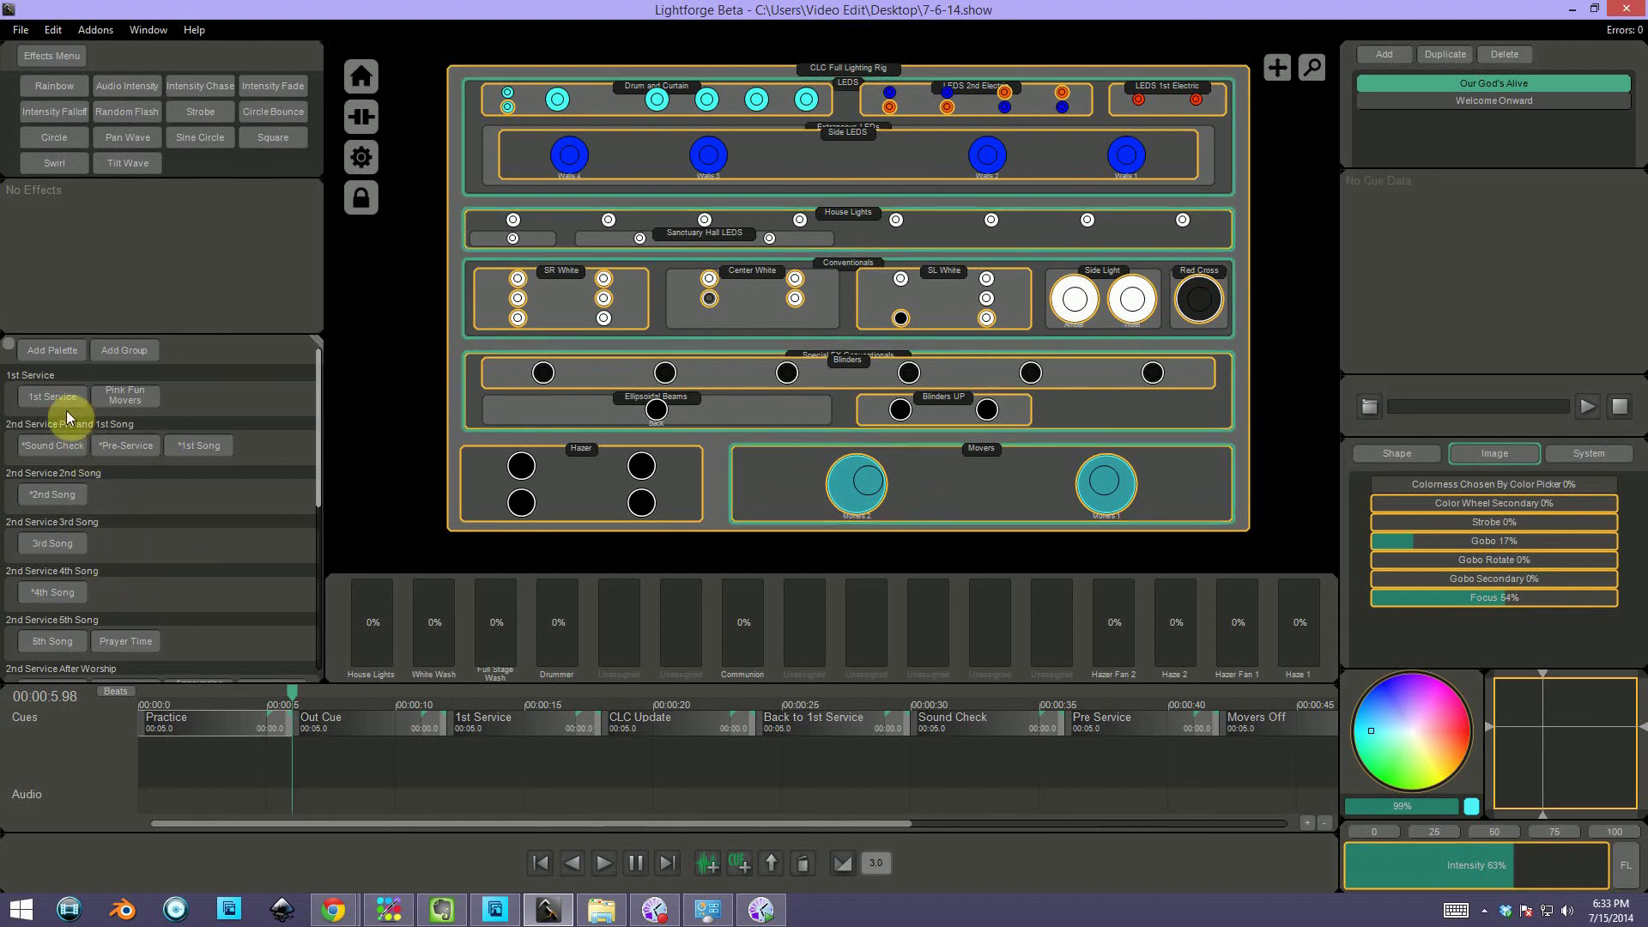
{"action": "left_click", "coordinate": [52, 451]}
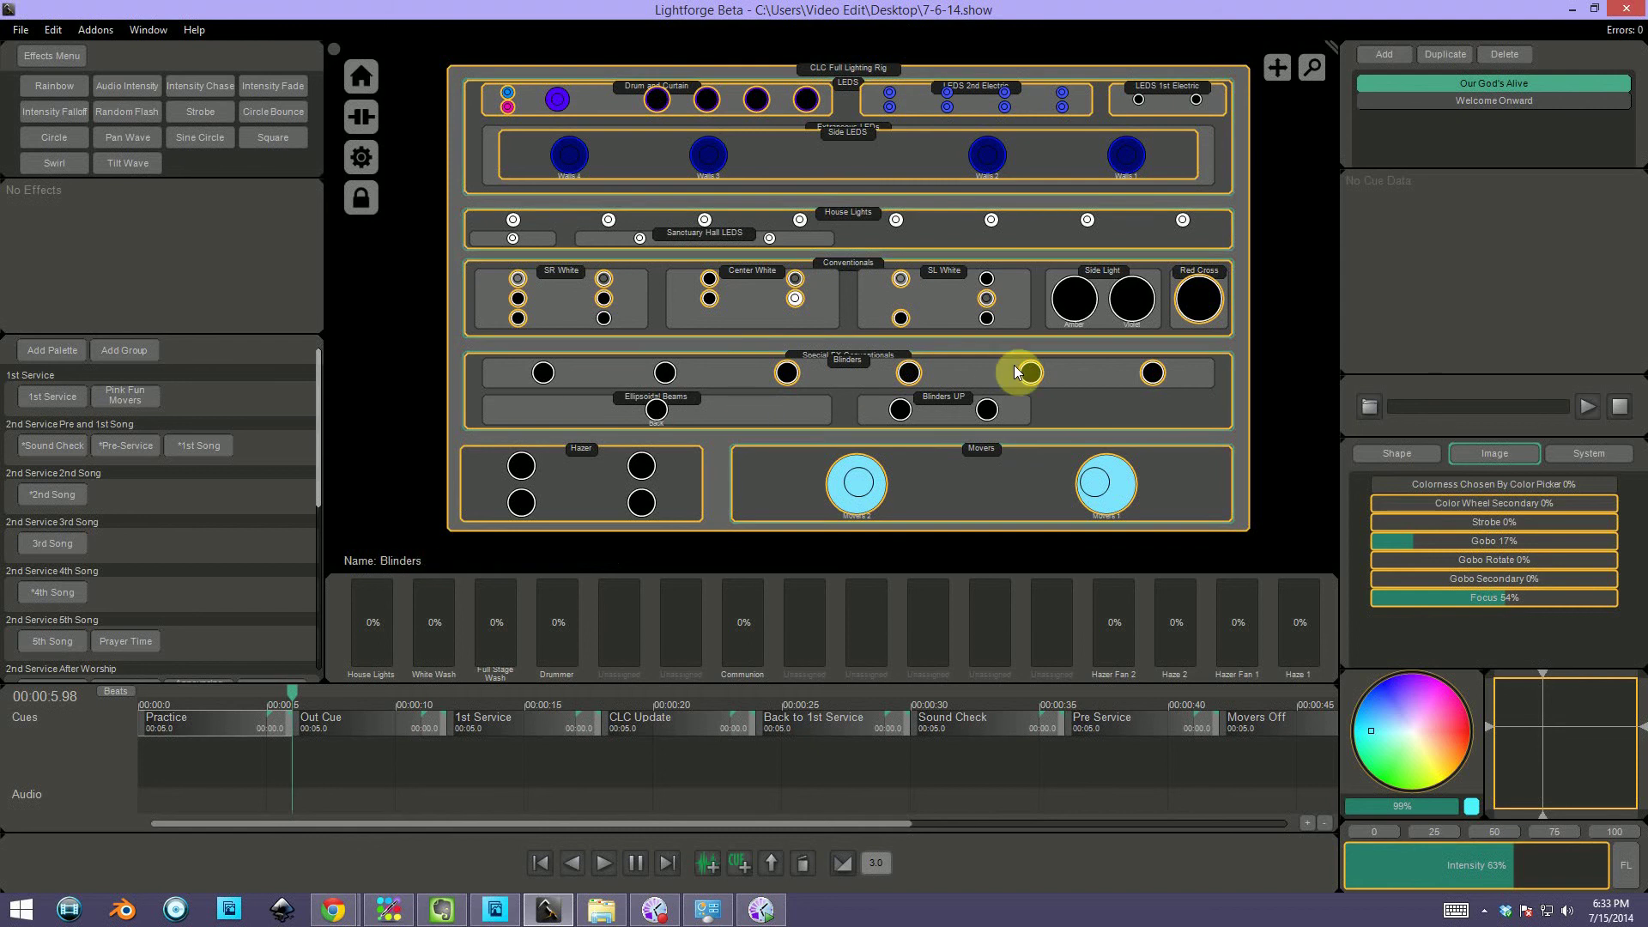
Step: Apply the *Pre-Service and *1st Song palettes to the full lighting rig and check the House Lights' intensity
{"action": "left_click", "coordinate": [664, 100]}
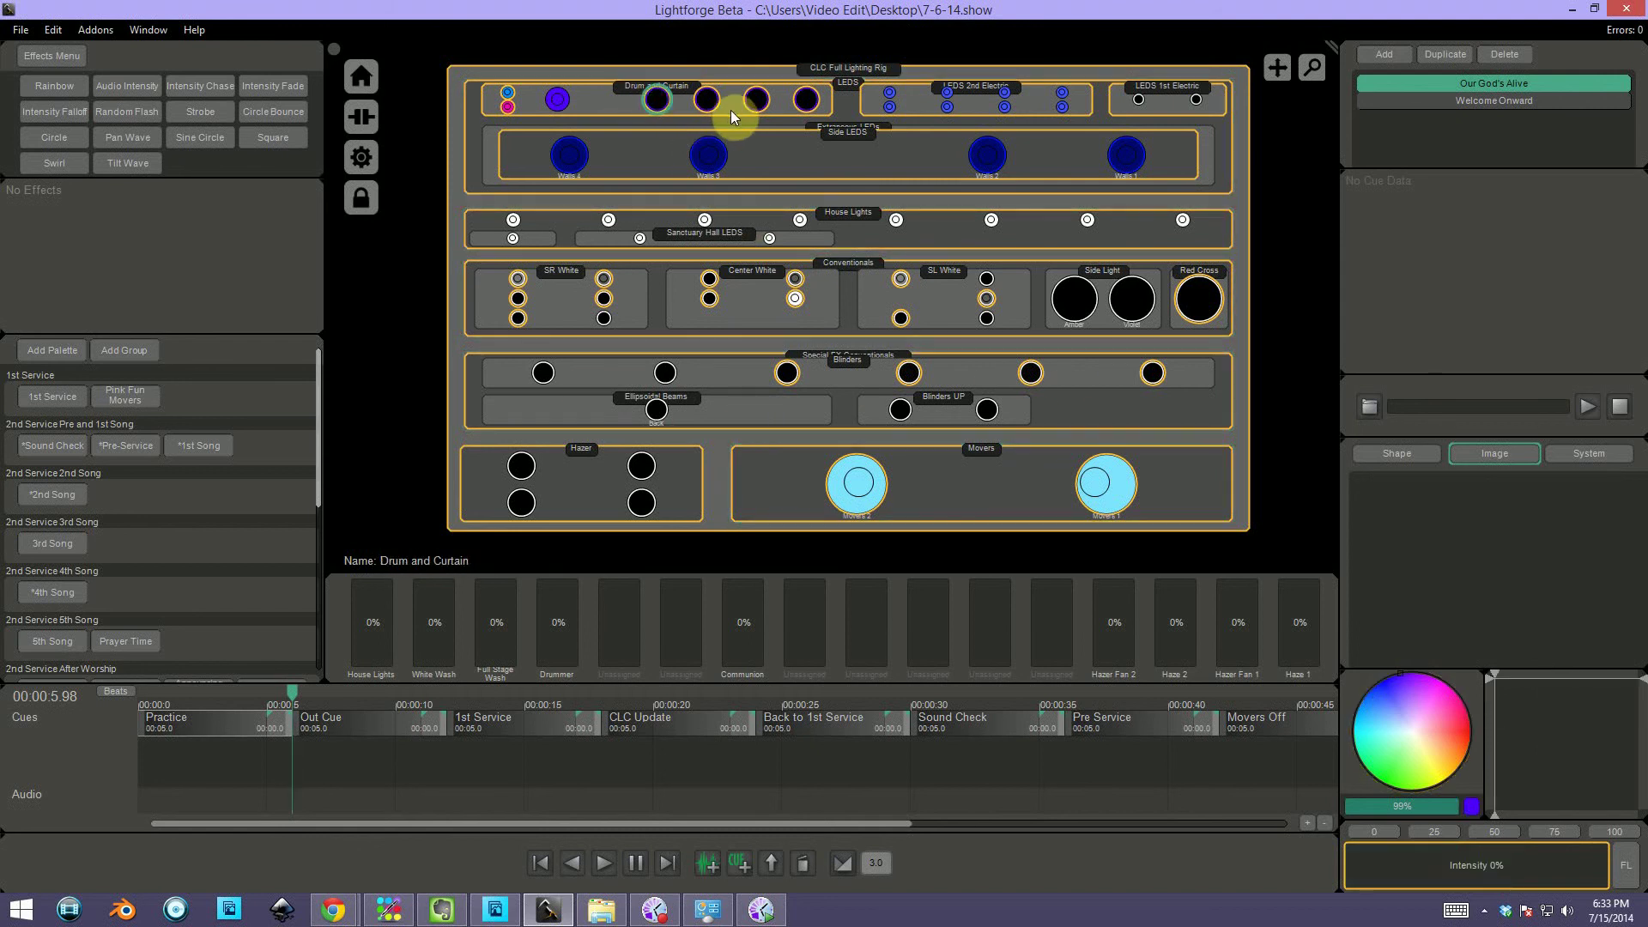
{"action": "left_click", "coordinate": [453, 199]}
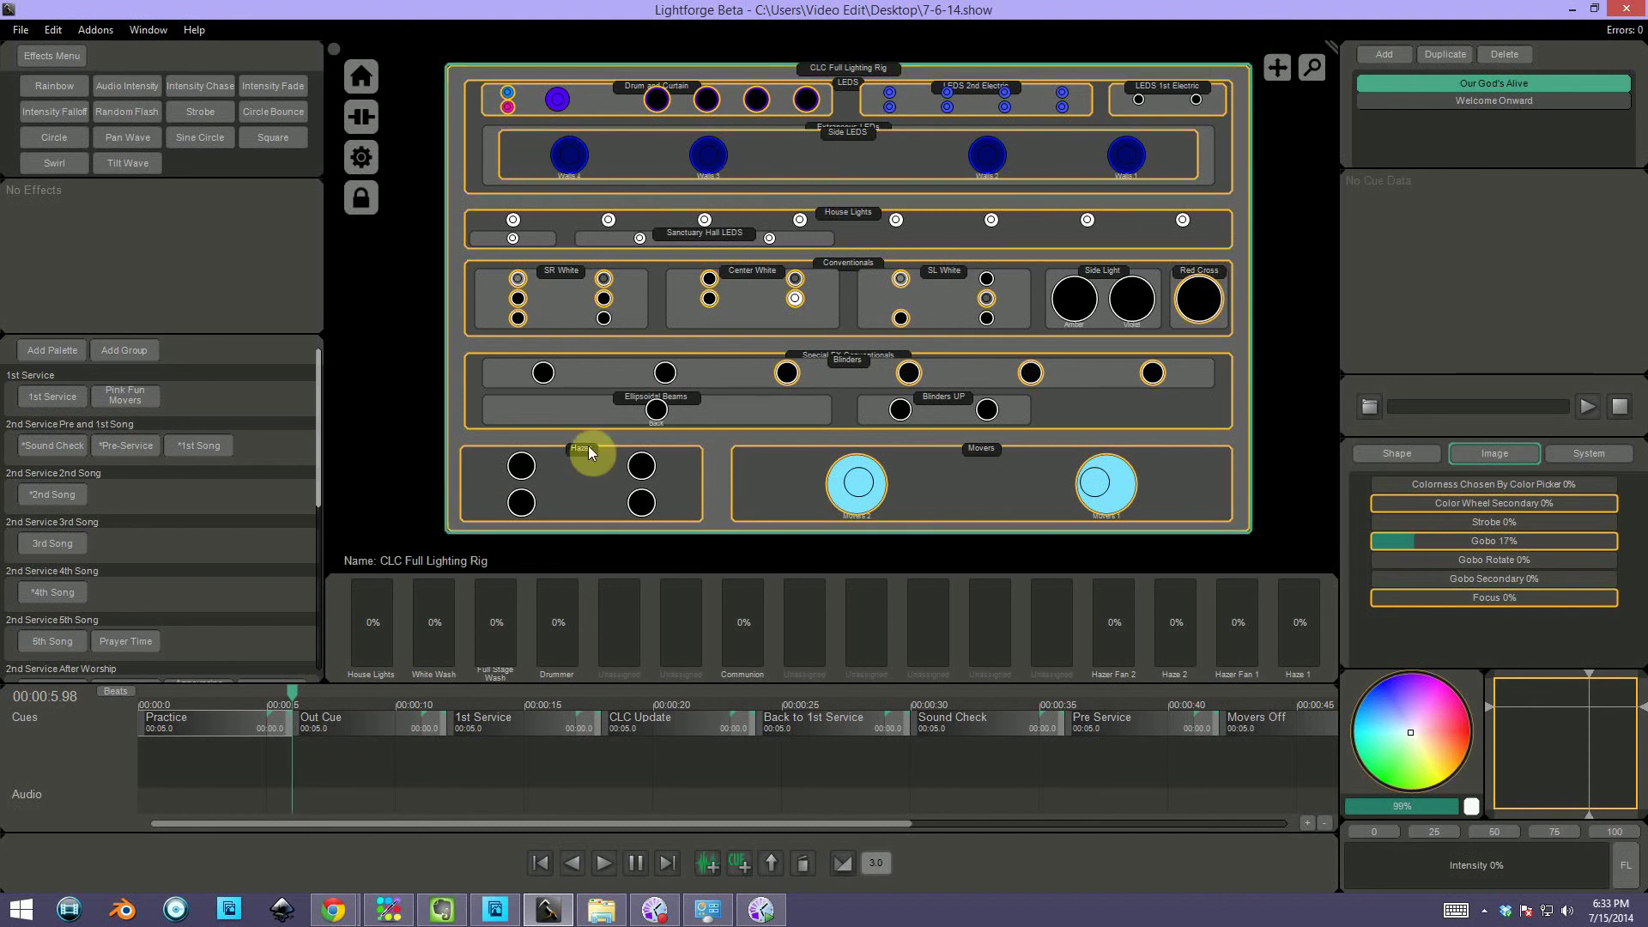
{"action": "left_click", "coordinate": [126, 451]}
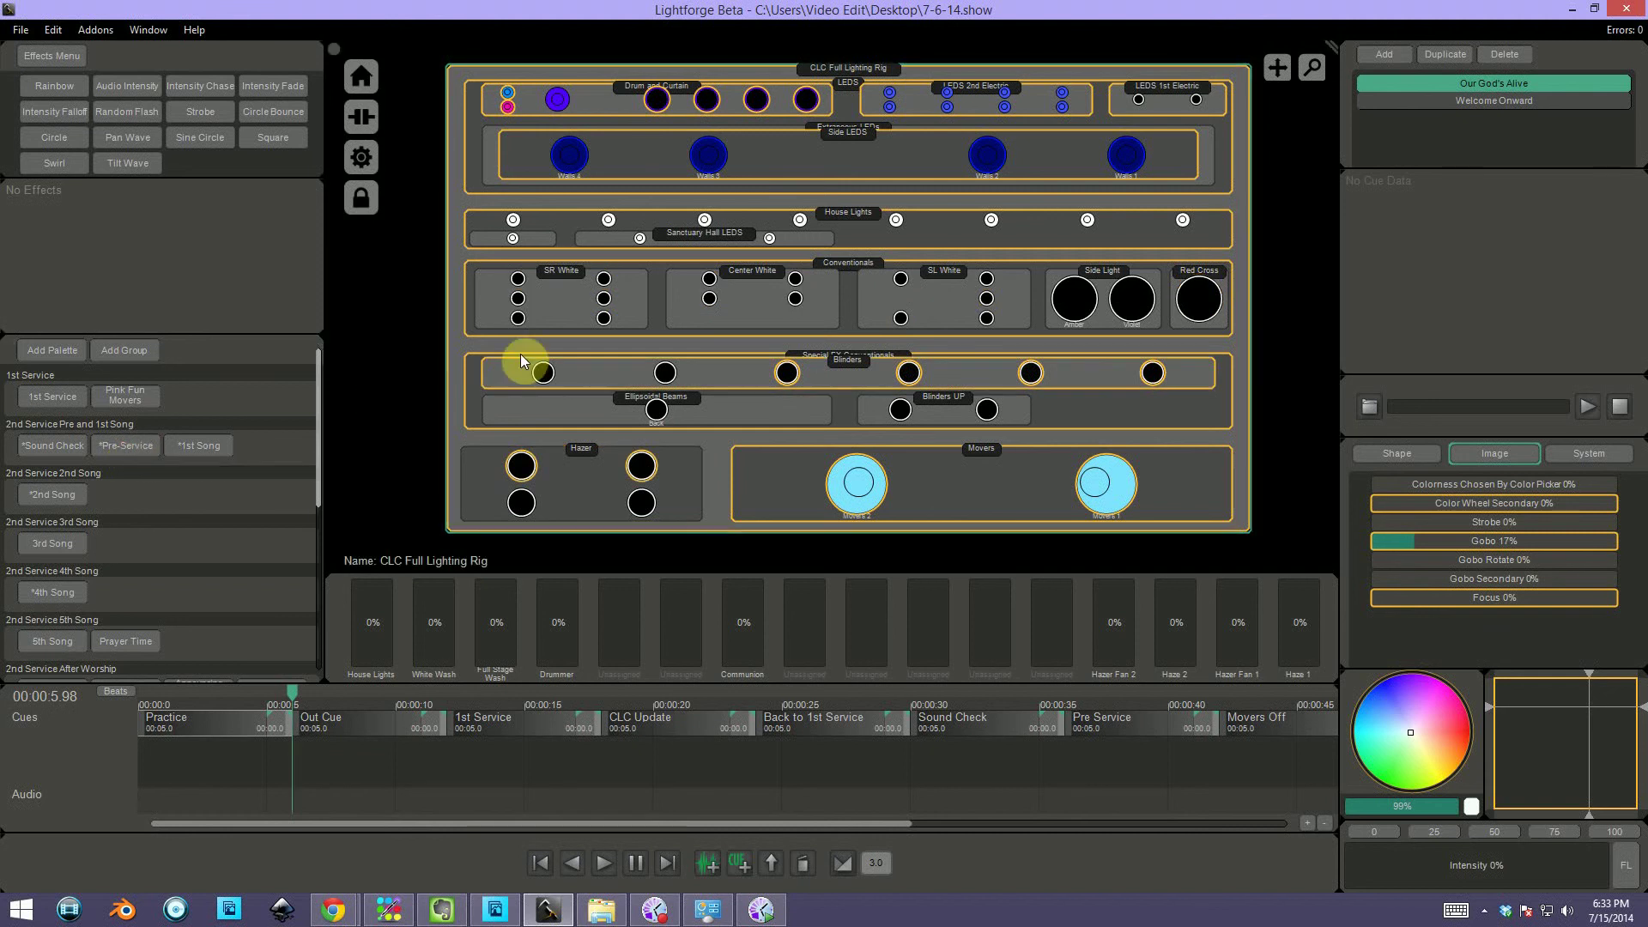
{"action": "left_click", "coordinate": [196, 447]}
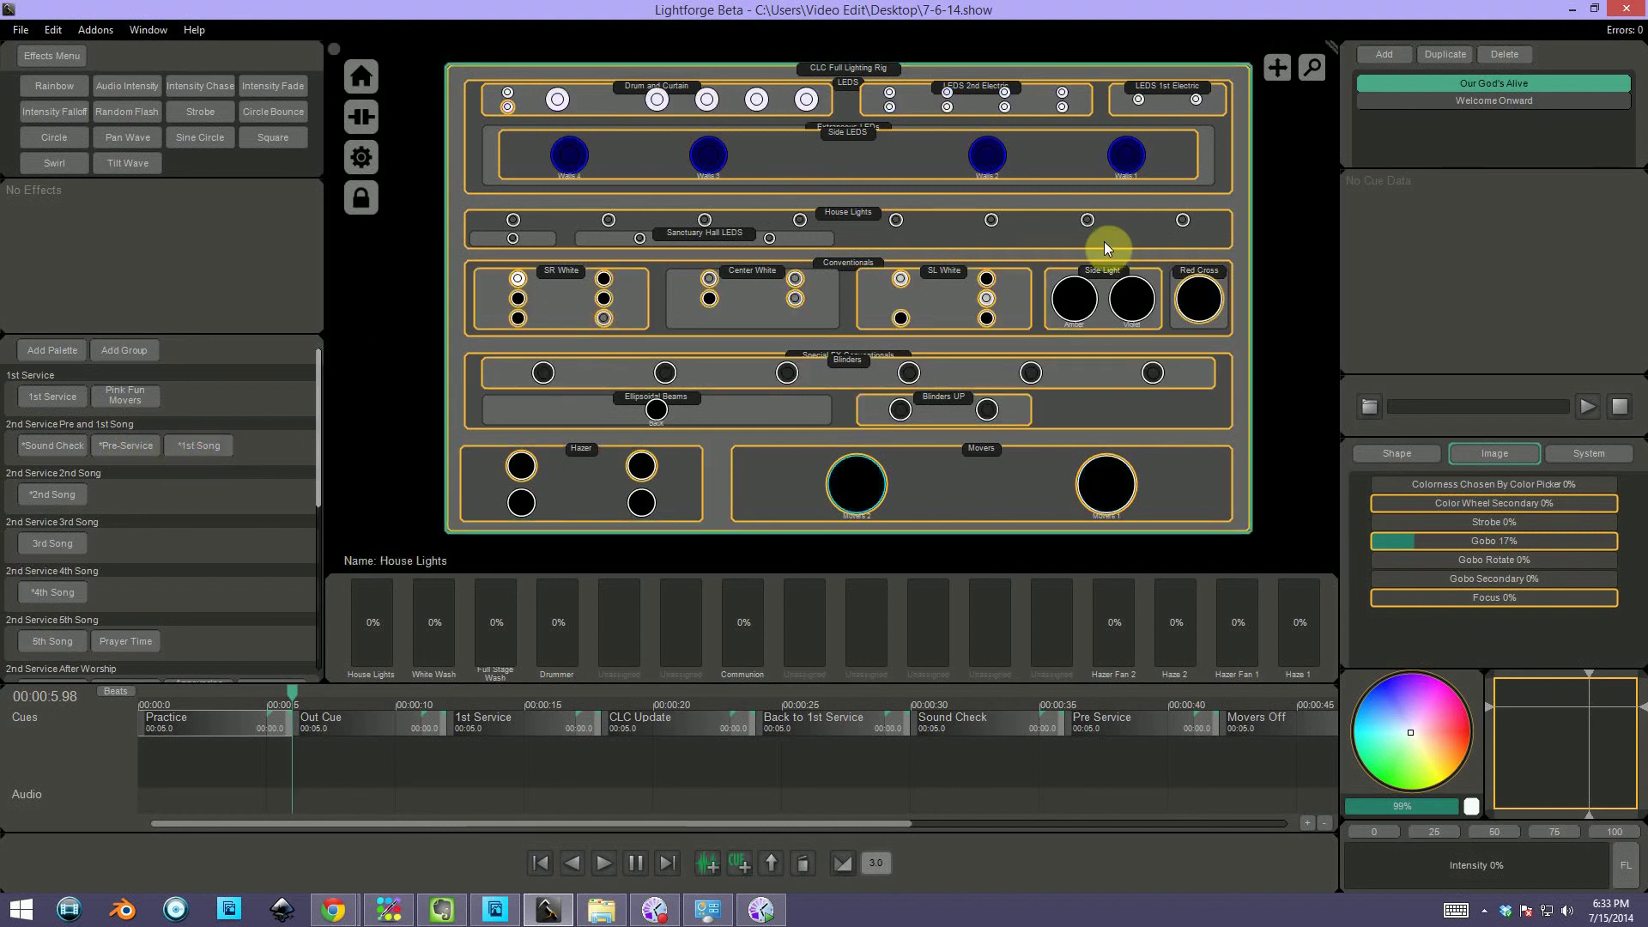
{"action": "left_click", "coordinate": [850, 230]}
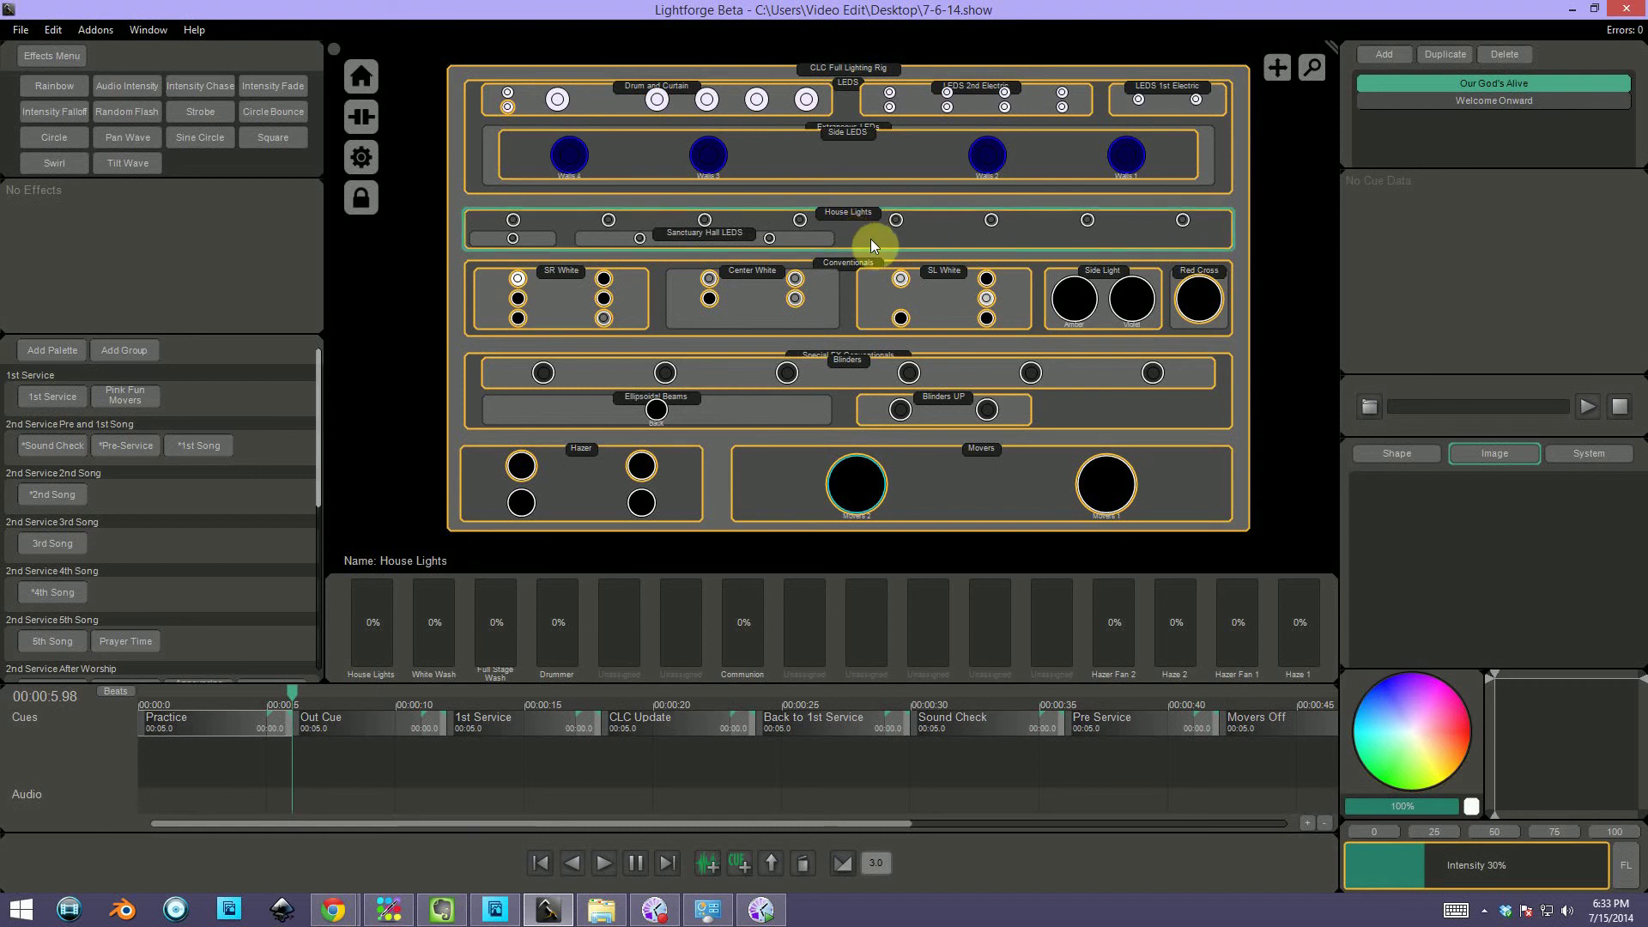
{"action": "left_click", "coordinate": [893, 222]}
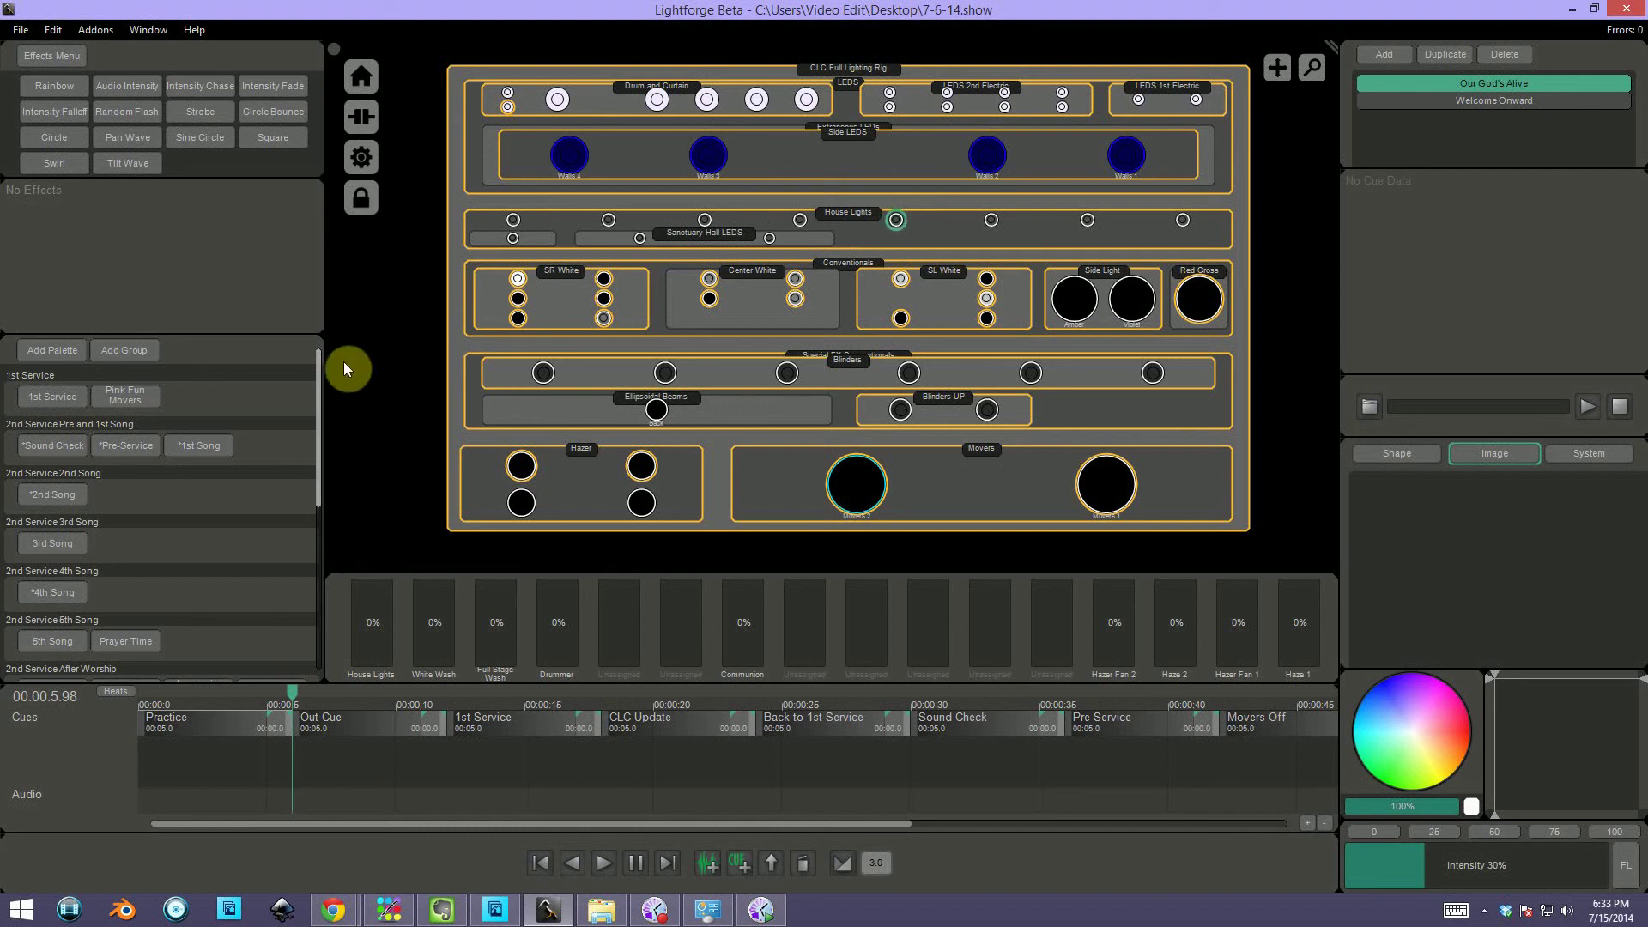
Step: Select the full lighting rig and recall further 2nd Service song palettes, including 3rd Song
{"action": "scroll", "coordinate": [203, 463], "scroll_direction": "down", "scroll_amount": 1}
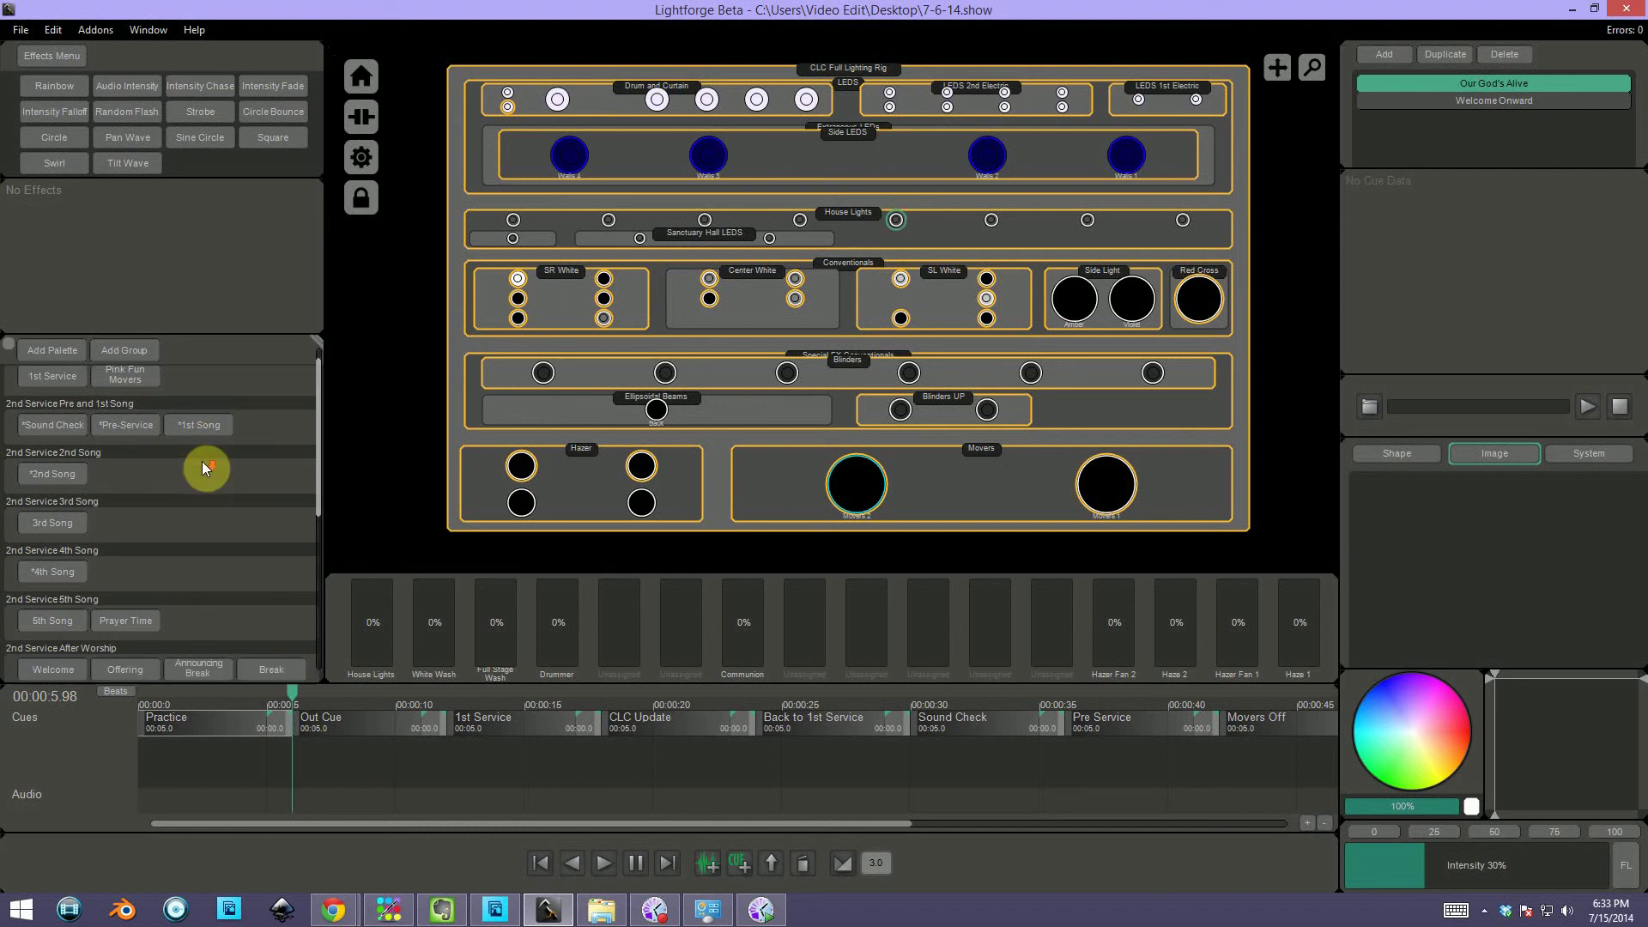
{"action": "left_click", "coordinate": [453, 295]}
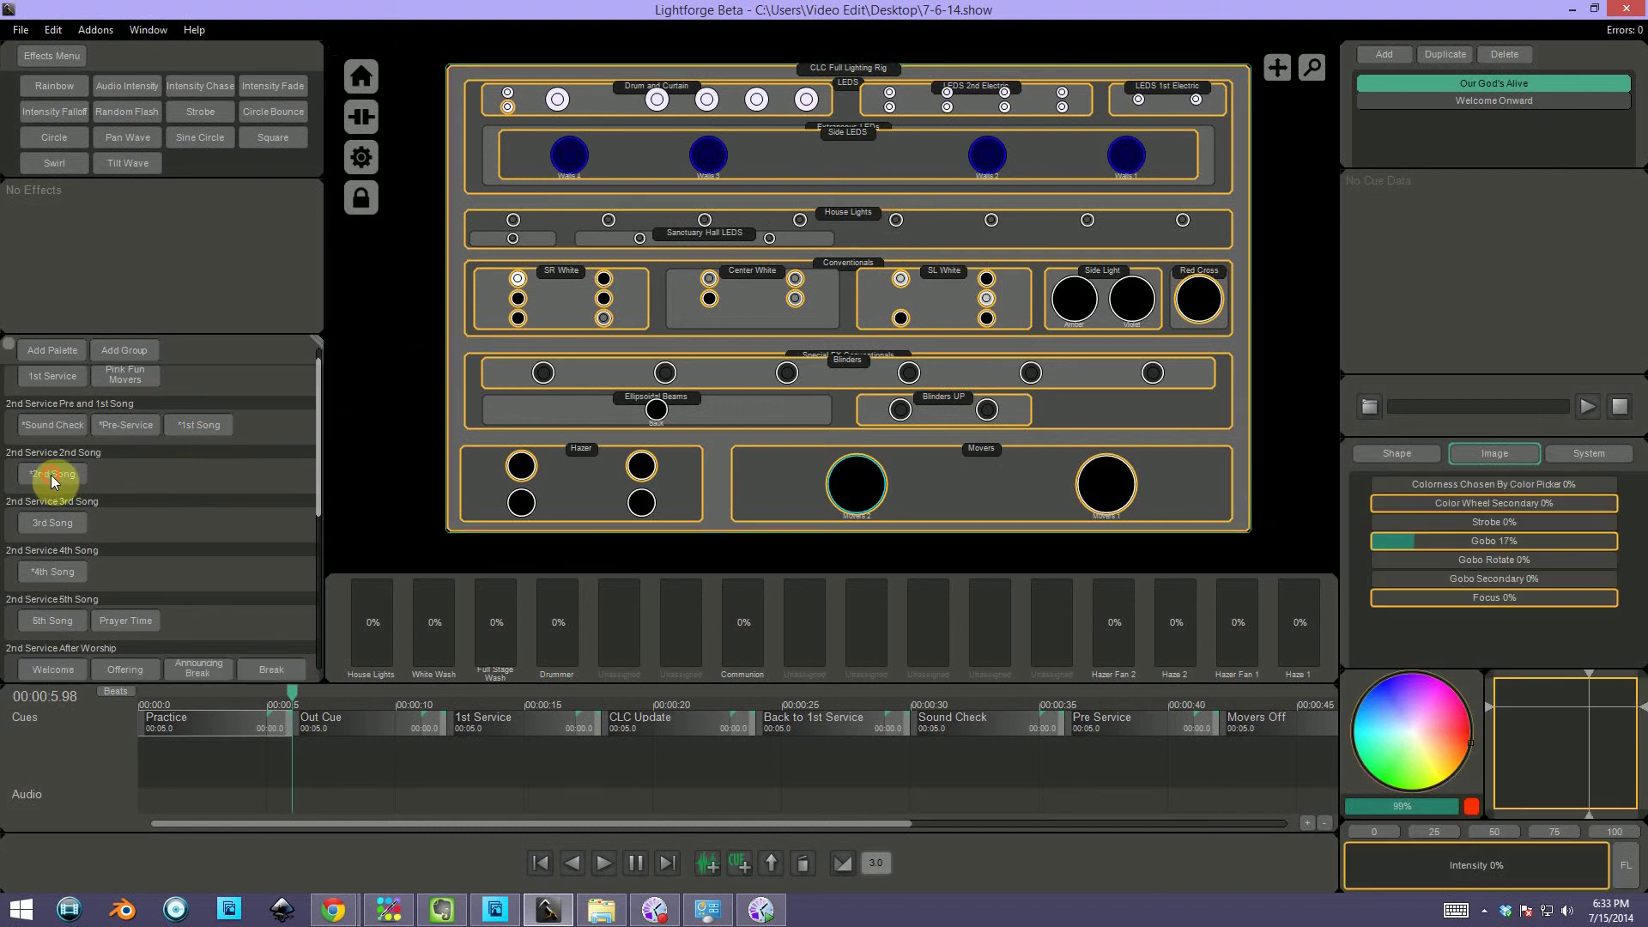
{"action": "left_click", "coordinate": [36, 523]}
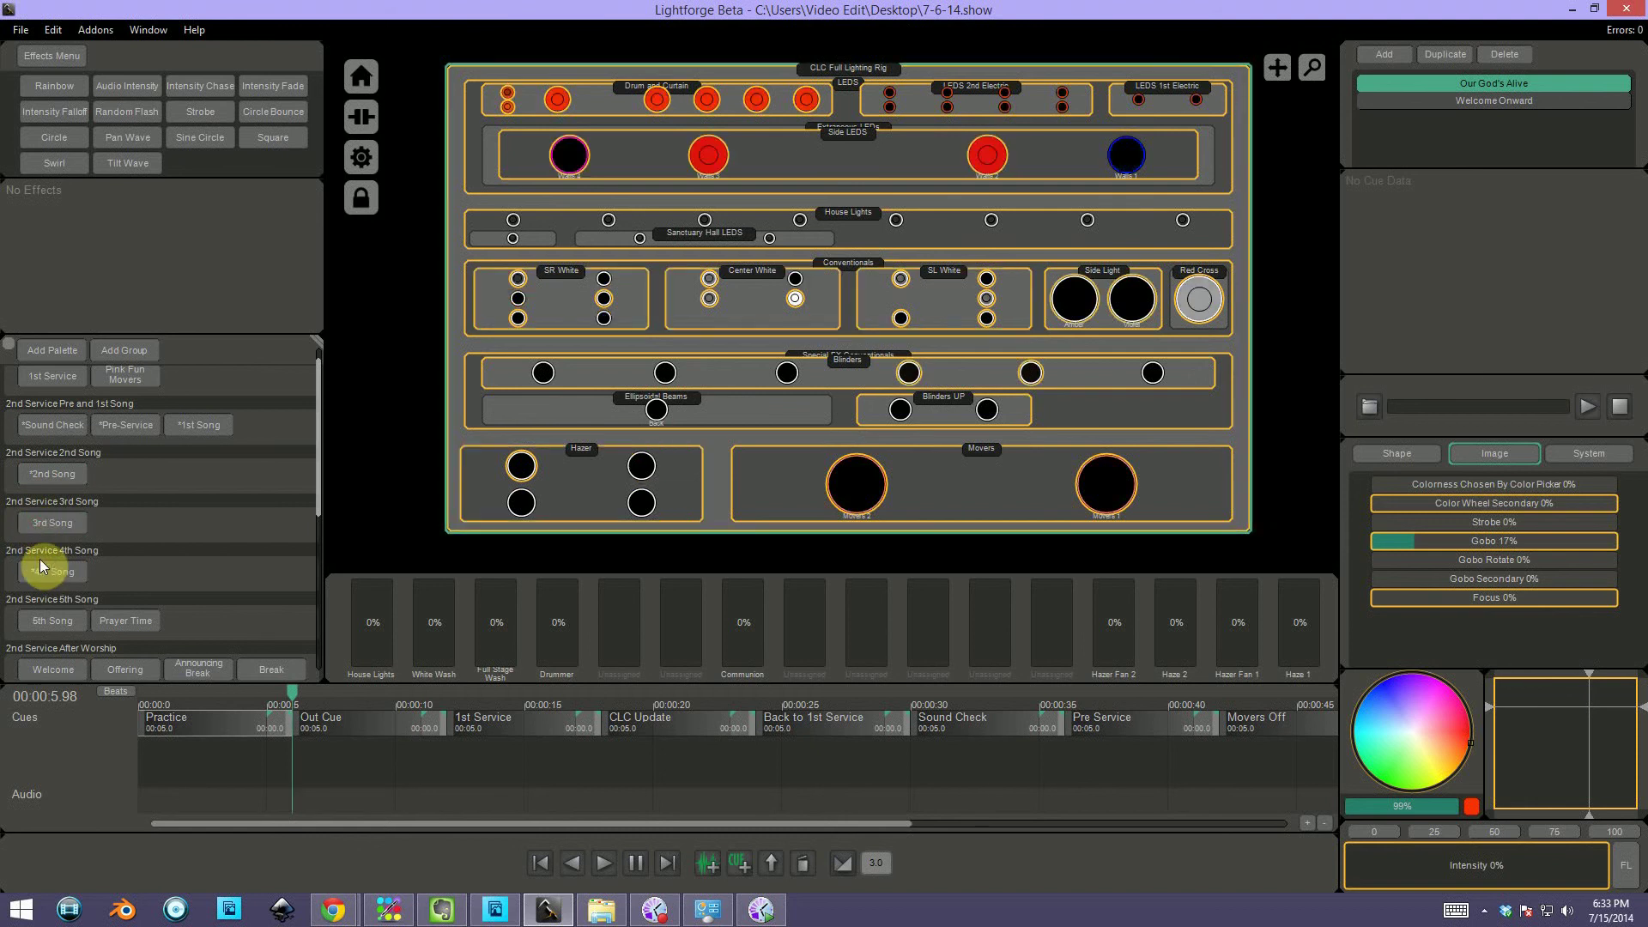
{"action": "left_click", "coordinate": [613, 300]}
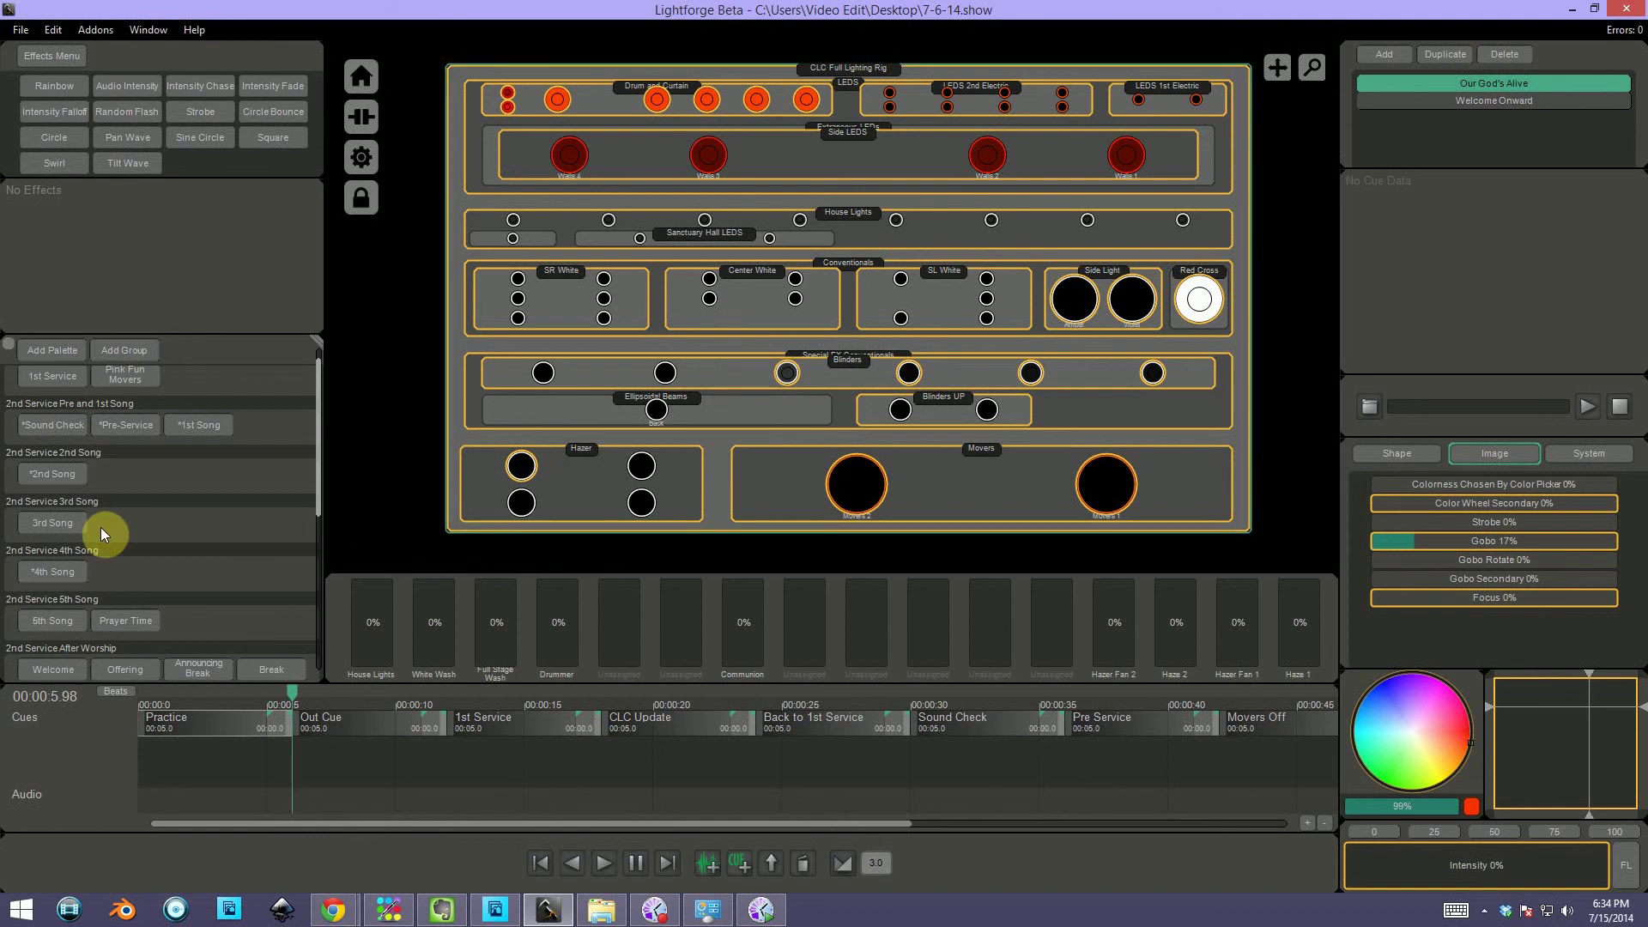
Step: Recall the 2nd Service After Worship palettes one after another on the full rig, from Welcome through Post Service
{"action": "scroll", "coordinate": [100, 526], "scroll_direction": "down", "scroll_amount": 3}
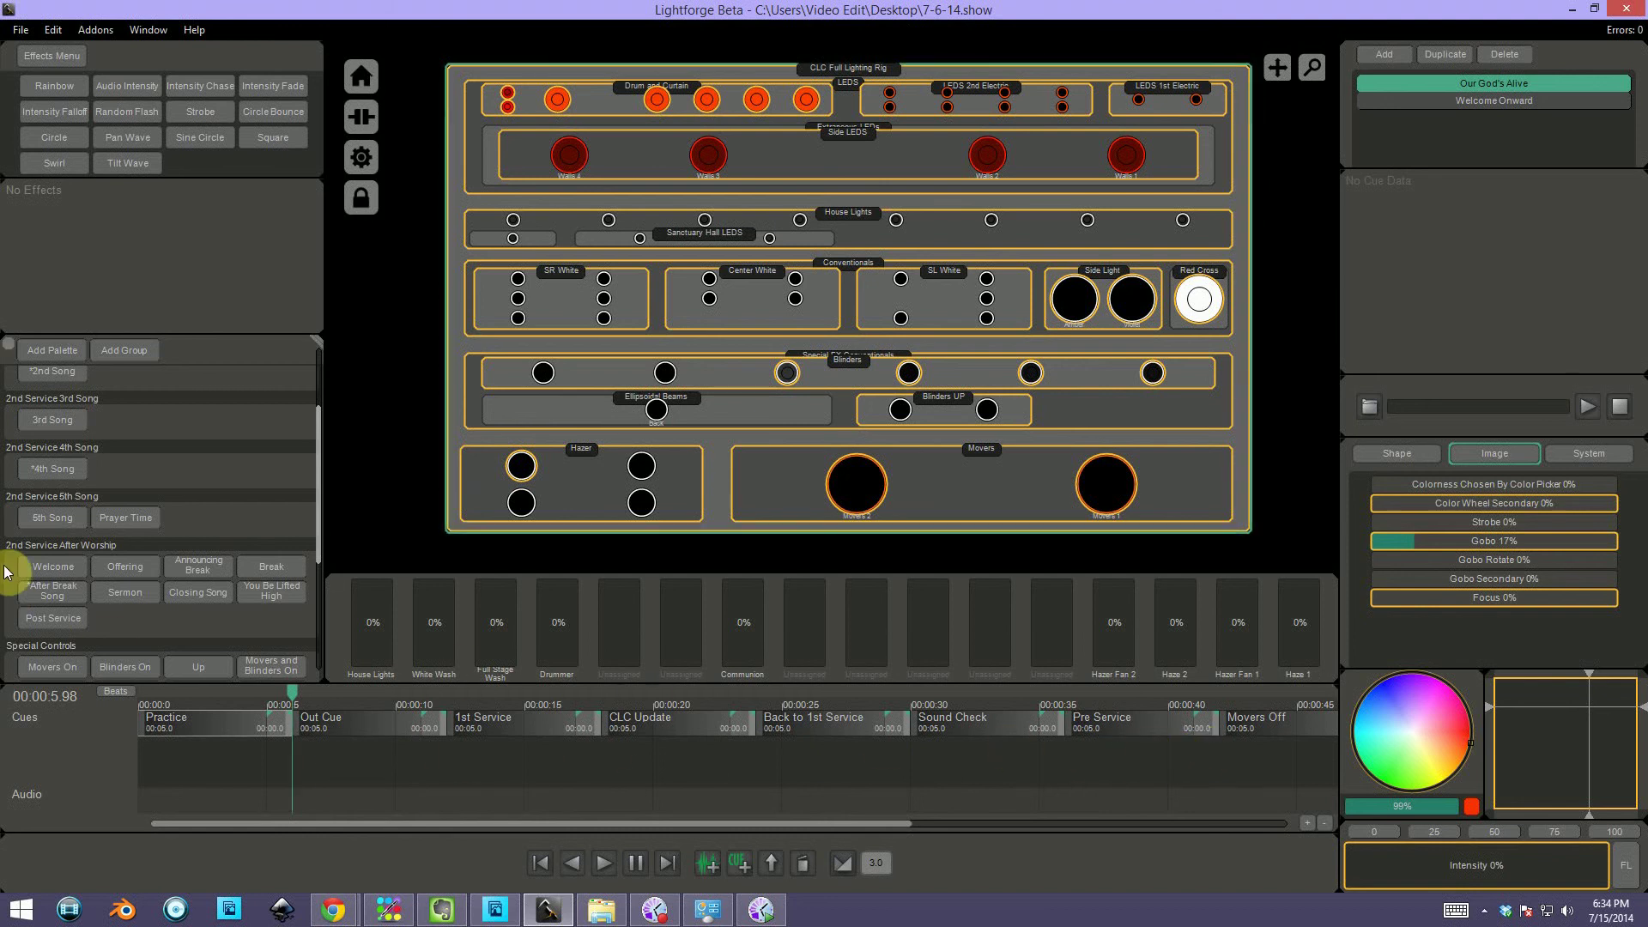
{"action": "left_click", "coordinate": [47, 562]}
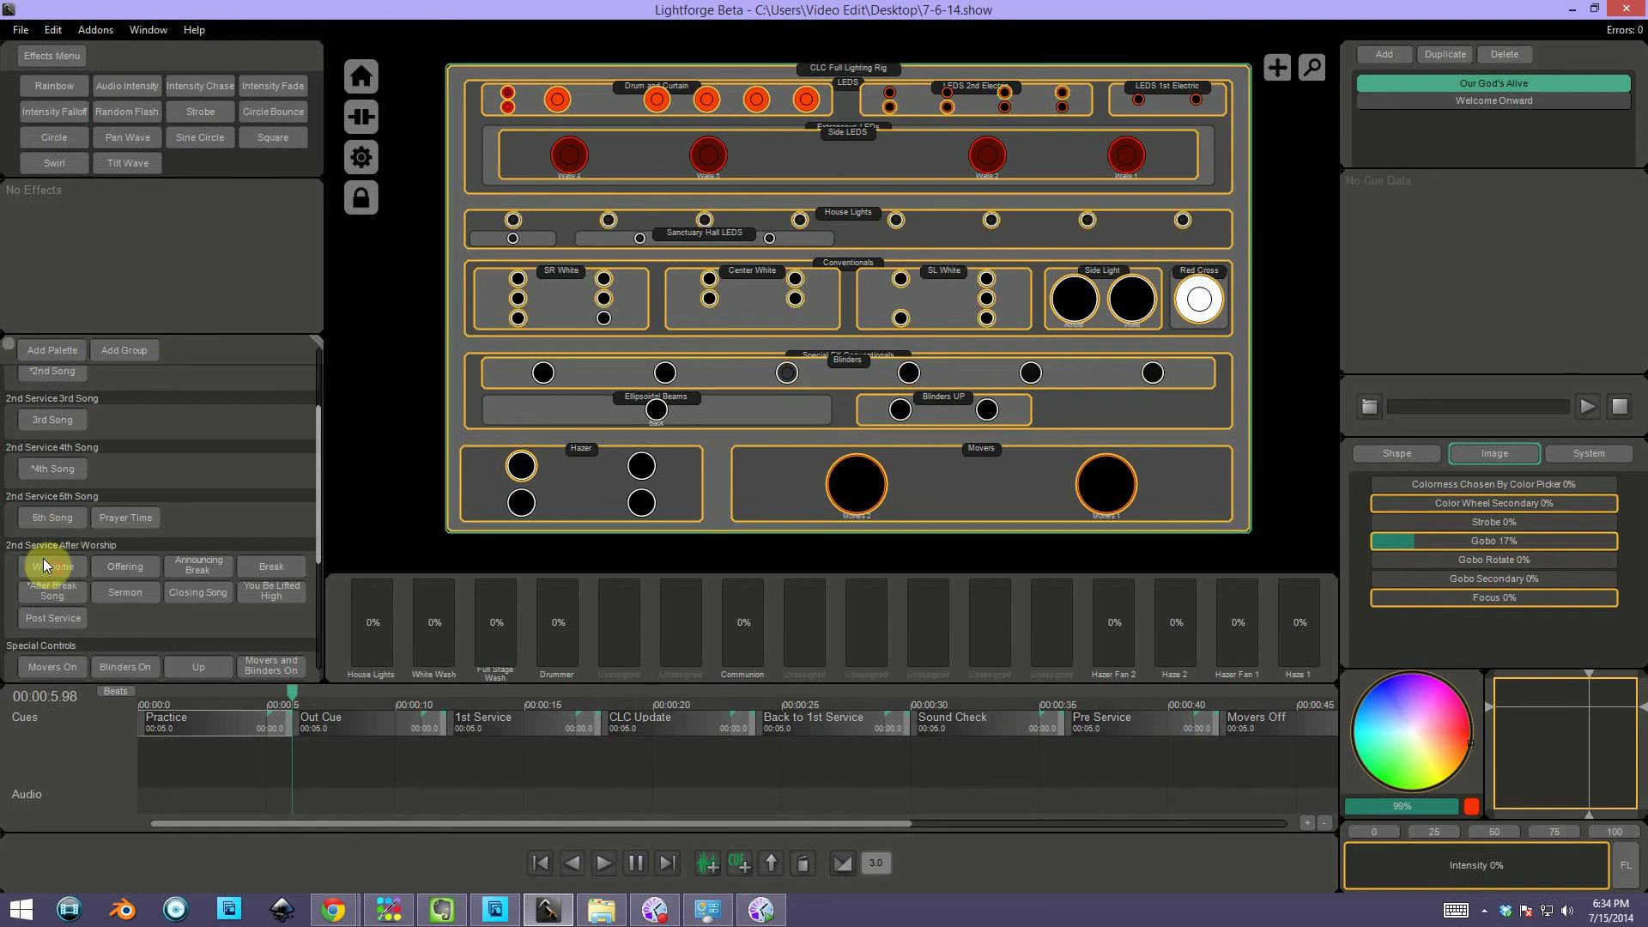
{"action": "left_click", "coordinate": [146, 563]}
{"action": "left_click", "coordinate": [271, 566]}
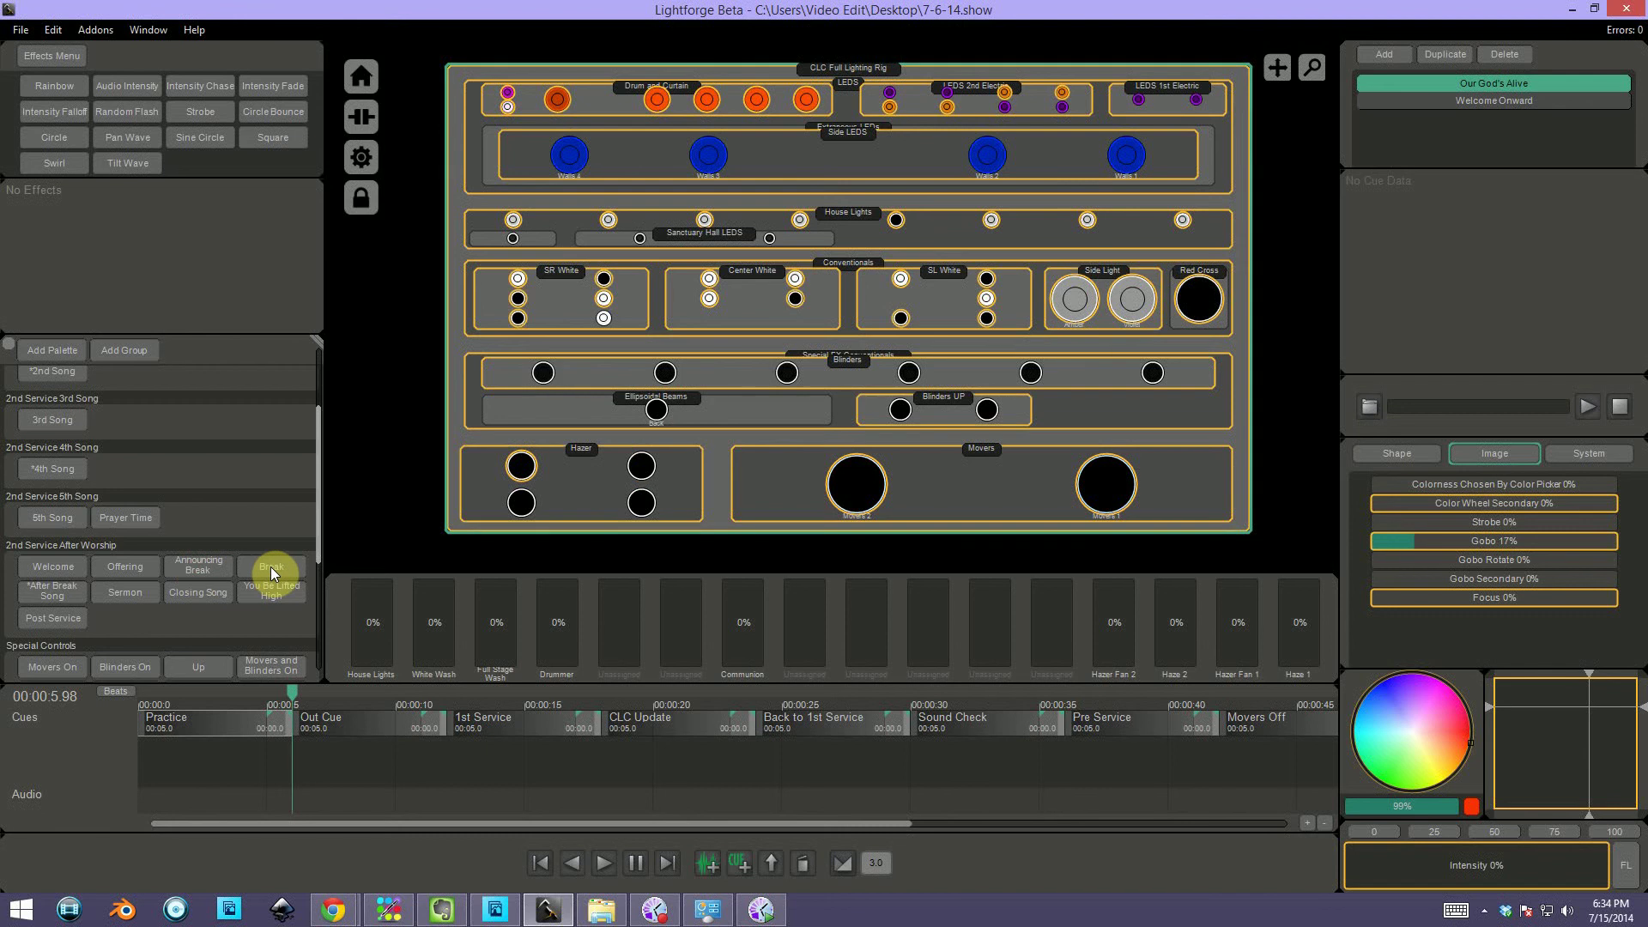
{"action": "left_click", "coordinate": [219, 587]}
{"action": "left_click", "coordinate": [49, 598]}
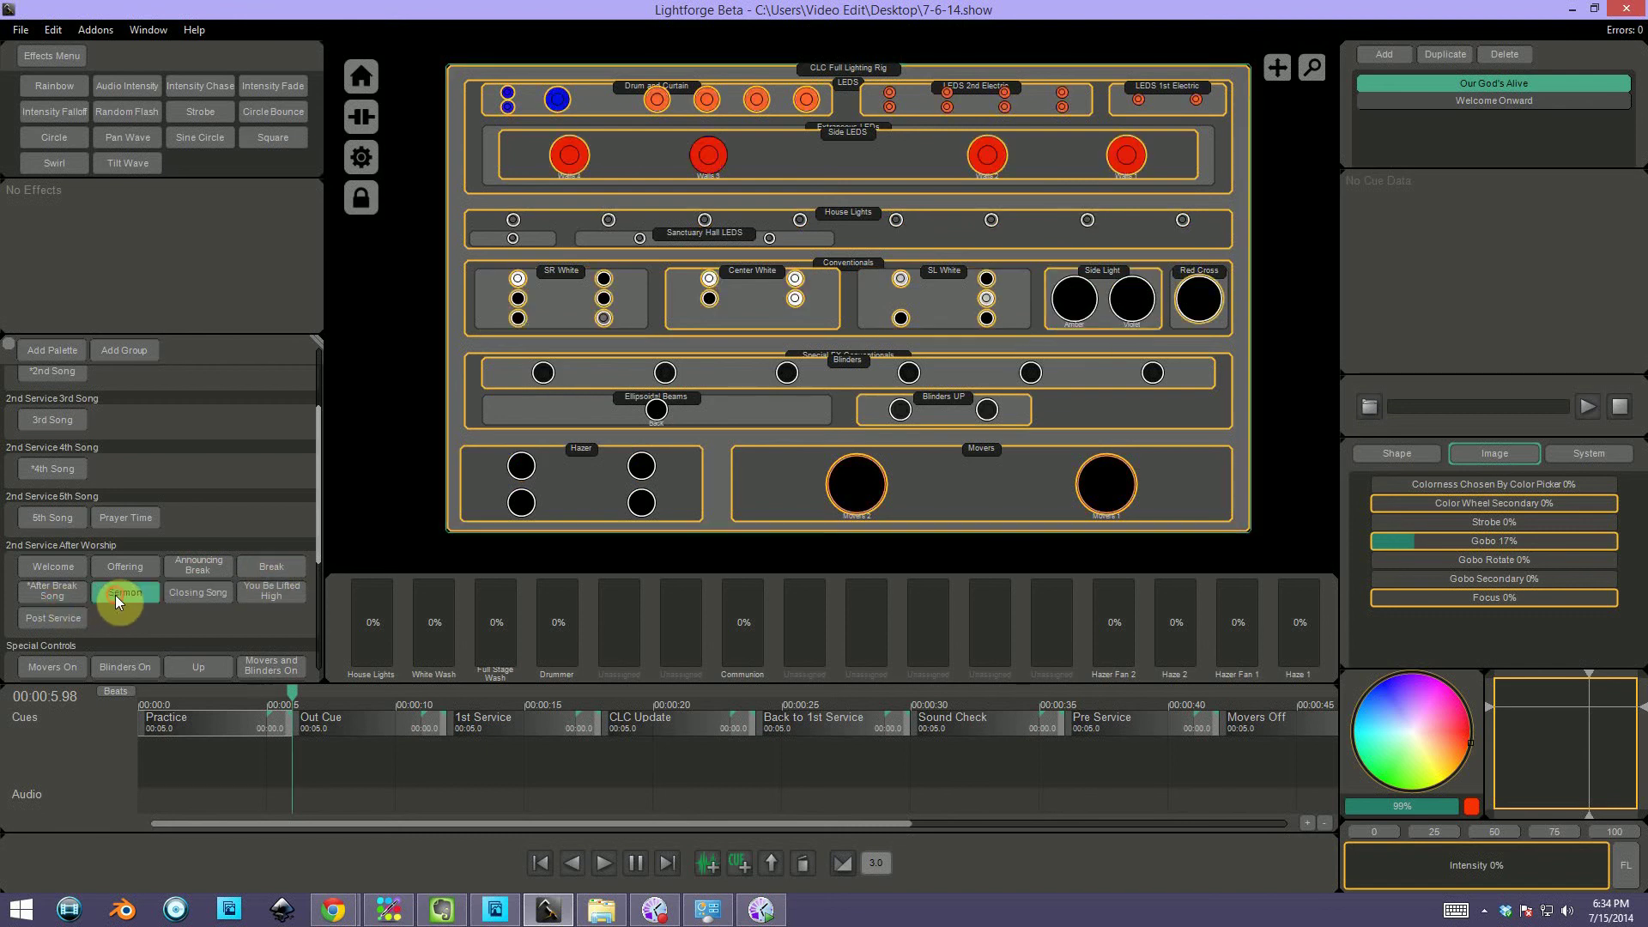
{"action": "left_click", "coordinate": [119, 595]}
{"action": "left_click", "coordinate": [204, 591]}
{"action": "left_click", "coordinate": [270, 586]}
{"action": "left_click", "coordinate": [48, 618]}
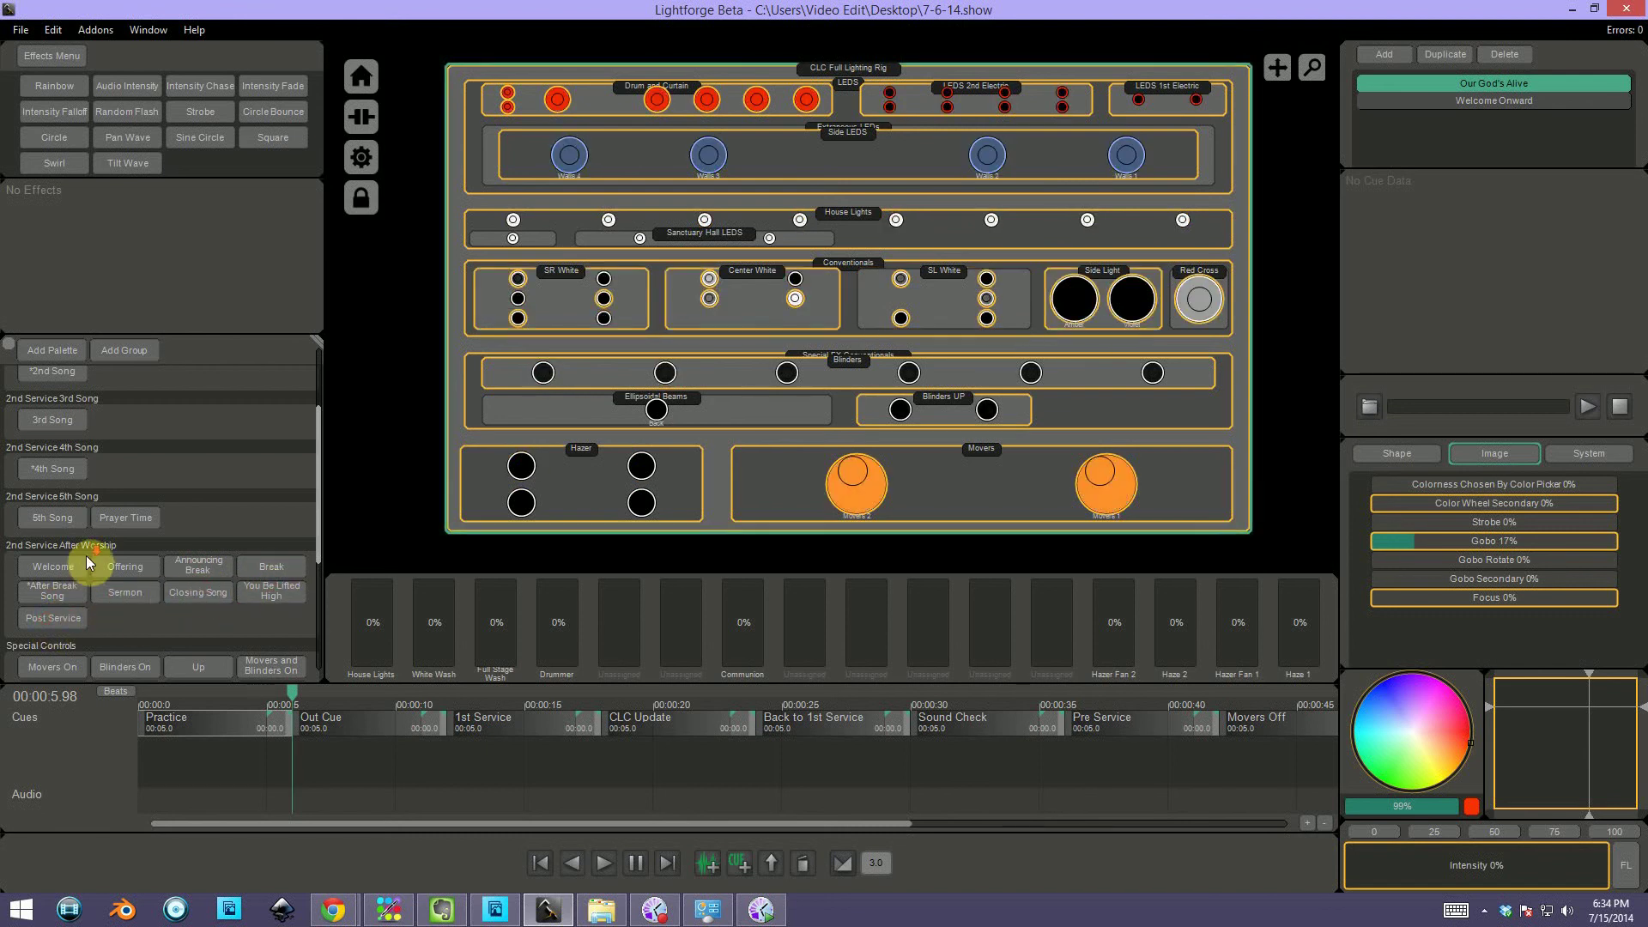
Step: View the editing options of the Movers On palette in Special Controls and close them without choosing any
{"action": "scroll", "coordinate": [86, 554], "scroll_direction": "down", "scroll_amount": 5}
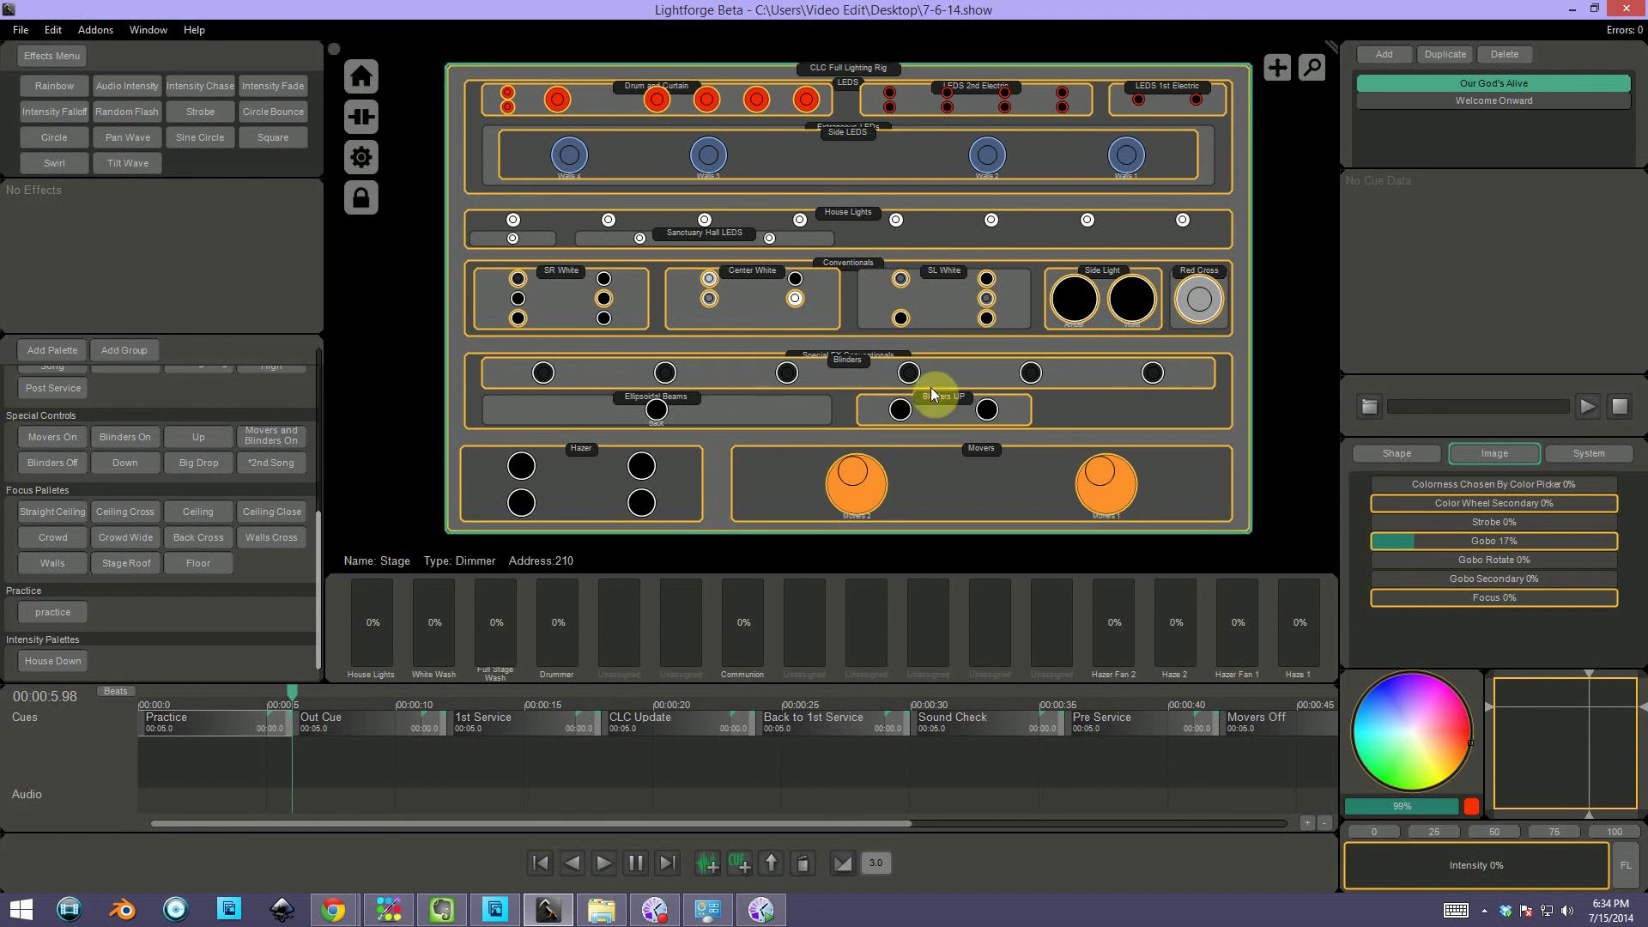
{"action": "left_click", "coordinate": [43, 439]}
{"action": "right_click", "coordinate": [42, 441]}
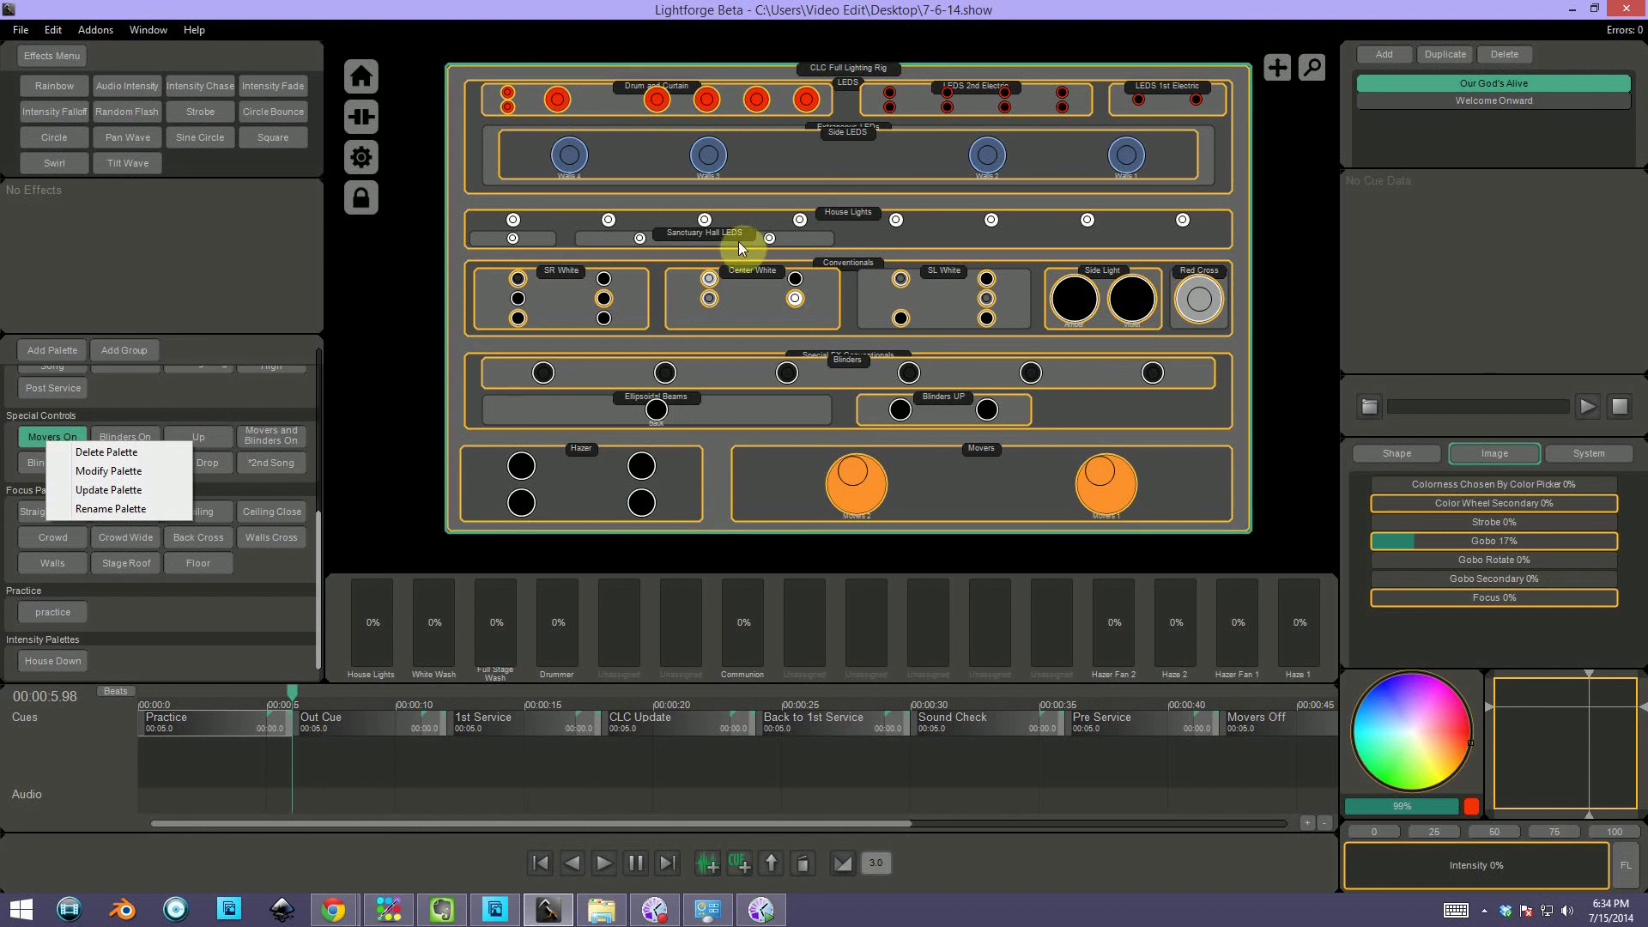
{"action": "left_click", "coordinate": [155, 403]}
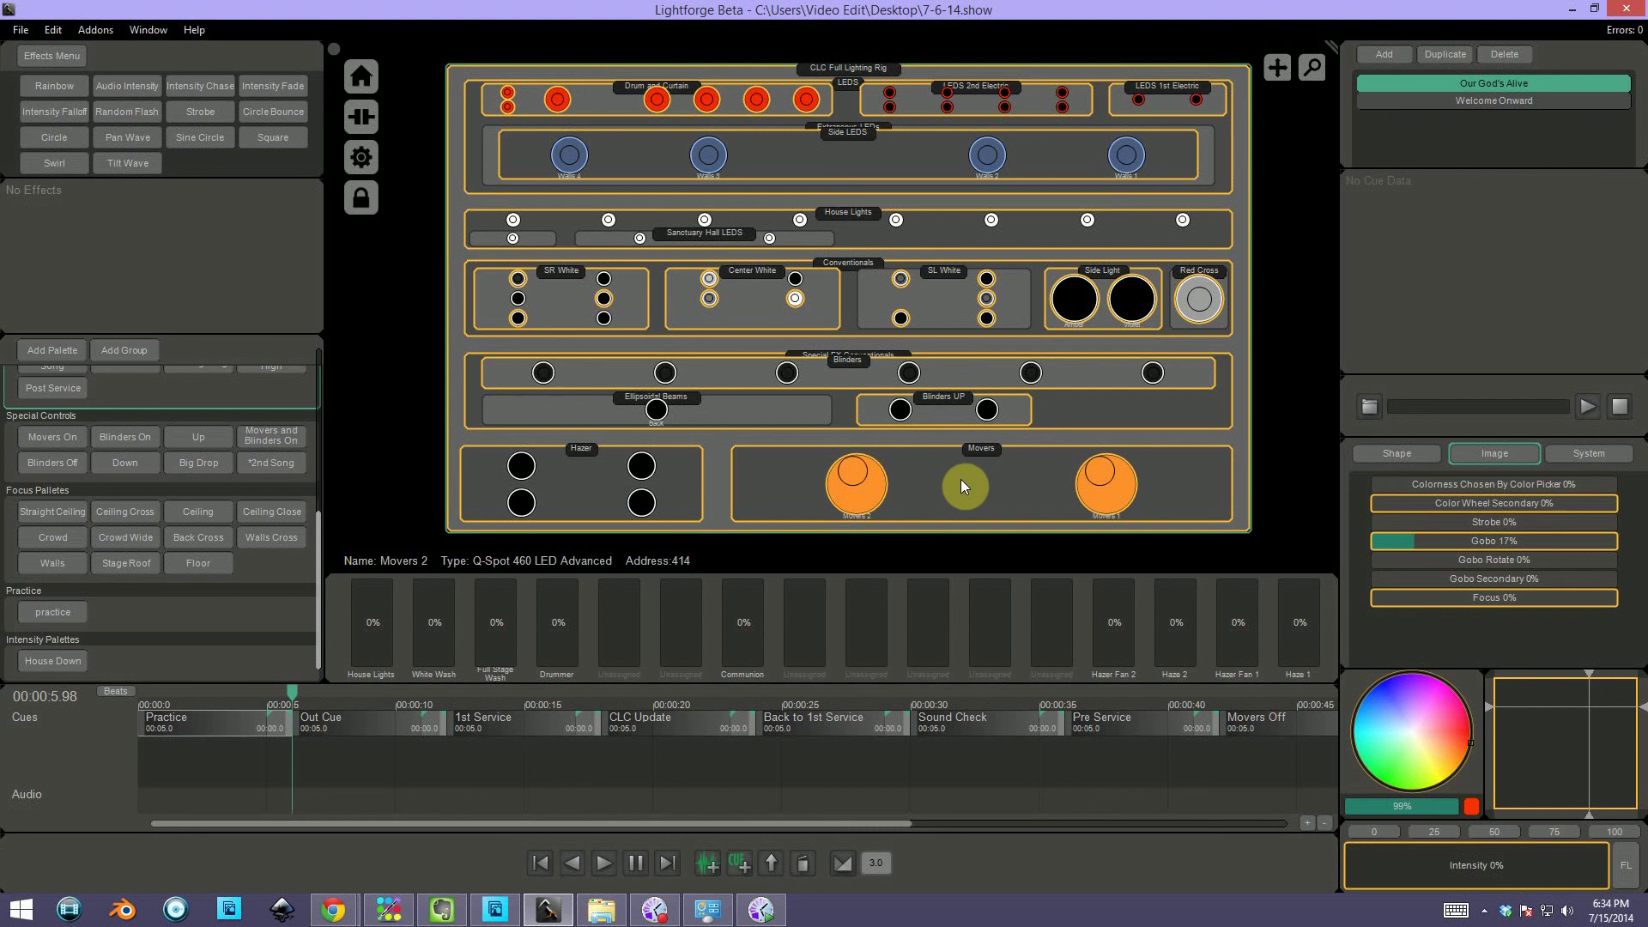
Step: Select the Movers group and recall the Ceiling Cross, Ceiling and Ceiling Close focus palettes on it
{"action": "left_click", "coordinate": [961, 478]}
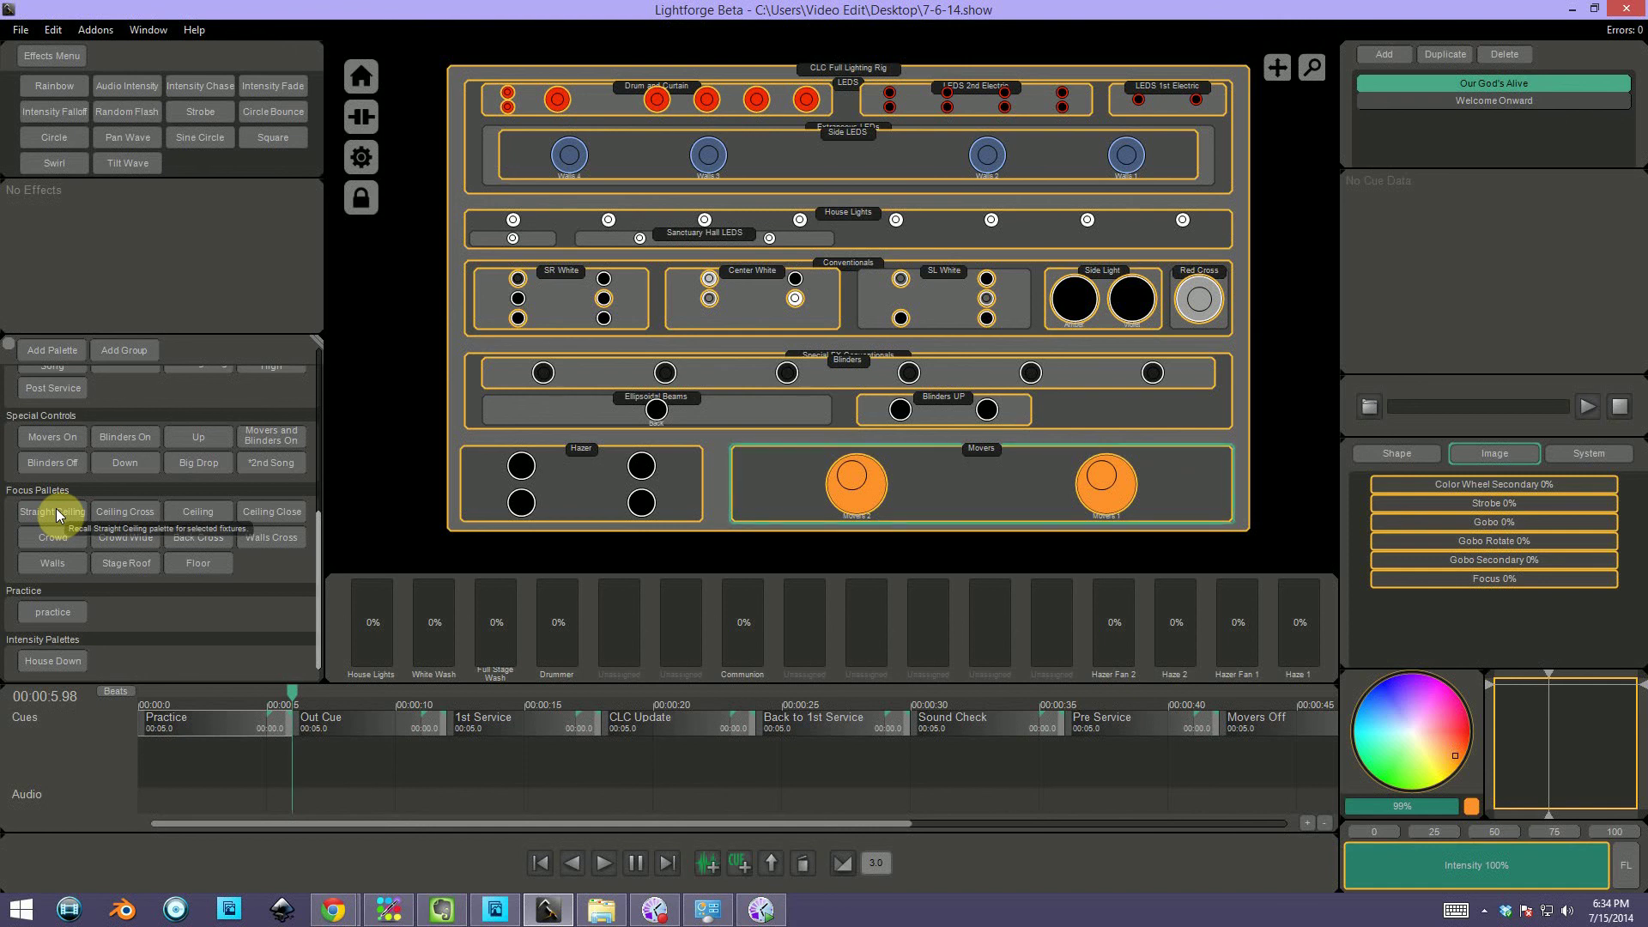
{"action": "left_click", "coordinate": [123, 516]}
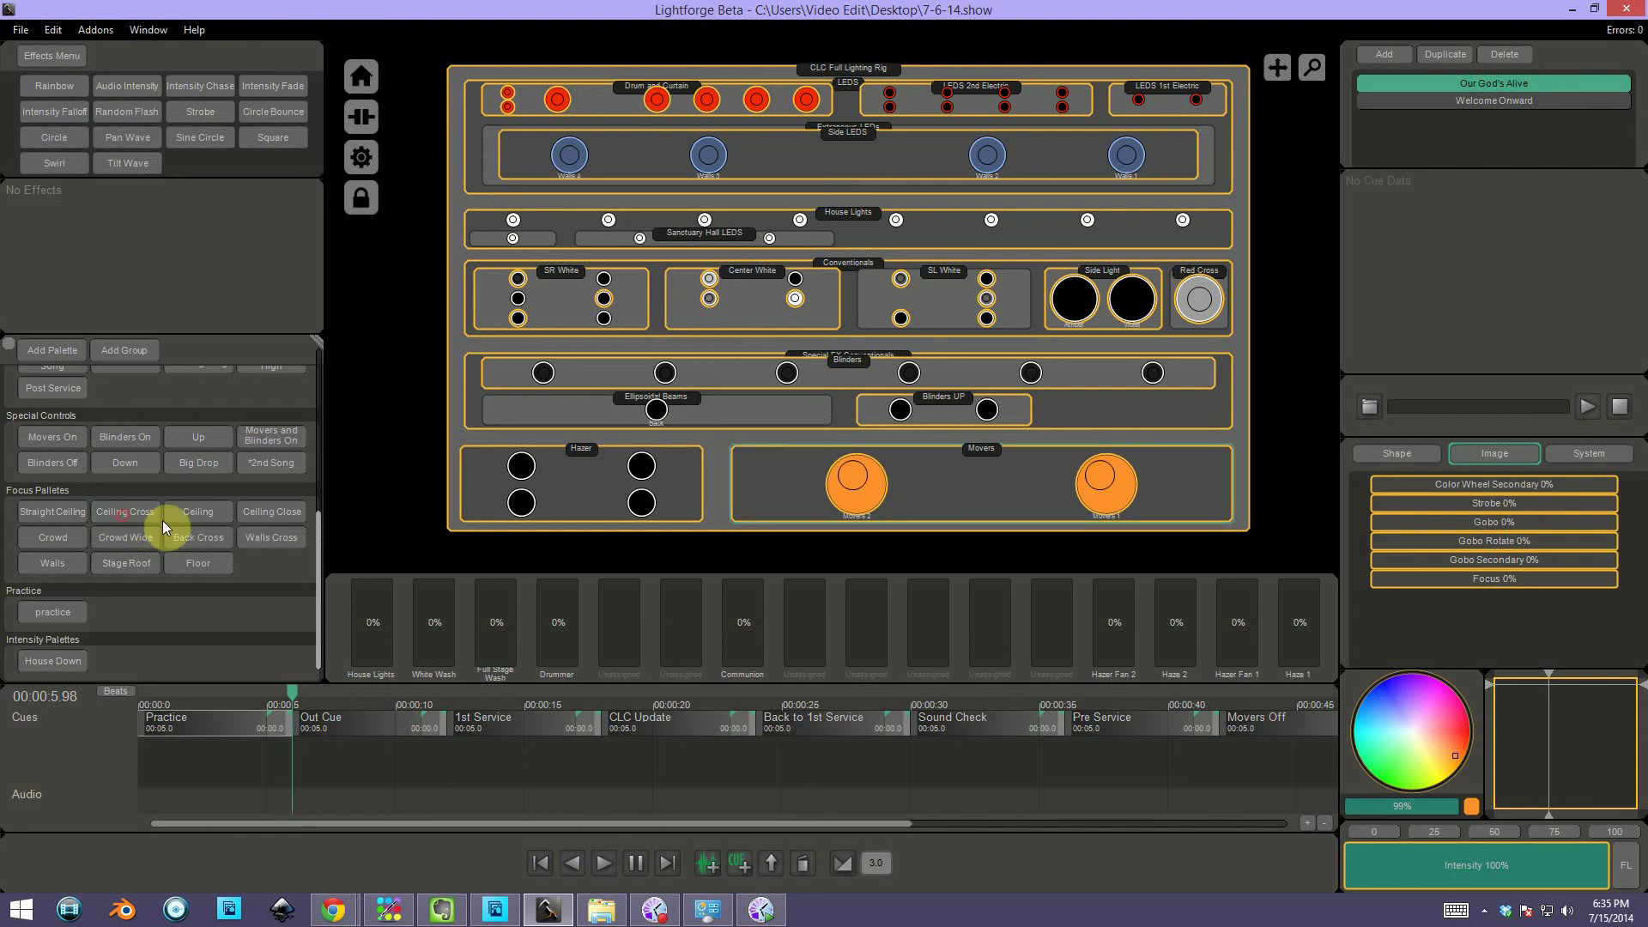
{"action": "left_click", "coordinate": [202, 516]}
{"action": "left_click", "coordinate": [260, 517]}
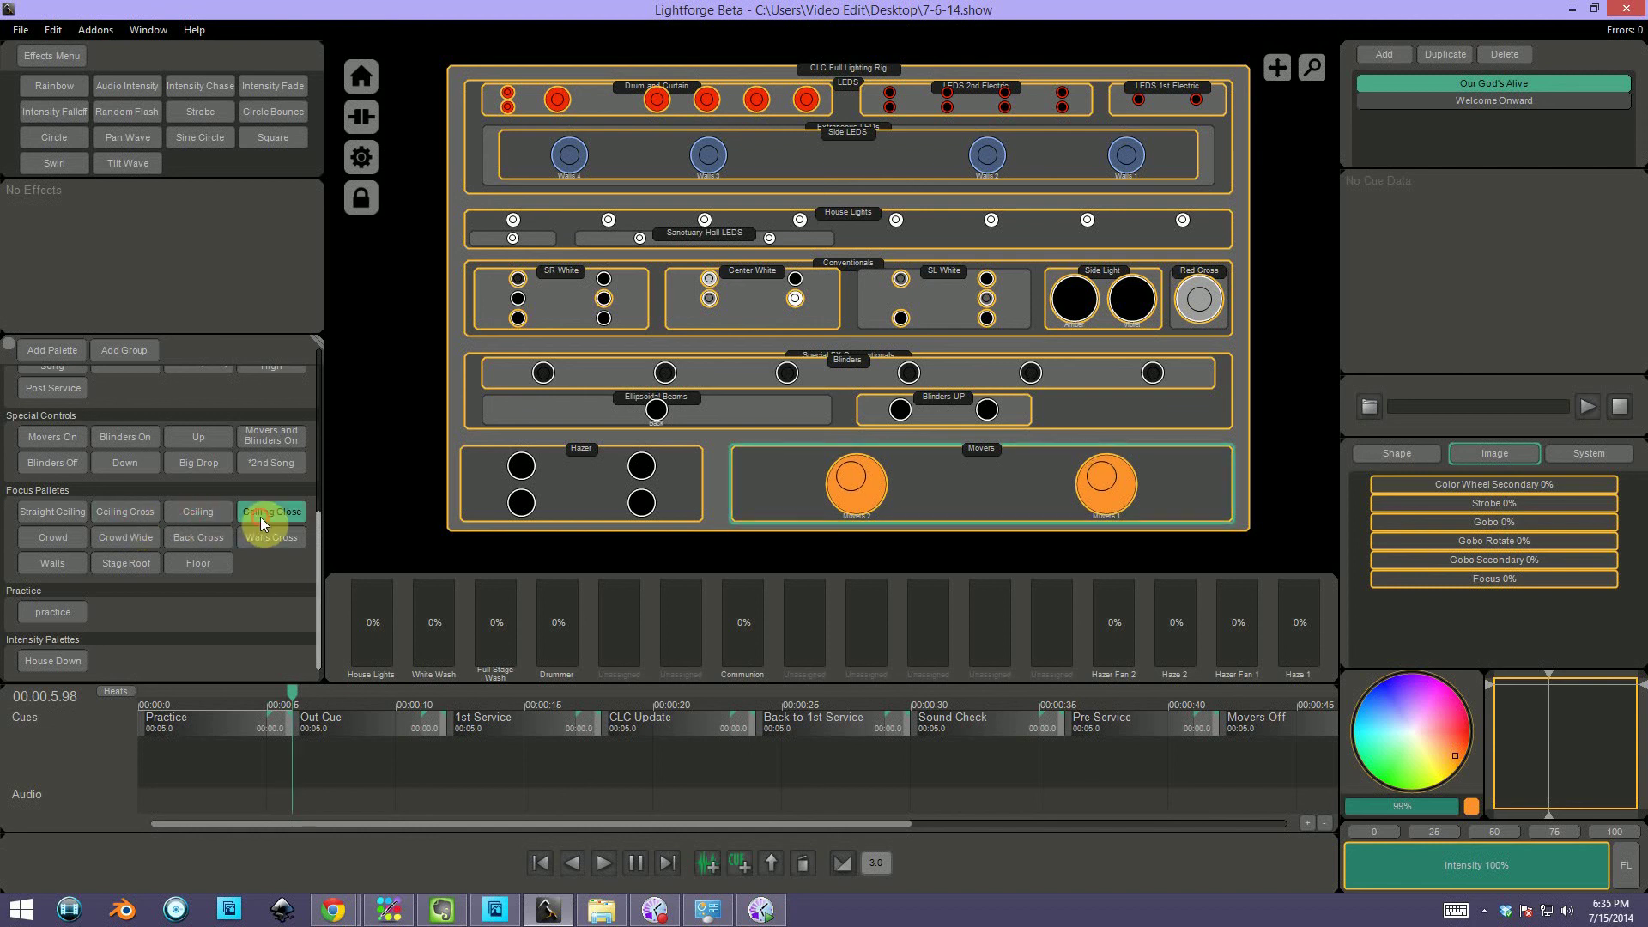
Step: Recall the Crowd, Crowd Wide, Back Cross, Walls Cross, Walls and Floor focus palettes on the Movers
{"action": "left_click", "coordinate": [48, 537]}
{"action": "left_click", "coordinate": [141, 535]}
{"action": "left_click", "coordinate": [199, 533]}
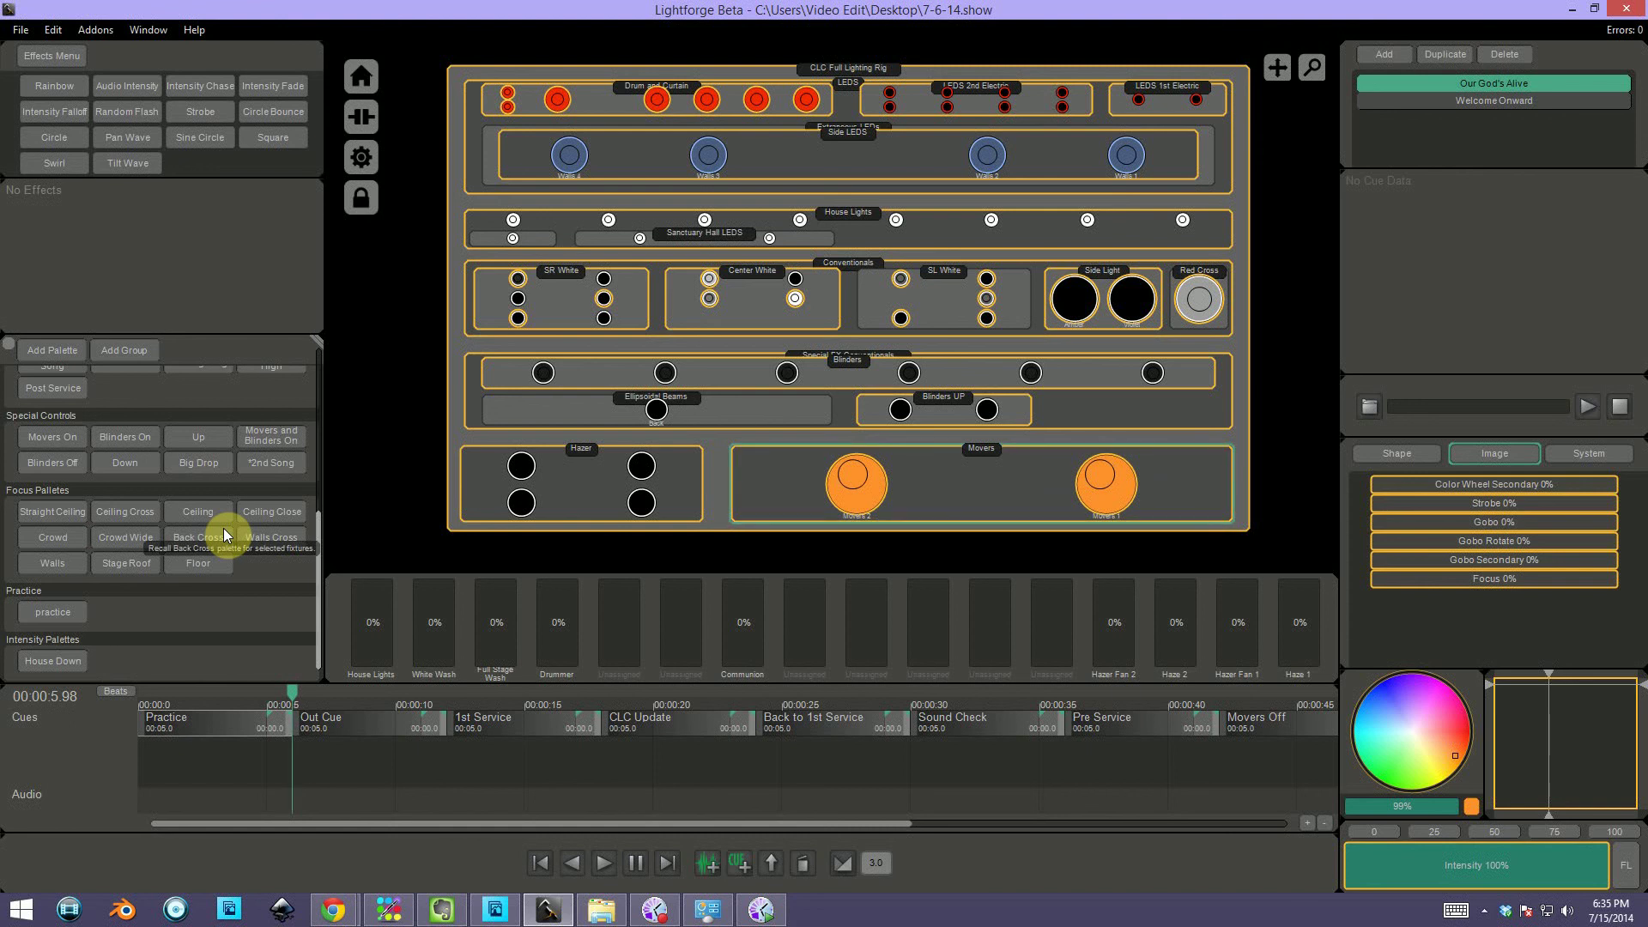
{"action": "left_click", "coordinate": [263, 536]}
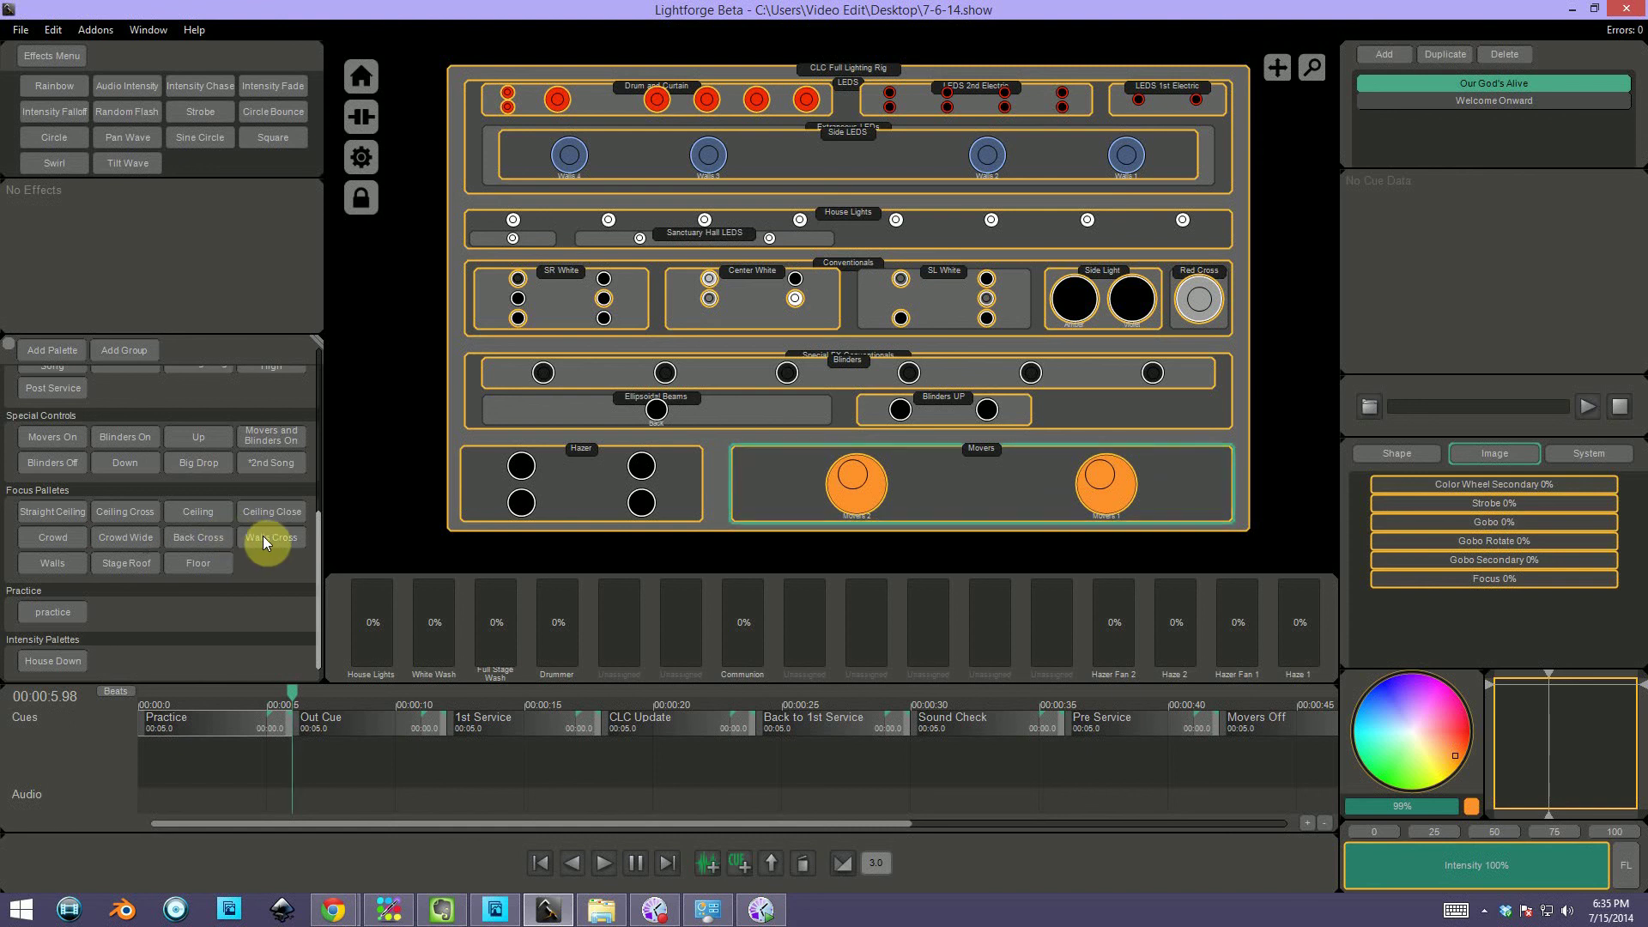
{"action": "left_click", "coordinate": [49, 563]}
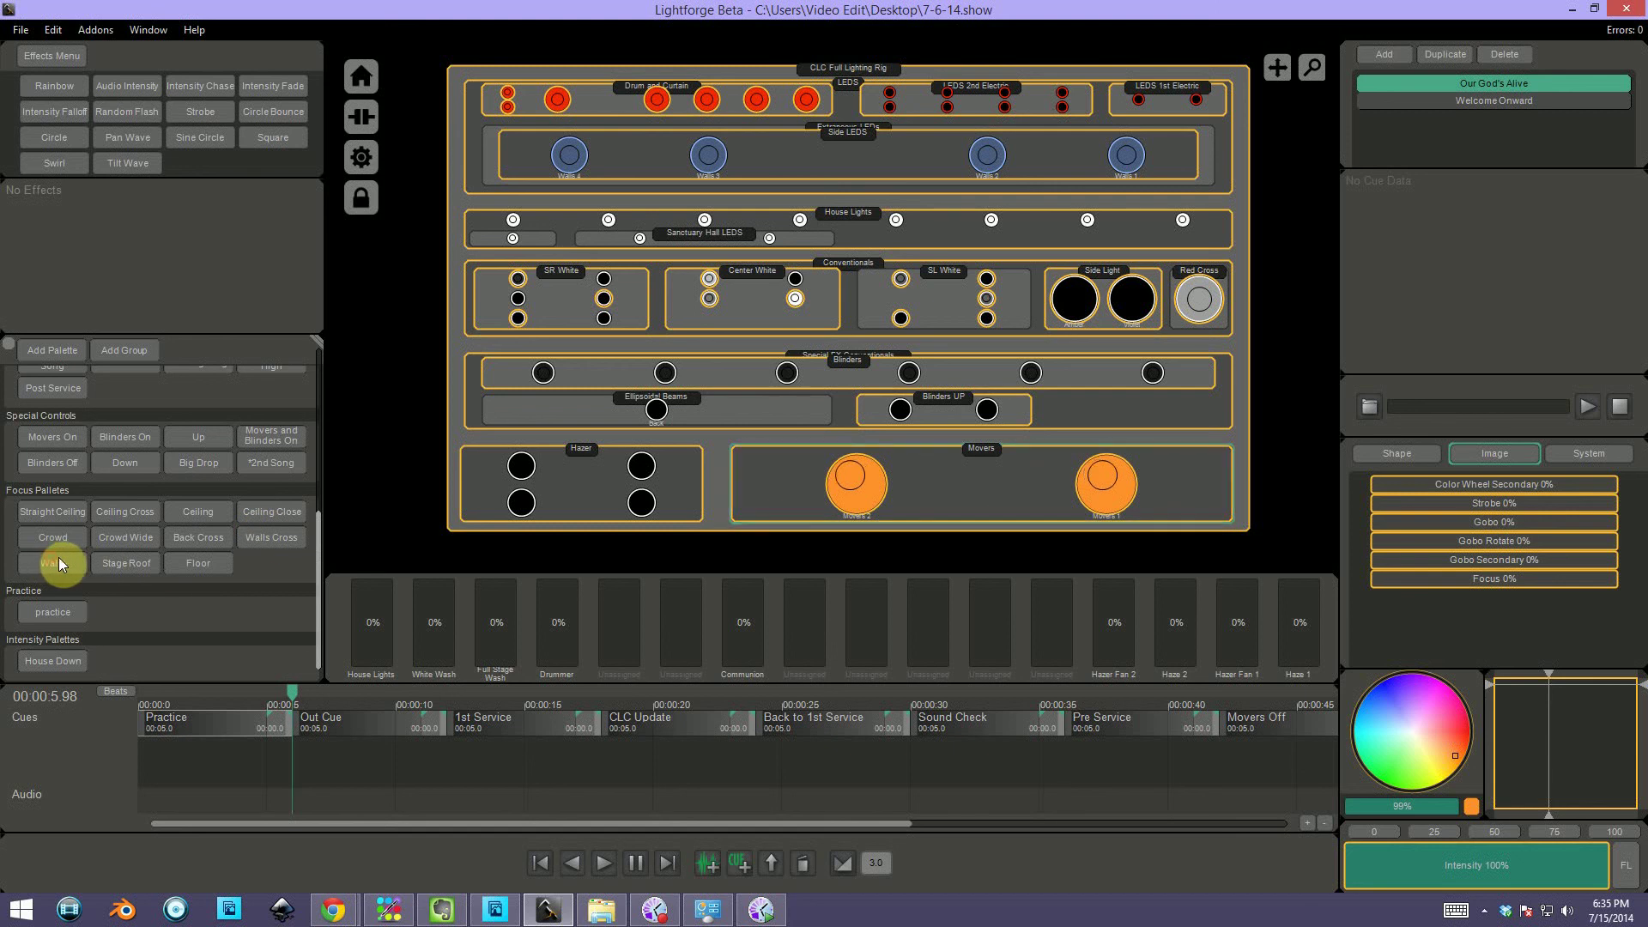
{"action": "left_click", "coordinate": [188, 565]}
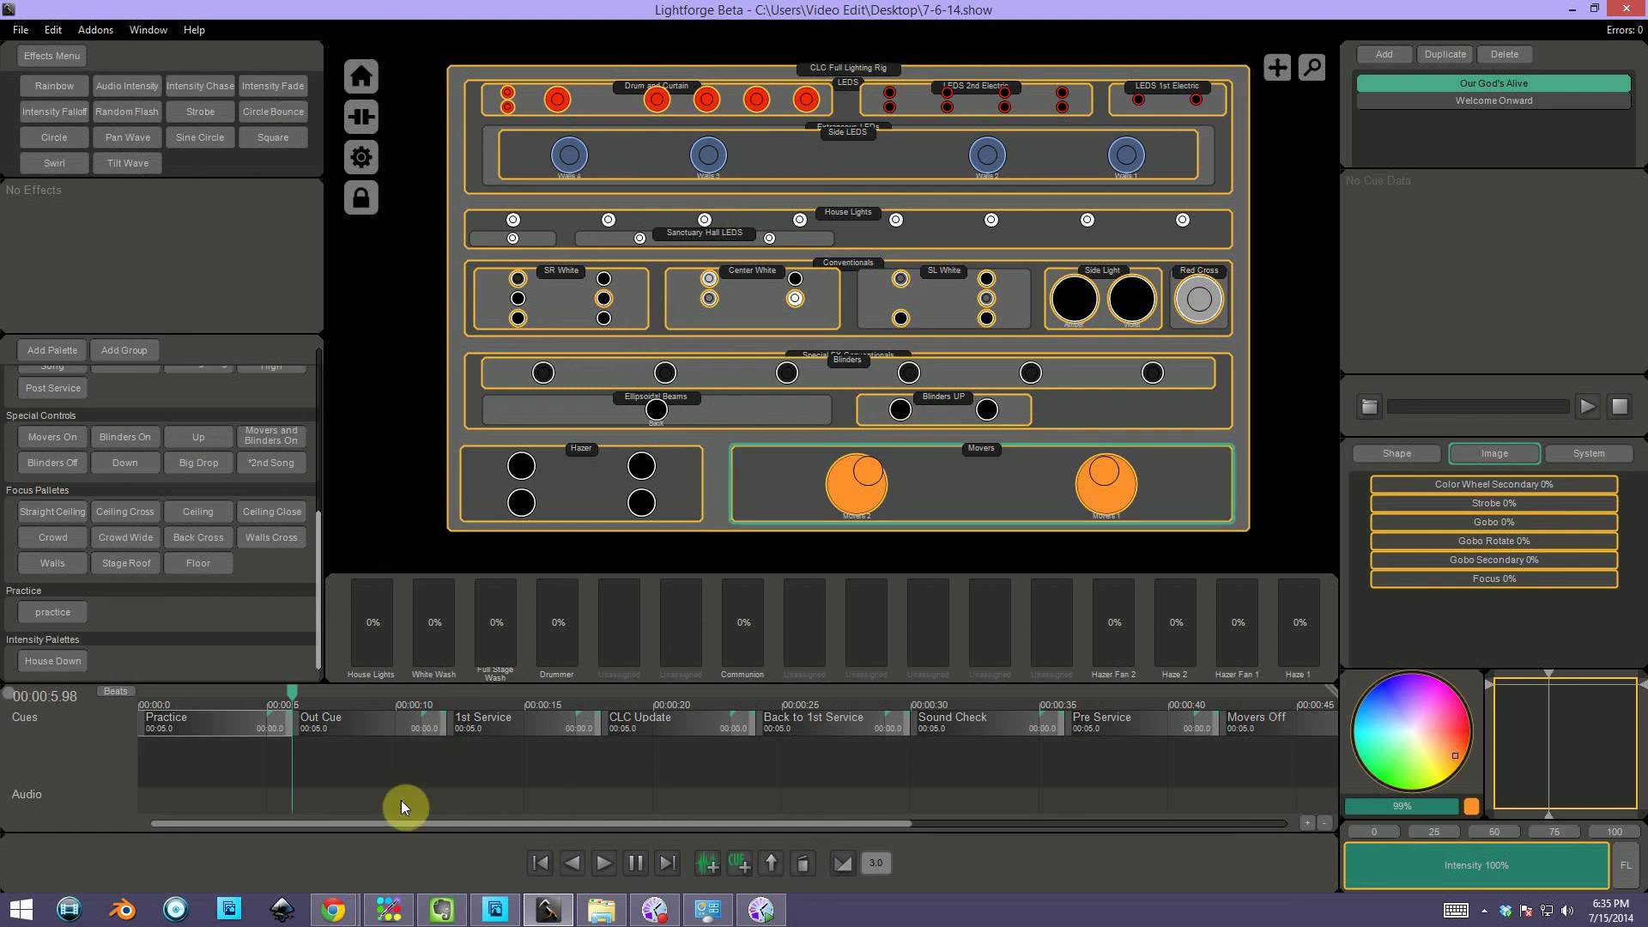
{"action": "scroll", "coordinate": [352, 772], "scroll_direction": "down", "scroll_amount": 2}
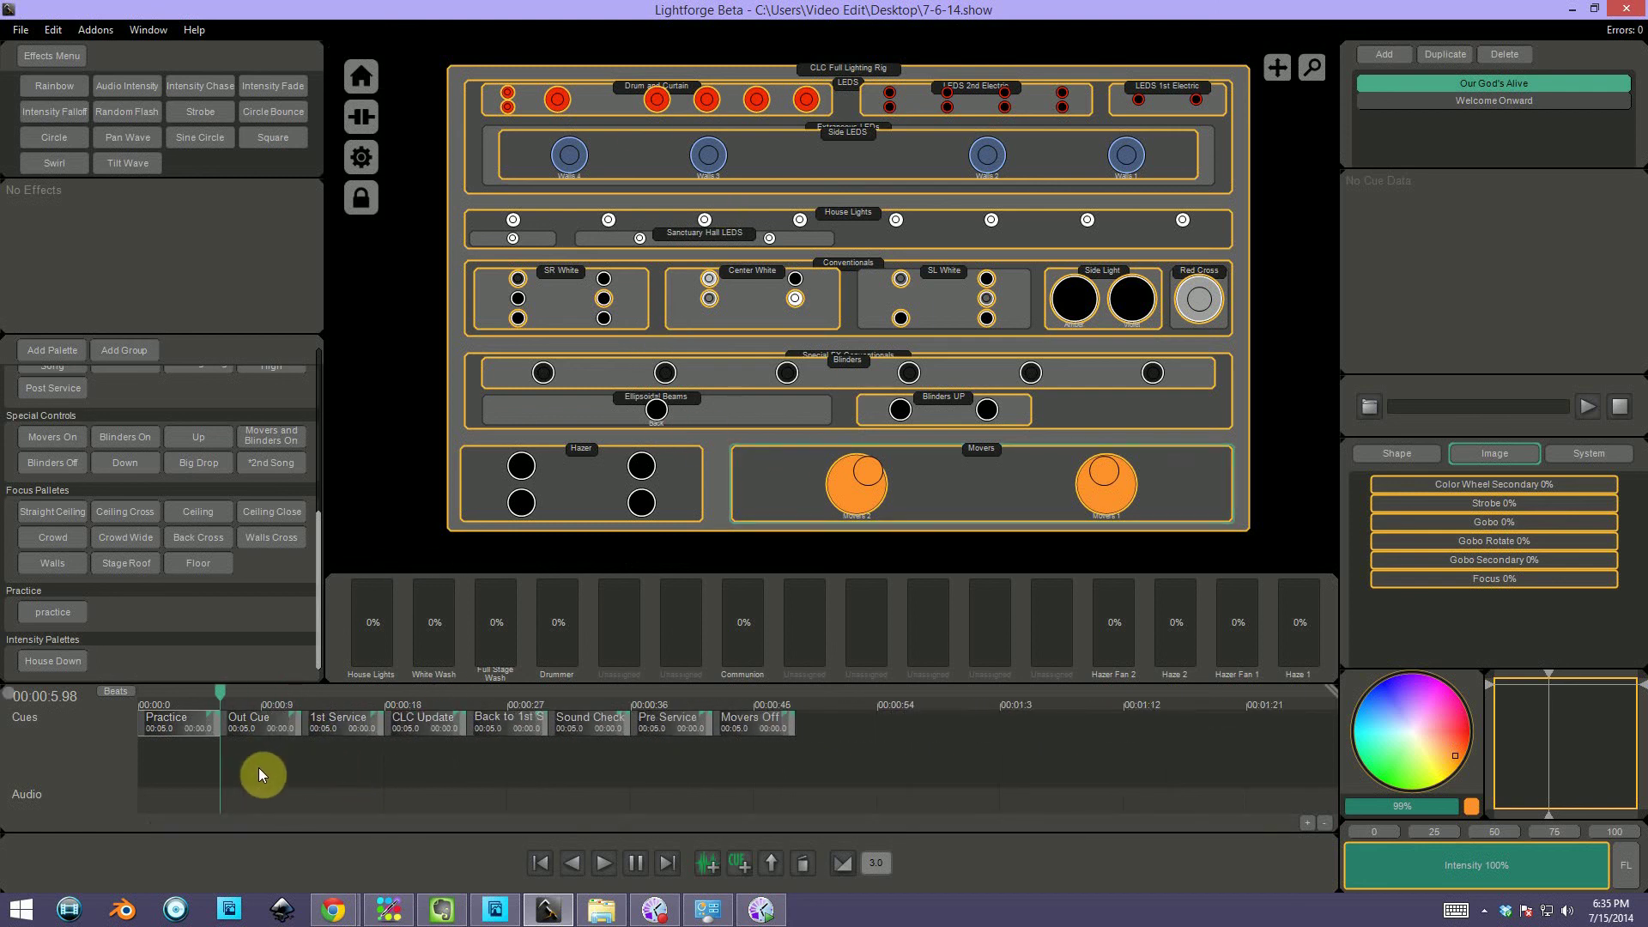
{"action": "scroll", "coordinate": [240, 771], "scroll_direction": "up", "scroll_amount": 1}
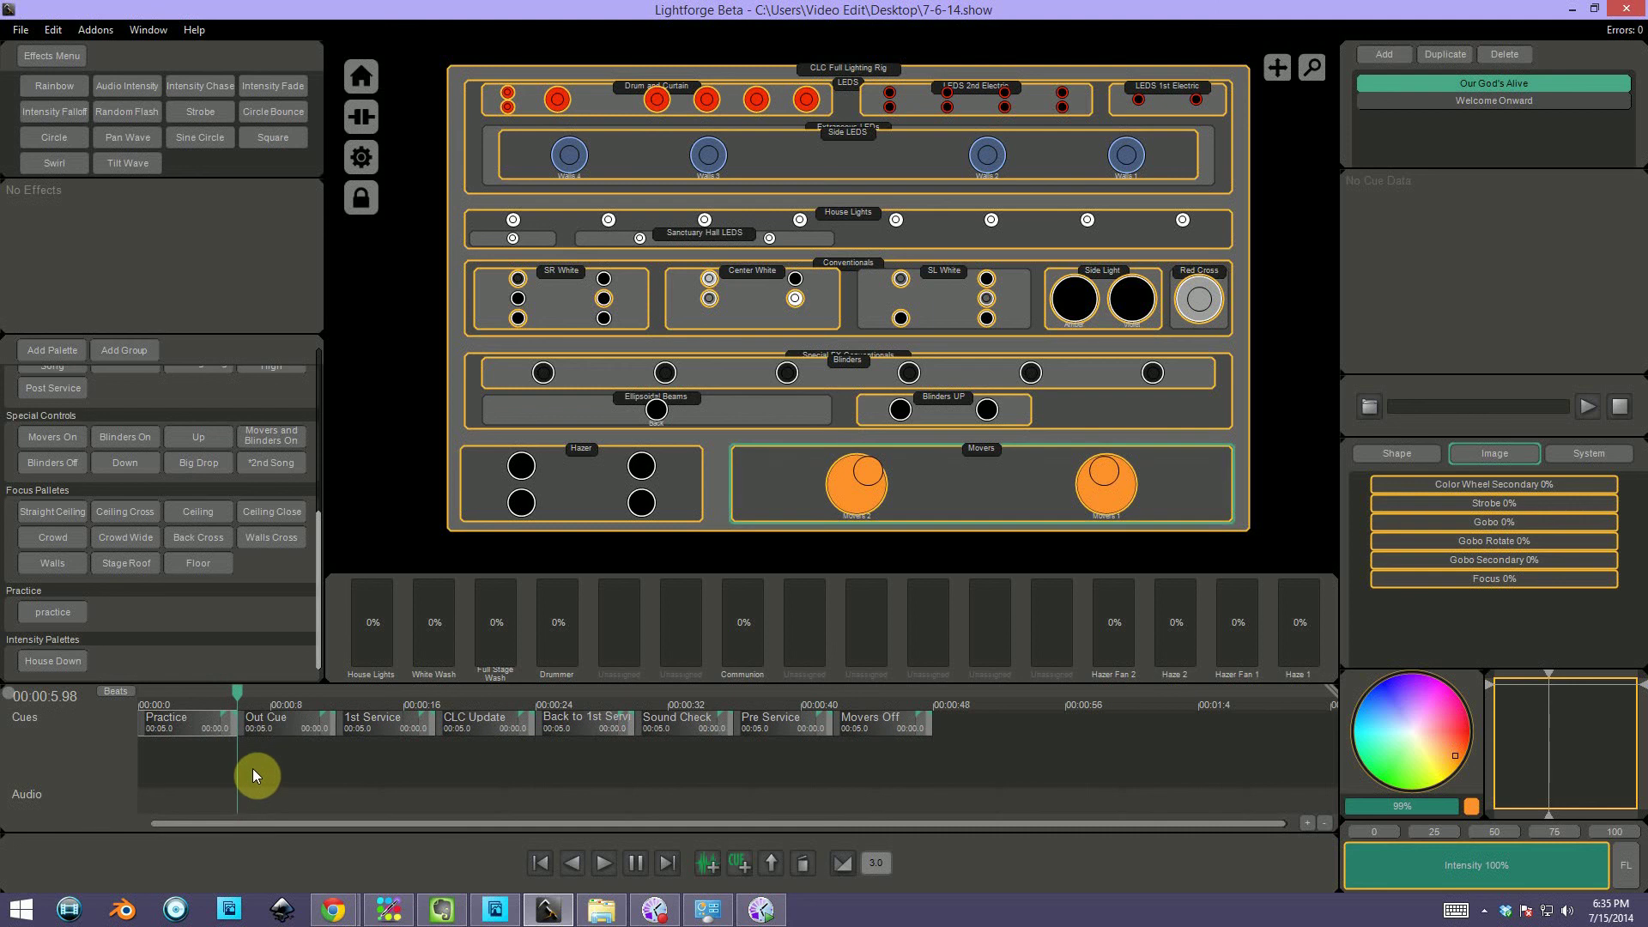